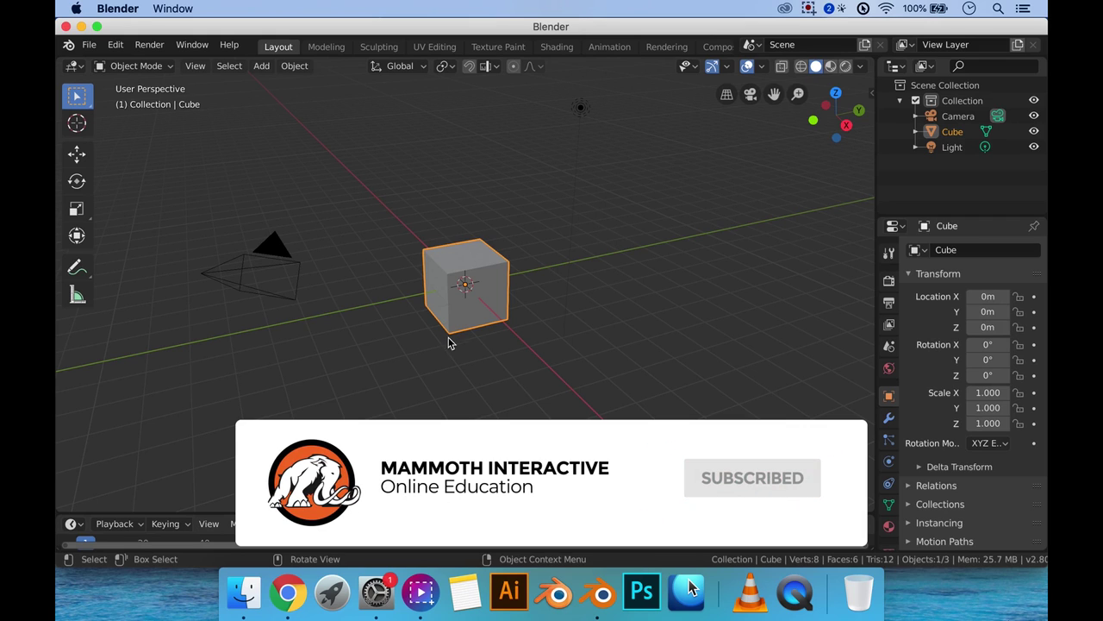
Step: Open the Sculpting workspace and view the default cube from different angles
{"action": "left_click", "coordinate": [374, 50]}
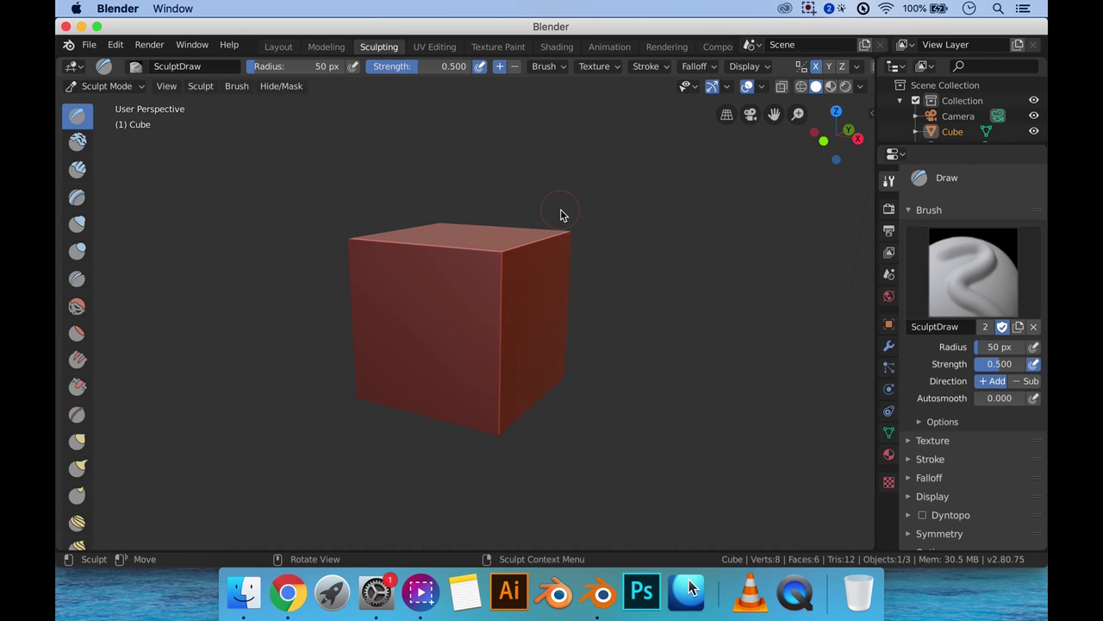
{"action": "mouse_move", "coordinate": [567, 212]}
{"action": "middle_mouse_down"}
{"action": "mouse_move", "coordinate": [506, 237]}
{"action": "mouse_move", "coordinate": [490, 258]}
{"action": "mouse_move", "coordinate": [547, 204]}
{"action": "mouse_move", "coordinate": [554, 219]}
{"action": "mouse_move", "coordinate": [543, 230]}
{"action": "mouse_move", "coordinate": [567, 207]}
{"action": "mouse_move", "coordinate": [531, 231]}
{"action": "middle_mouse_up"}
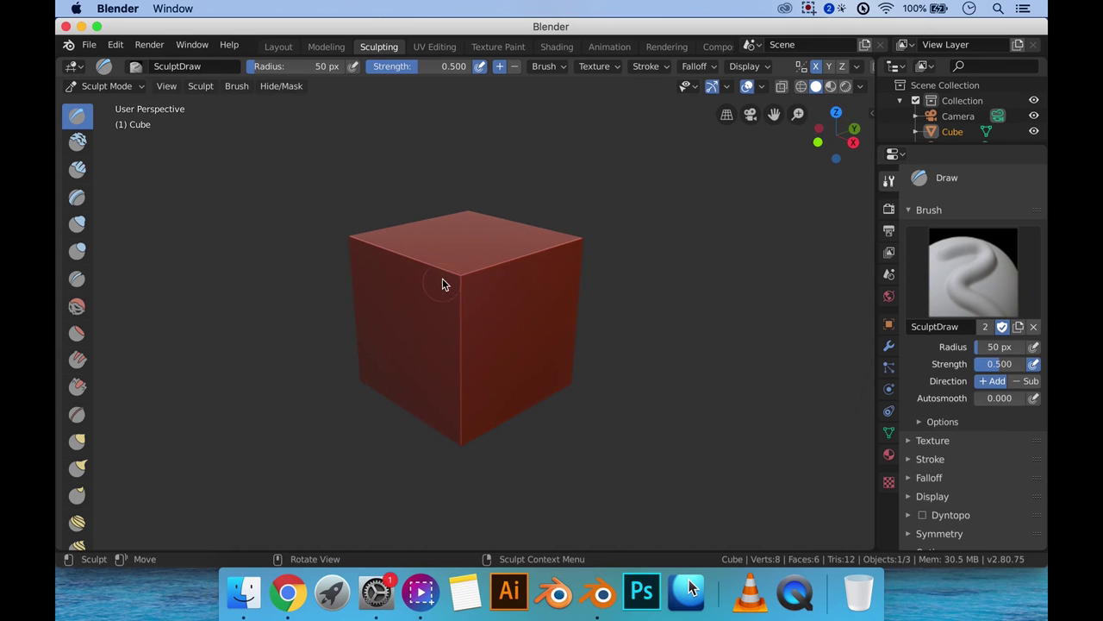
{"action": "mouse_move", "coordinate": [443, 284]}
{"action": "middle_mouse_down"}
{"action": "mouse_move", "coordinate": [456, 242]}
{"action": "mouse_move", "coordinate": [517, 253]}
{"action": "mouse_move", "coordinate": [486, 289]}
{"action": "mouse_move", "coordinate": [445, 255]}
{"action": "middle_mouse_up"}
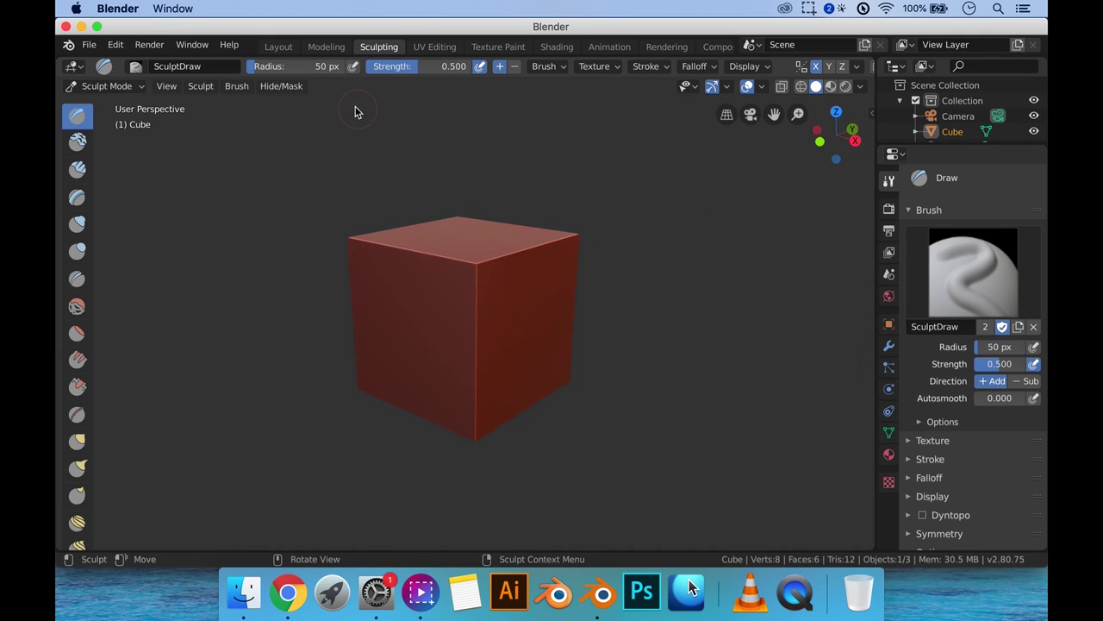
Step: Return to the Layout workspace and subdivide the whole cube four times in Edit Mode
{"action": "left_click", "coordinate": [279, 48]}
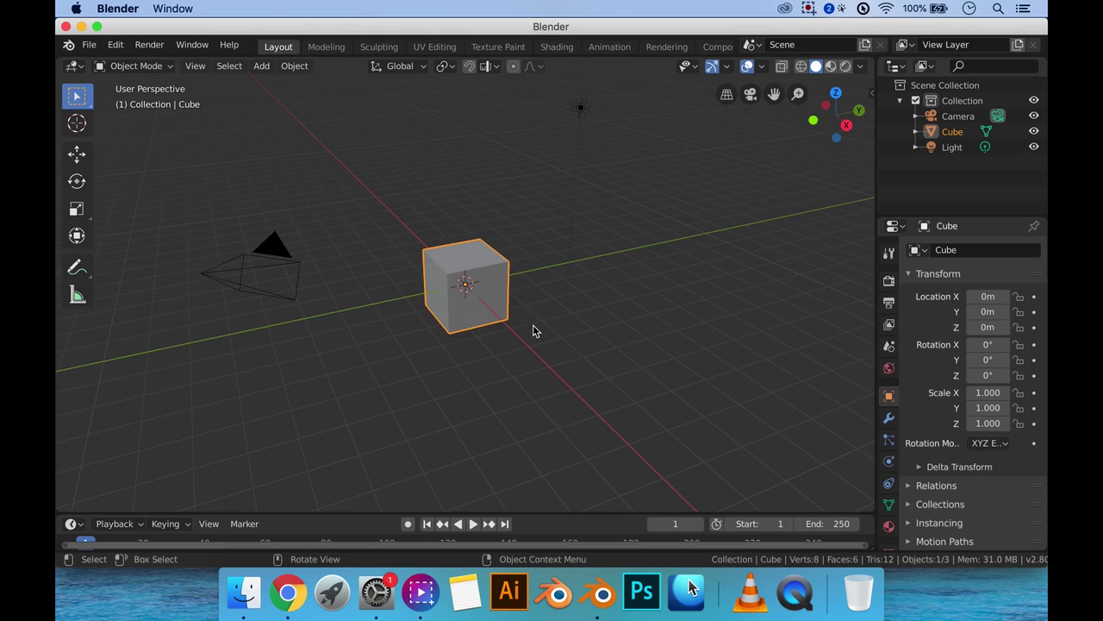
{"action": "key", "text": "Tab"}
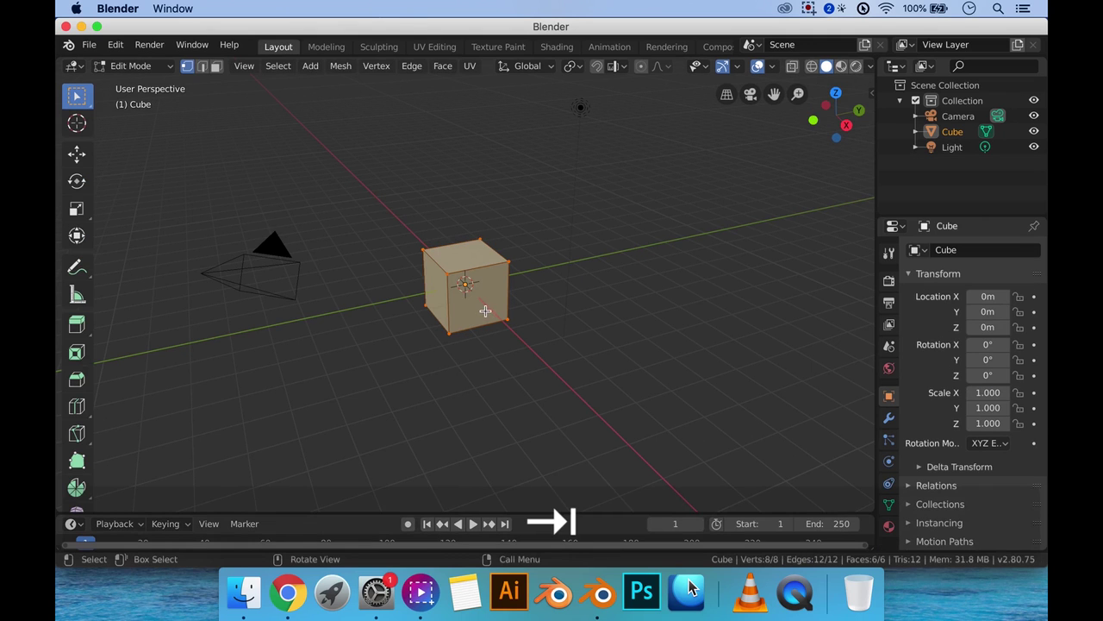
{"action": "right_click", "coordinate": [488, 255]}
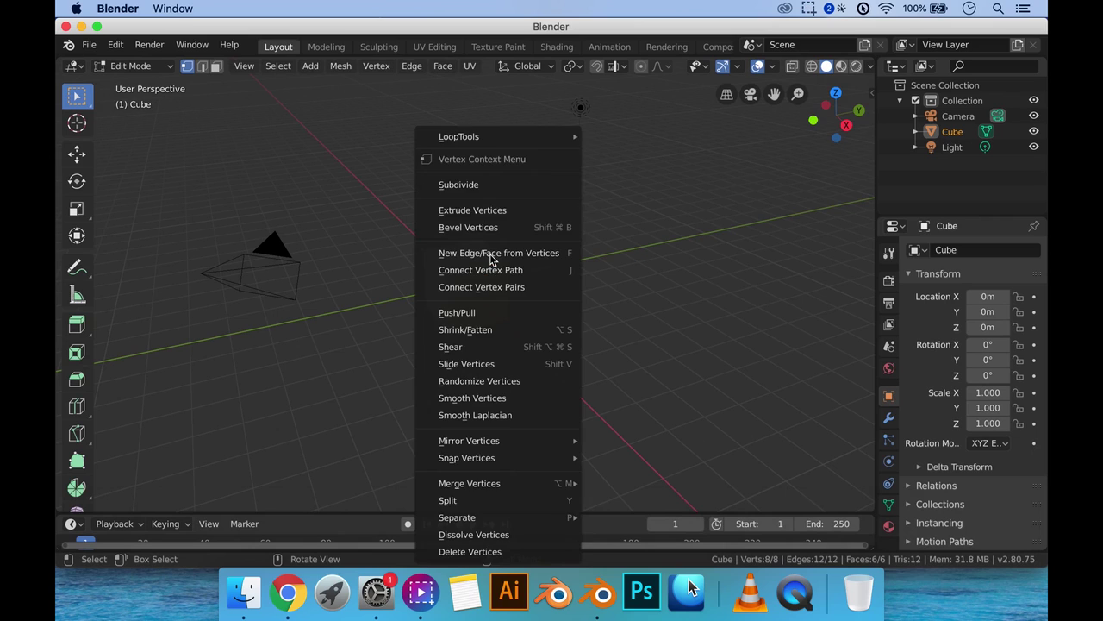
{"action": "left_click", "coordinate": [480, 186]}
{"action": "key", "text": "shift+r"}
{"action": "key", "text": "shift+r"}
{"action": "key", "text": "shift+r"}
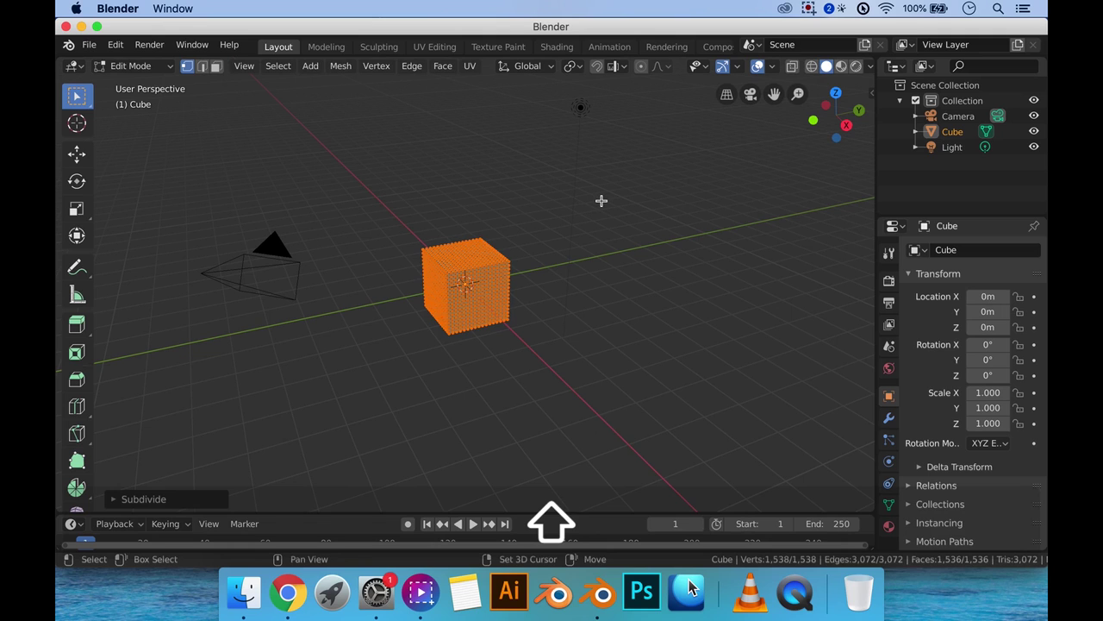
{"action": "middle_click_drag", "start_coordinate": [457, 296], "coordinate": [431, 284]}
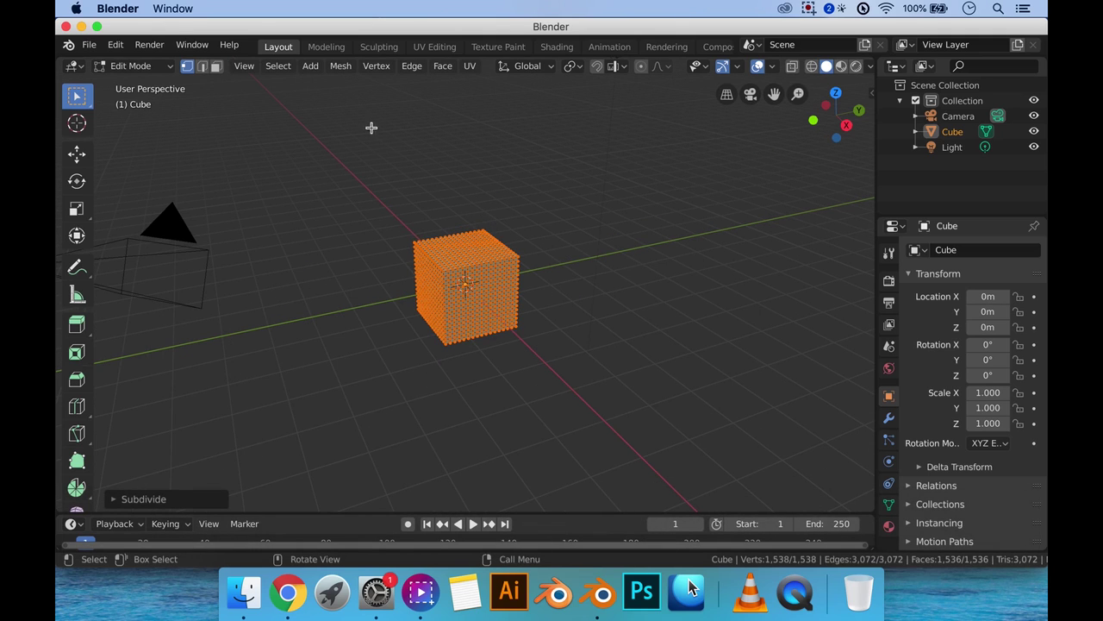
Step: Sculpt strokes with the Draw brush across the upper front faces of the subdivided cube in the Sculpting workspace
{"action": "left_click", "coordinate": [379, 47]}
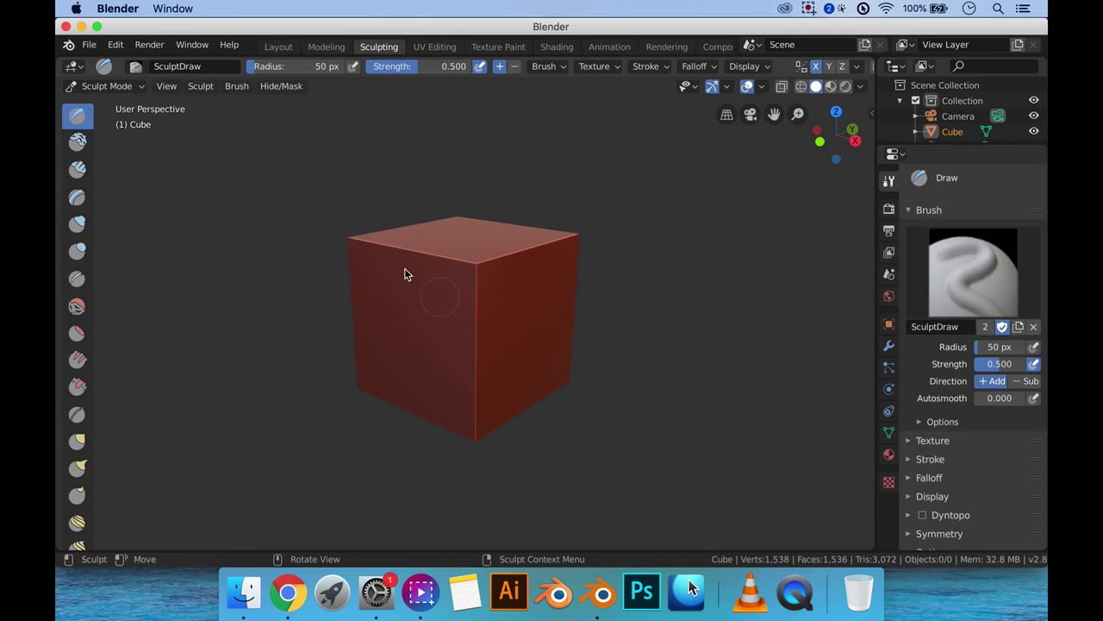
{"action": "mouse_move", "coordinate": [419, 266]}
{"action": "left_mouse_down"}
{"action": "mouse_move", "coordinate": [397, 314]}
{"action": "mouse_move", "coordinate": [400, 336]}
{"action": "mouse_move", "coordinate": [420, 283]}
{"action": "mouse_move", "coordinate": [417, 390]}
{"action": "mouse_move", "coordinate": [423, 260]}
{"action": "mouse_move", "coordinate": [460, 368]}
{"action": "mouse_move", "coordinate": [464, 293]}
{"action": "mouse_move", "coordinate": [491, 368]}
{"action": "mouse_move", "coordinate": [491, 268]}
{"action": "mouse_move", "coordinate": [512, 296]}
{"action": "left_mouse_up"}
{"action": "middle_click_drag", "start_coordinate": [512, 295], "coordinate": [477, 301]}
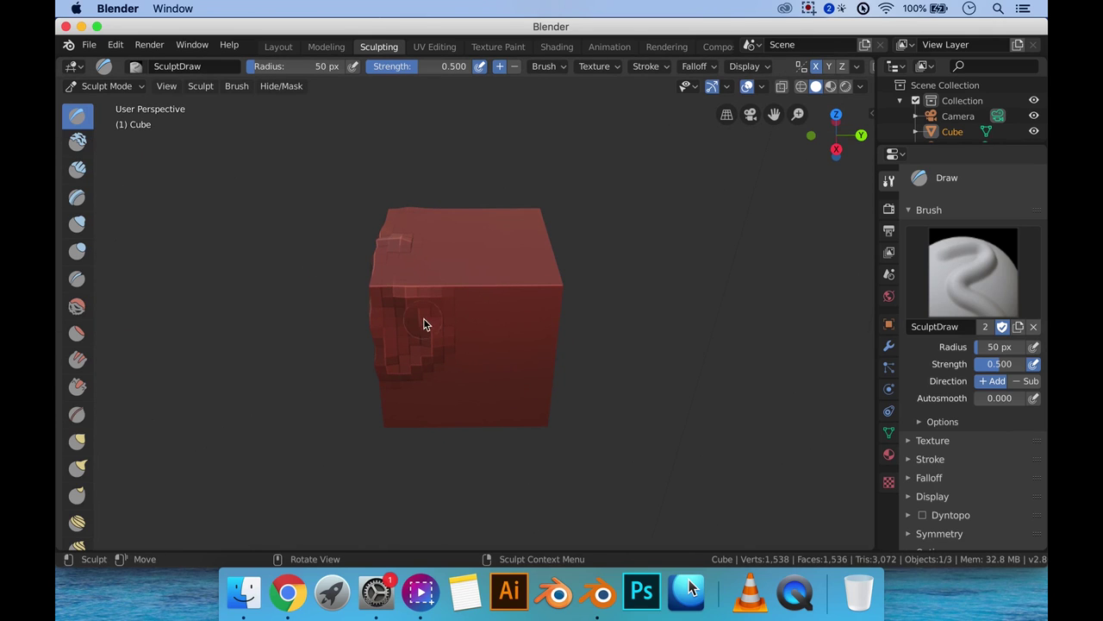
{"action": "middle_click_drag", "start_coordinate": [424, 324], "coordinate": [460, 316]}
{"action": "middle_click_drag", "start_coordinate": [438, 256], "coordinate": [451, 238]}
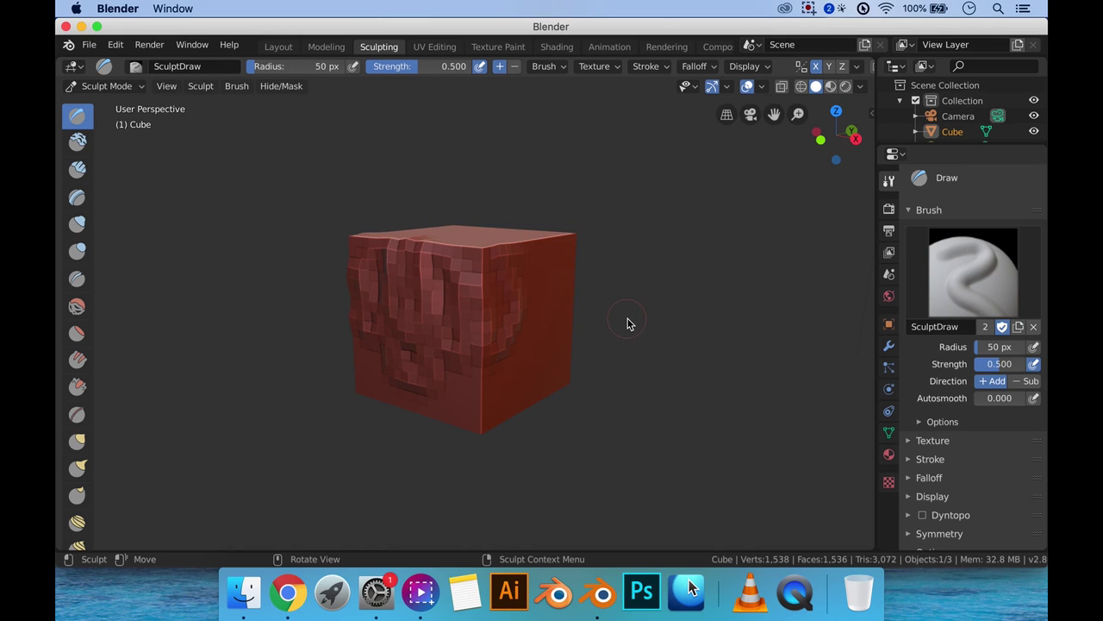
Step: Create a new file from the Sculpting template and discard the unsaved changes
{"action": "key", "text": "super+n"}
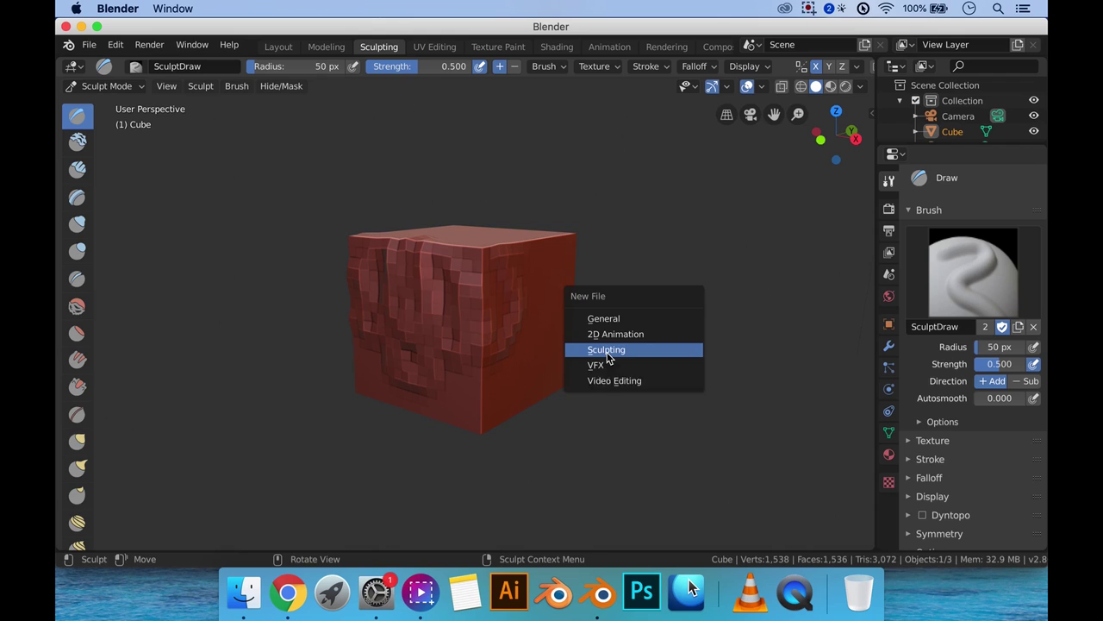
{"action": "left_click", "coordinate": [606, 355]}
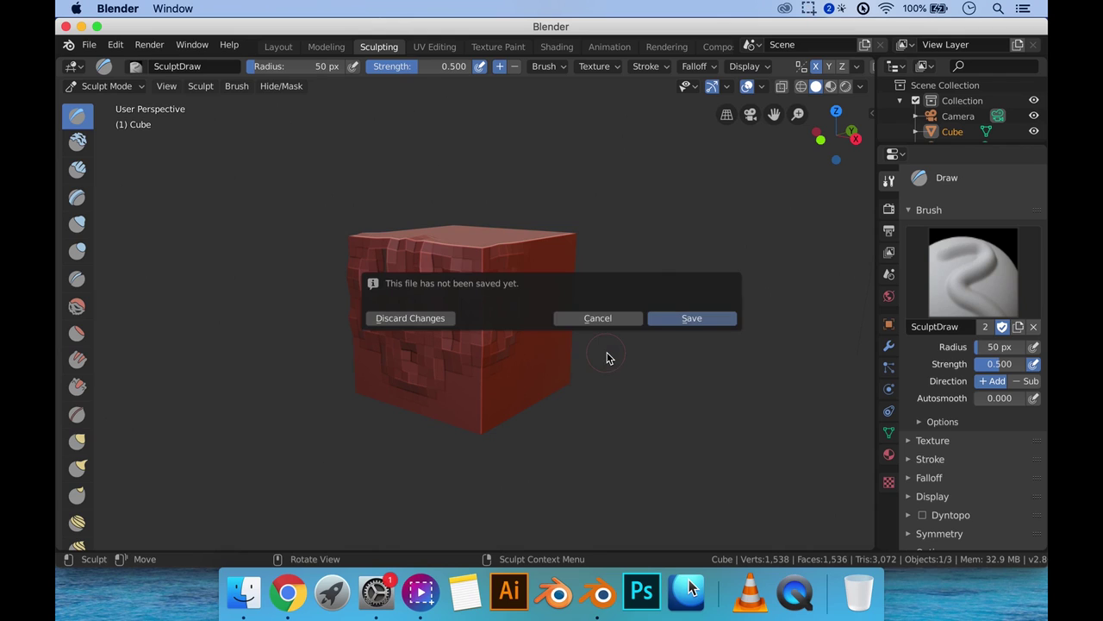
{"action": "left_click", "coordinate": [423, 323]}
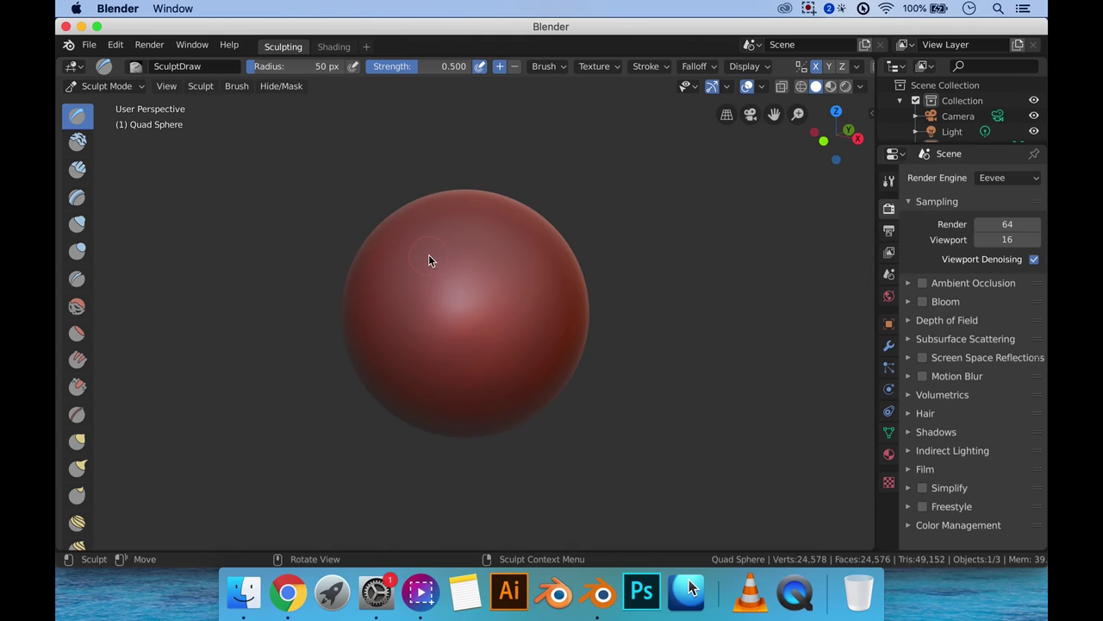
Step: Sculpt winding raised strokes over the front of the quad sphere with the Draw brush
{"action": "middle_click_drag", "start_coordinate": [426, 252], "coordinate": [452, 264], "text": "shift"}
{"action": "scroll", "coordinate": [489, 287], "scroll_direction": "up", "scroll_amount": 2}
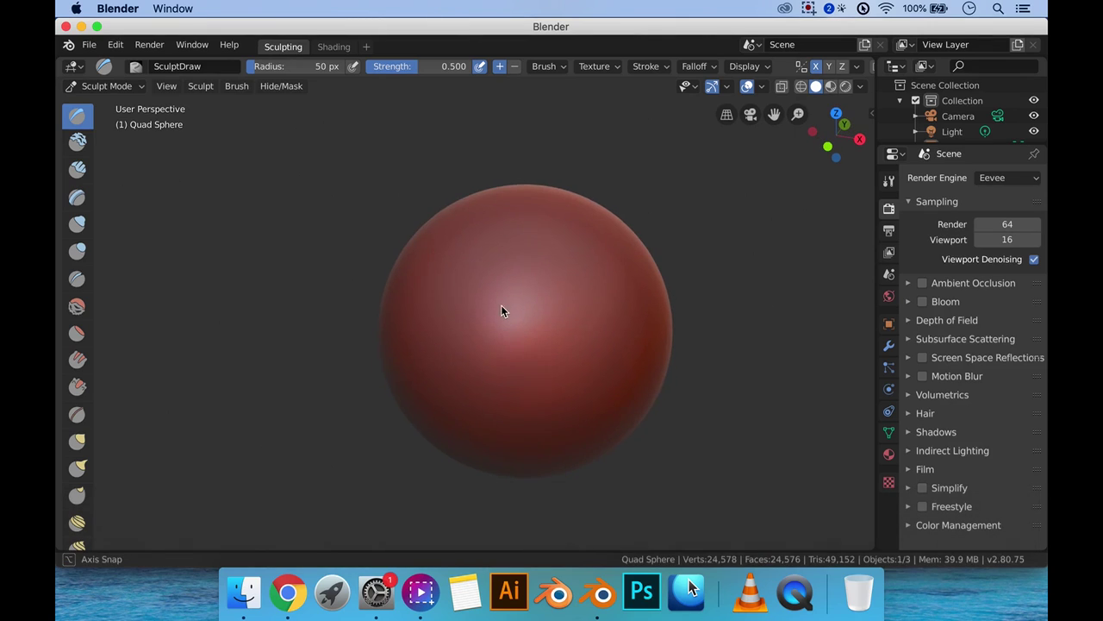
{"action": "scroll", "coordinate": [502, 298], "scroll_direction": "down", "scroll_amount": 5}
{"action": "scroll", "coordinate": [532, 326], "scroll_direction": "up", "scroll_amount": 2}
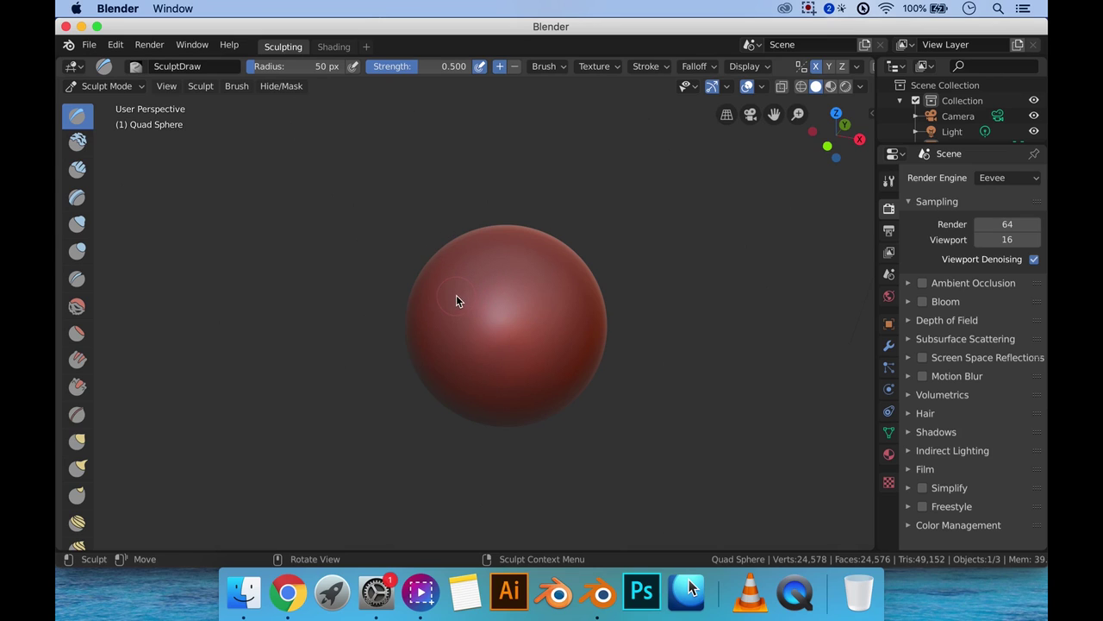
{"action": "mouse_move", "coordinate": [454, 295]}
{"action": "left_mouse_down"}
{"action": "mouse_move", "coordinate": [488, 325]}
{"action": "mouse_move", "coordinate": [522, 299]}
{"action": "mouse_move", "coordinate": [539, 344]}
{"action": "mouse_move", "coordinate": [568, 313]}
{"action": "mouse_move", "coordinate": [561, 283]}
{"action": "mouse_move", "coordinate": [508, 252]}
{"action": "mouse_move", "coordinate": [531, 253]}
{"action": "mouse_move", "coordinate": [520, 289]}
{"action": "mouse_move", "coordinate": [539, 337]}
{"action": "mouse_move", "coordinate": [491, 379]}
{"action": "mouse_move", "coordinate": [512, 384]}
{"action": "mouse_move", "coordinate": [459, 354]}
{"action": "mouse_move", "coordinate": [502, 360]}
{"action": "mouse_move", "coordinate": [471, 335]}
{"action": "mouse_move", "coordinate": [495, 369]}
{"action": "mouse_move", "coordinate": [598, 251]}
{"action": "left_mouse_up"}
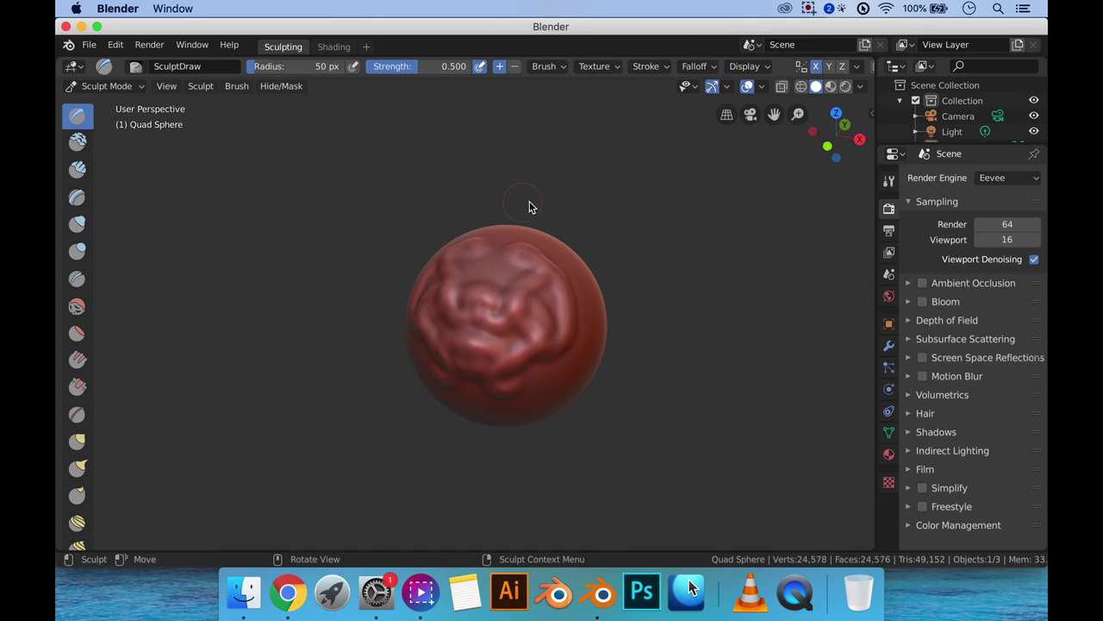
{"action": "mouse_move", "coordinate": [529, 201]}
{"action": "middle_mouse_down"}
{"action": "mouse_move", "coordinate": [507, 193]}
{"action": "mouse_move", "coordinate": [505, 202]}
{"action": "mouse_move", "coordinate": [530, 185]}
{"action": "middle_mouse_up"}
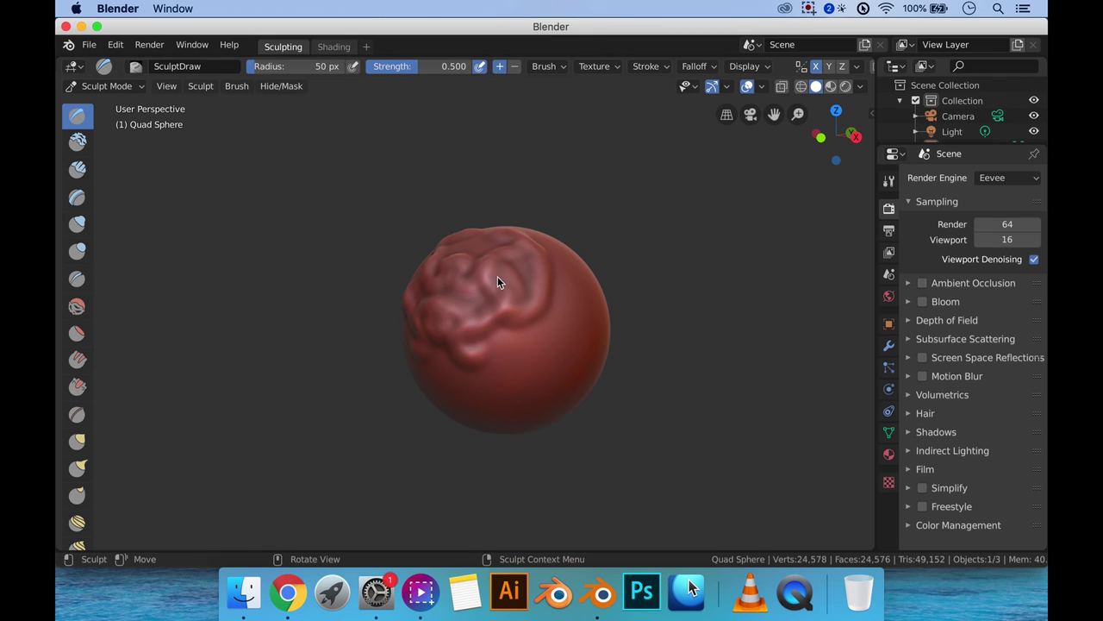
Step: View the sculpted sphere in the Shading workspace, then return to the Sculpting workspace
{"action": "key", "text": "ctrl+Page_Down"}
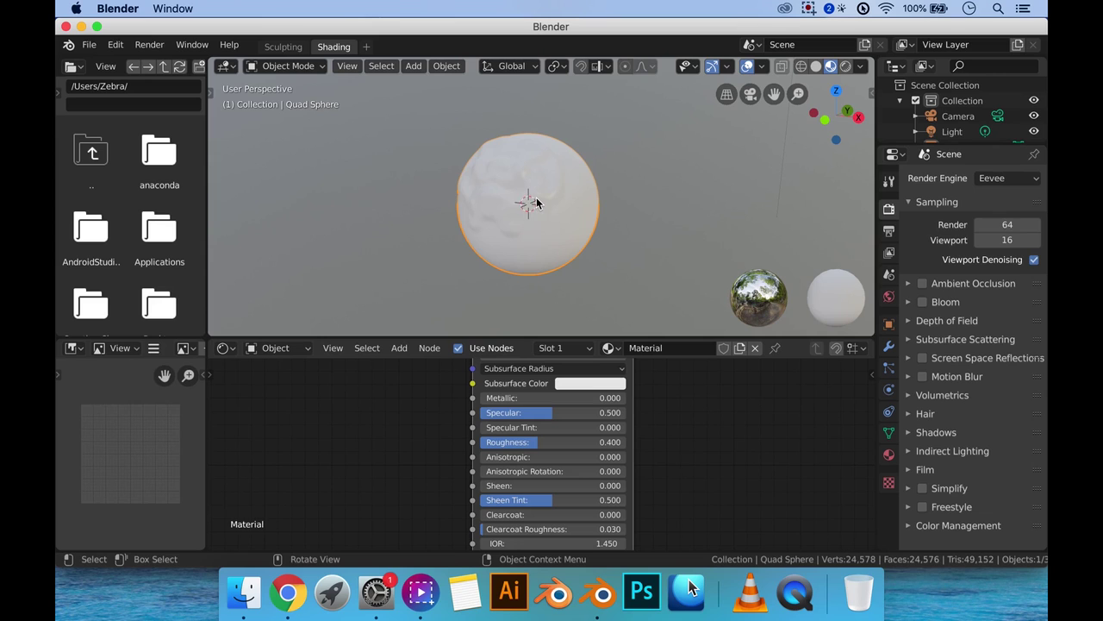
{"action": "left_click", "coordinate": [283, 47]}
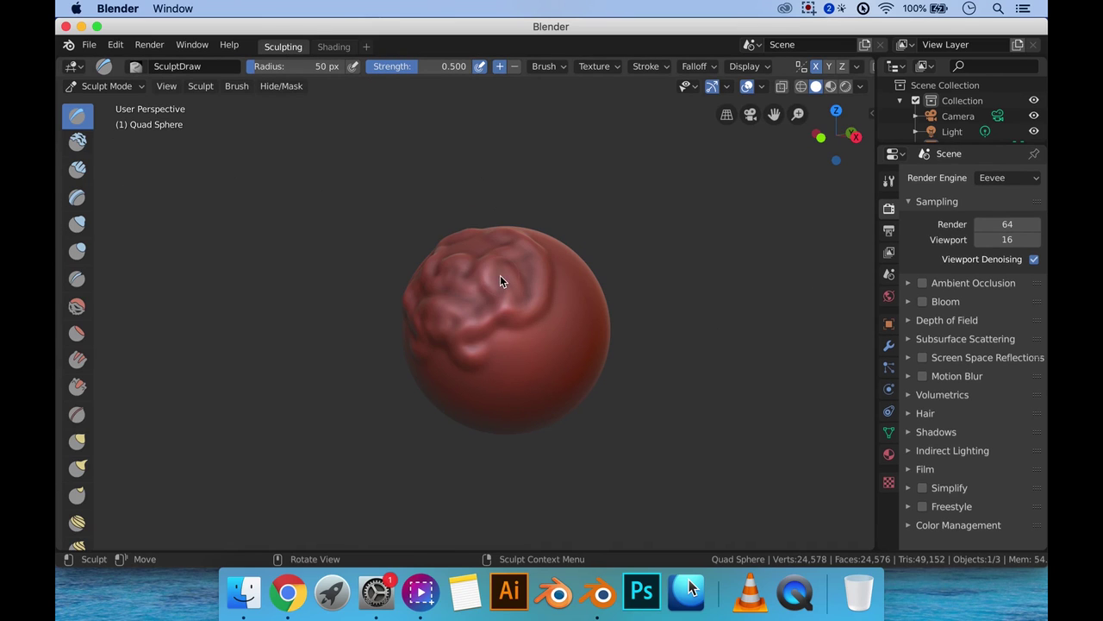
{"action": "mouse_move", "coordinate": [465, 232]}
{"action": "middle_mouse_down"}
{"action": "mouse_move", "coordinate": [423, 221]}
{"action": "mouse_move", "coordinate": [408, 238]}
{"action": "mouse_move", "coordinate": [434, 232]}
{"action": "mouse_move", "coordinate": [472, 248]}
{"action": "mouse_move", "coordinate": [476, 259]}
{"action": "mouse_move", "coordinate": [439, 264]}
{"action": "mouse_move", "coordinate": [447, 274]}
{"action": "mouse_move", "coordinate": [454, 249]}
{"action": "mouse_move", "coordinate": [401, 244]}
{"action": "middle_mouse_up"}
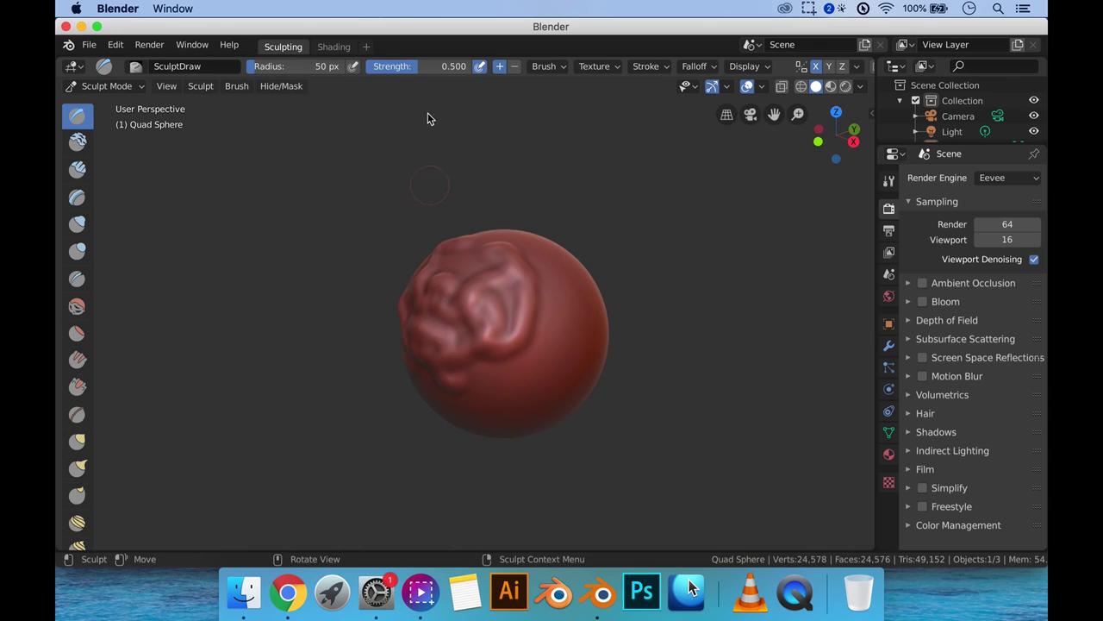
Step: Add the General Layout workspace to the file and bring the sculpted sphere into closer view
{"action": "left_click", "coordinate": [368, 48]}
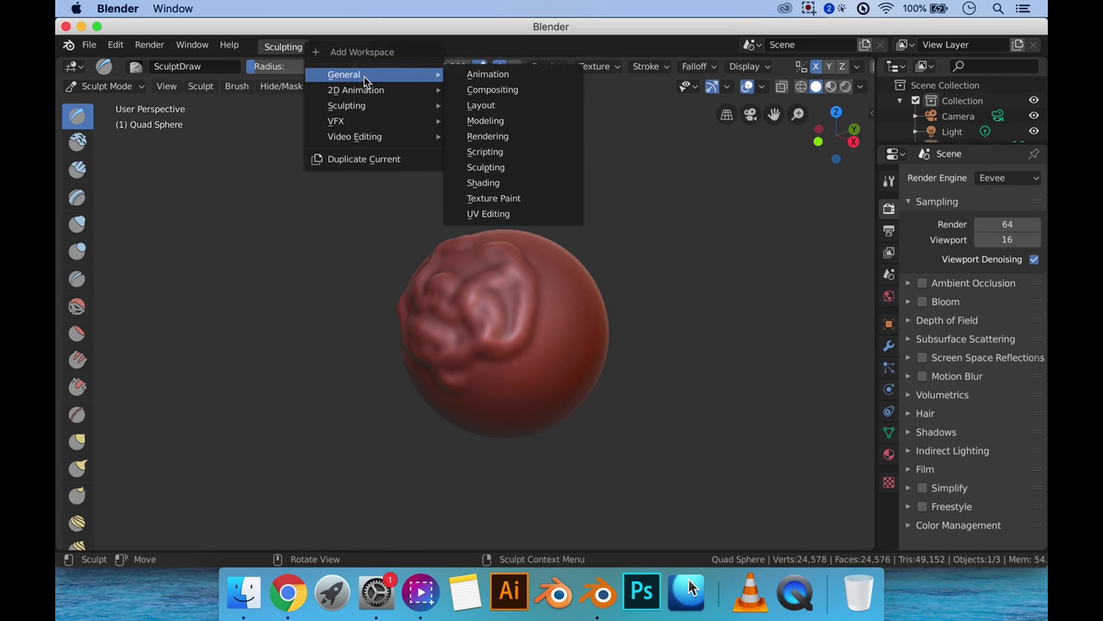
{"action": "left_click", "coordinate": [474, 109]}
{"action": "scroll", "coordinate": [465, 276], "scroll_direction": "up", "scroll_amount": 4}
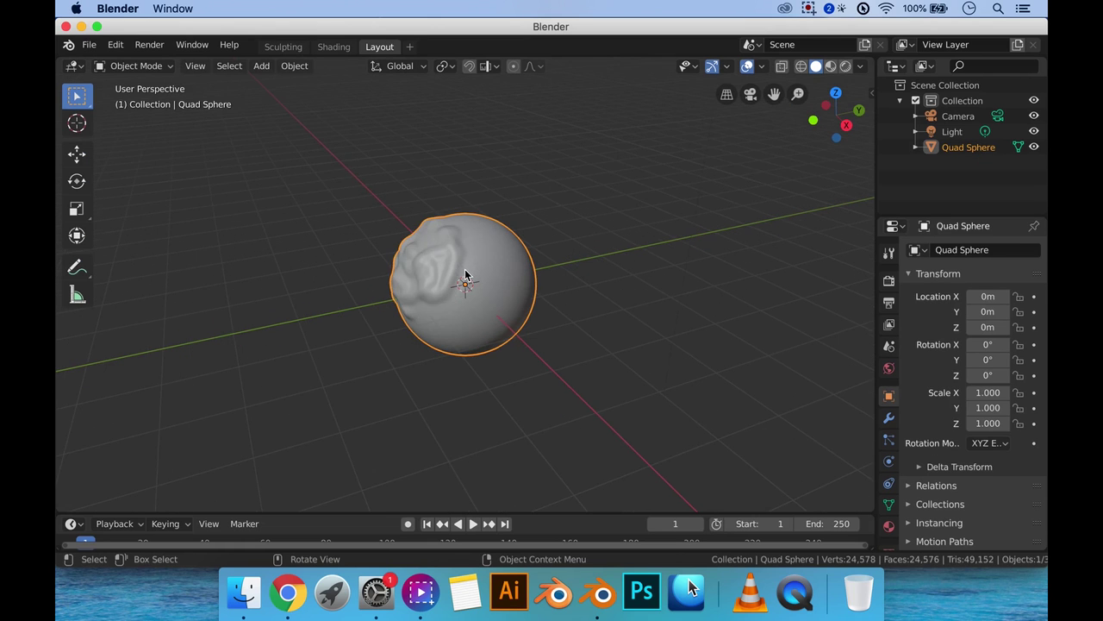
{"action": "mouse_move", "coordinate": [466, 276]}
{"action": "middle_mouse_down"}
{"action": "mouse_move", "coordinate": [533, 275]}
{"action": "mouse_move", "coordinate": [536, 295]}
{"action": "mouse_move", "coordinate": [488, 265]}
{"action": "mouse_move", "coordinate": [490, 253]}
{"action": "mouse_move", "coordinate": [423, 252]}
{"action": "mouse_move", "coordinate": [468, 259]}
{"action": "middle_mouse_up"}
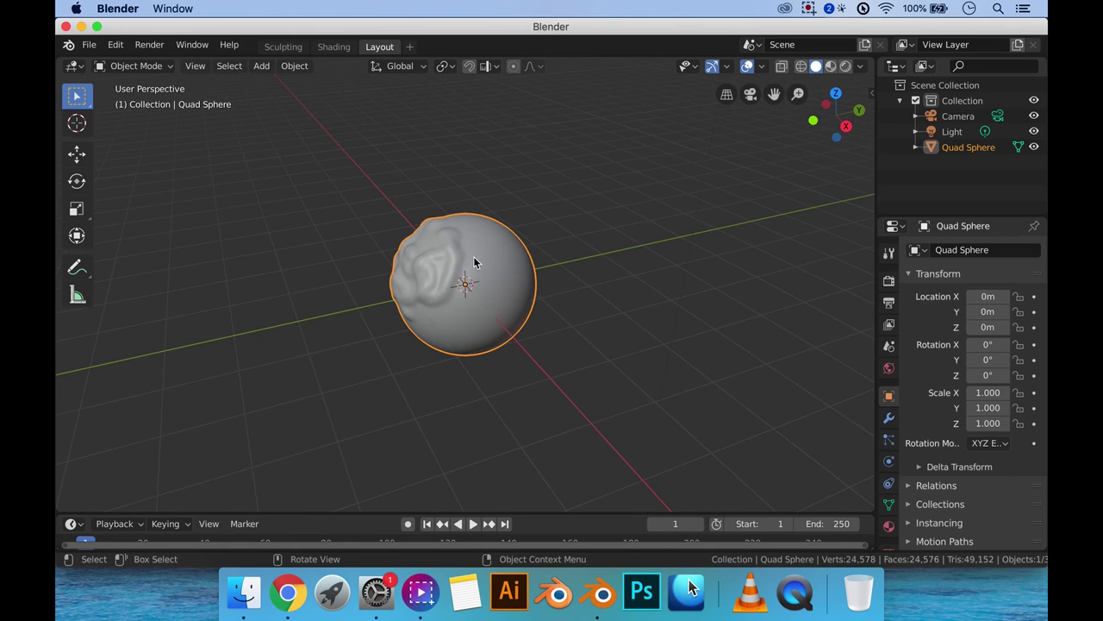
Step: Examine the density and layout of the sphere's mesh in Edit Mode, up close and from several sides
{"action": "key", "text": "Tab"}
{"action": "mouse_move", "coordinate": [465, 251]}
{"action": "middle_mouse_down"}
{"action": "mouse_move", "coordinate": [491, 259]}
{"action": "mouse_move", "coordinate": [481, 267]}
{"action": "middle_mouse_up"}
{"action": "scroll", "coordinate": [481, 266], "scroll_direction": "up", "scroll_amount": 2}
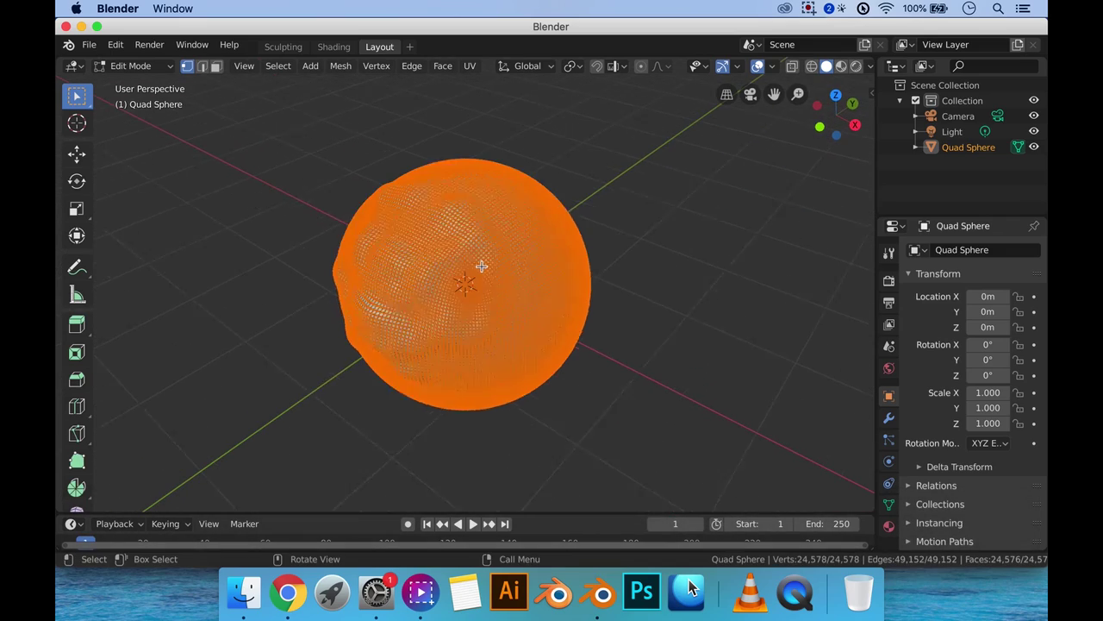
{"action": "scroll", "coordinate": [481, 266], "scroll_direction": "up", "scroll_amount": 2}
{"action": "scroll", "coordinate": [476, 267], "scroll_direction": "up", "scroll_amount": 3}
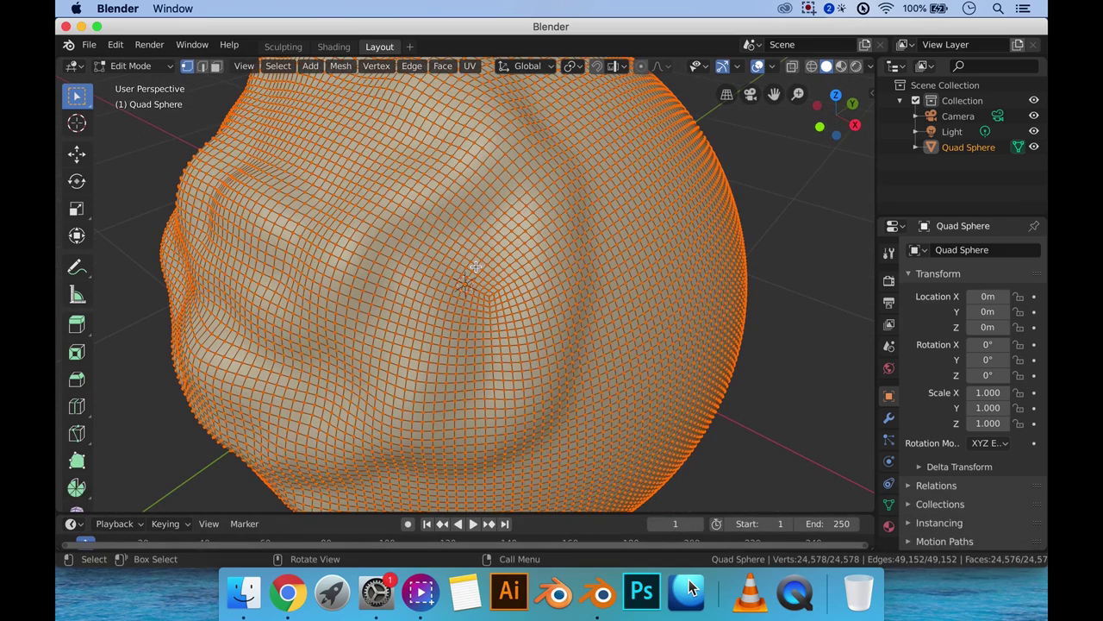
{"action": "scroll", "coordinate": [476, 267], "scroll_direction": "down", "scroll_amount": 5}
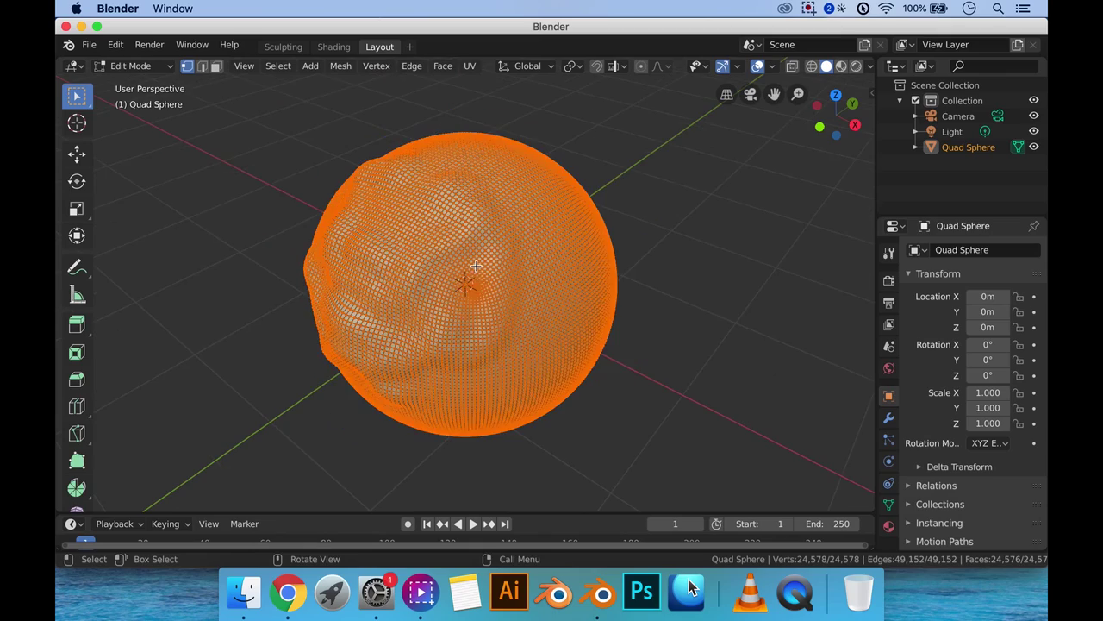
{"action": "middle_click_drag", "start_coordinate": [476, 267], "coordinate": [453, 231]}
{"action": "scroll", "coordinate": [480, 277], "scroll_direction": "down", "scroll_amount": 2}
{"action": "scroll", "coordinate": [481, 278], "scroll_direction": "up", "scroll_amount": 3}
{"action": "scroll", "coordinate": [445, 234], "scroll_direction": "up", "scroll_amount": 5}
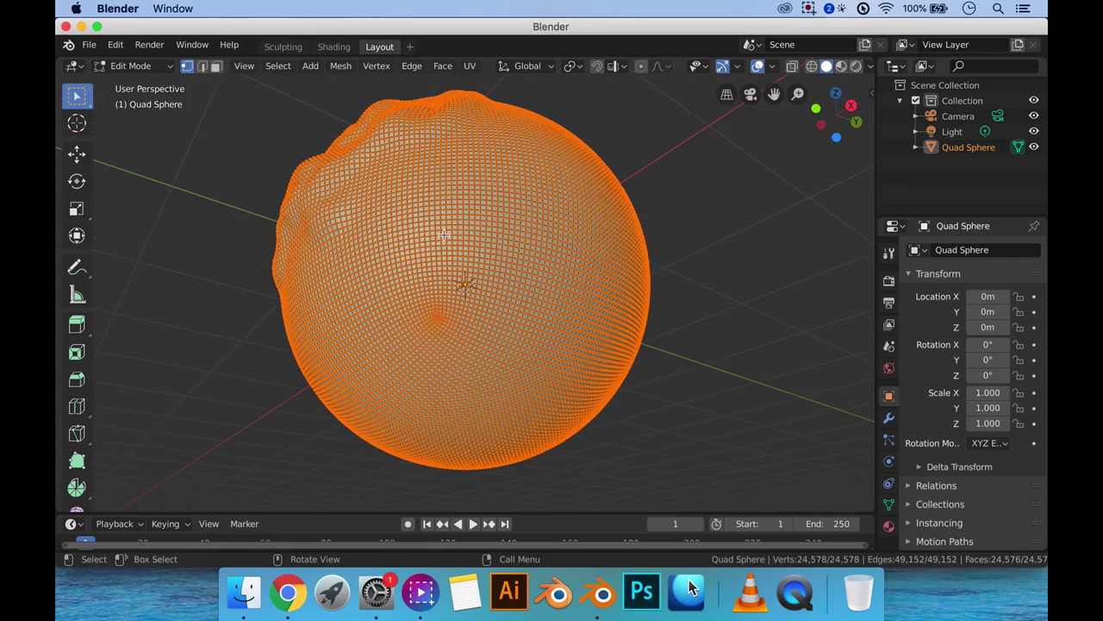
{"action": "middle_click_drag", "start_coordinate": [404, 259], "coordinate": [406, 300]}
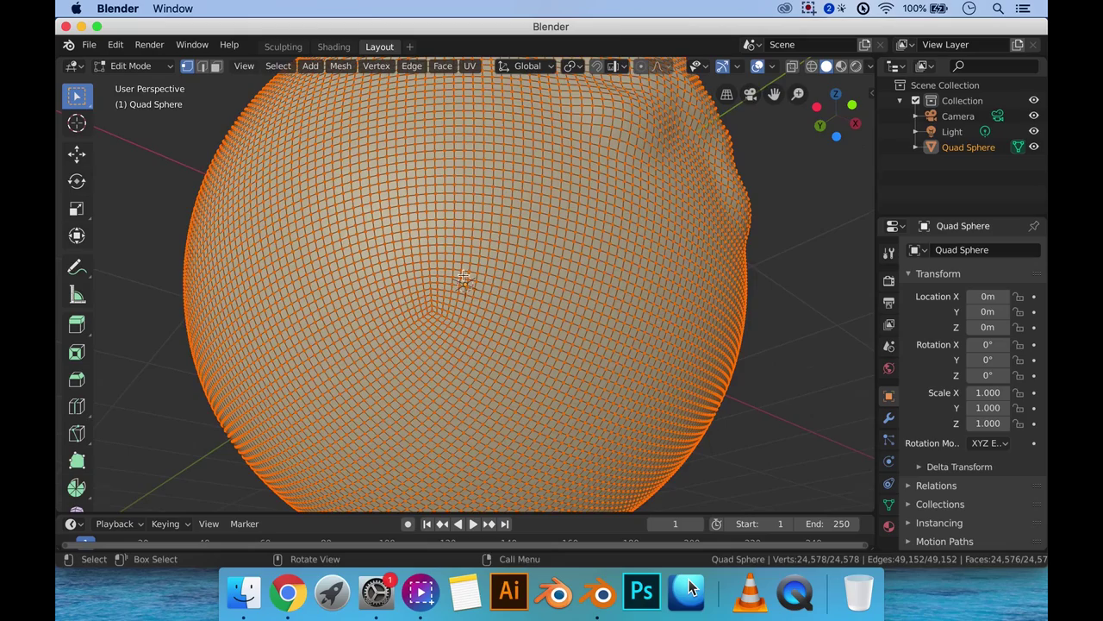
{"action": "scroll", "coordinate": [464, 276], "scroll_direction": "down", "scroll_amount": 4}
{"action": "middle_click_drag", "start_coordinate": [464, 276], "coordinate": [431, 203]}
{"action": "middle_click_drag", "start_coordinate": [435, 280], "coordinate": [510, 293]}
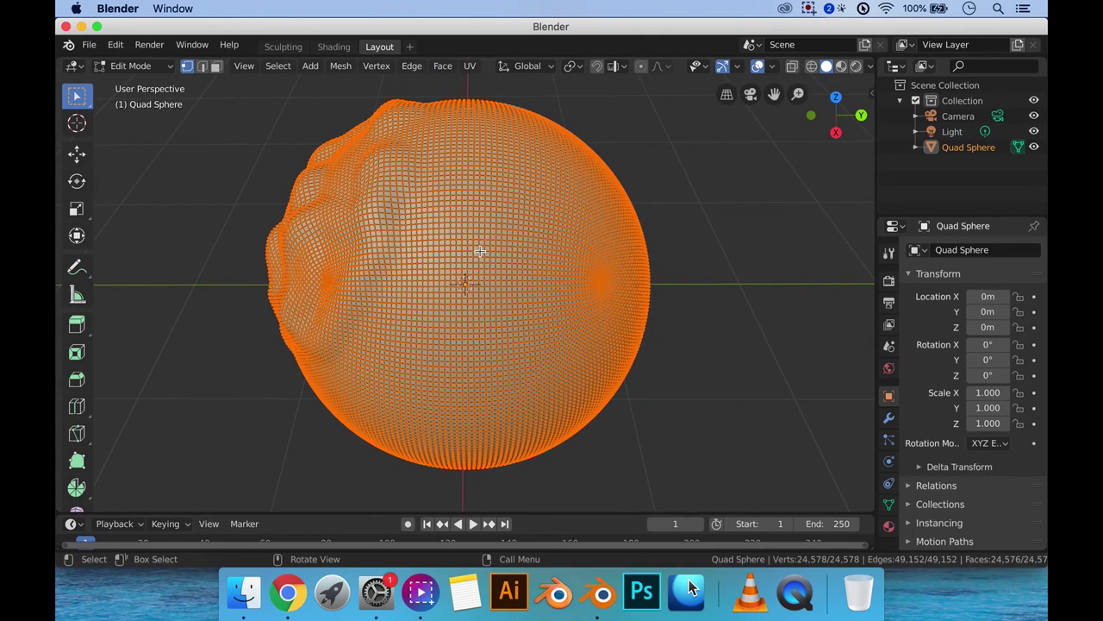
{"action": "scroll", "coordinate": [431, 254], "scroll_direction": "down", "scroll_amount": 4}
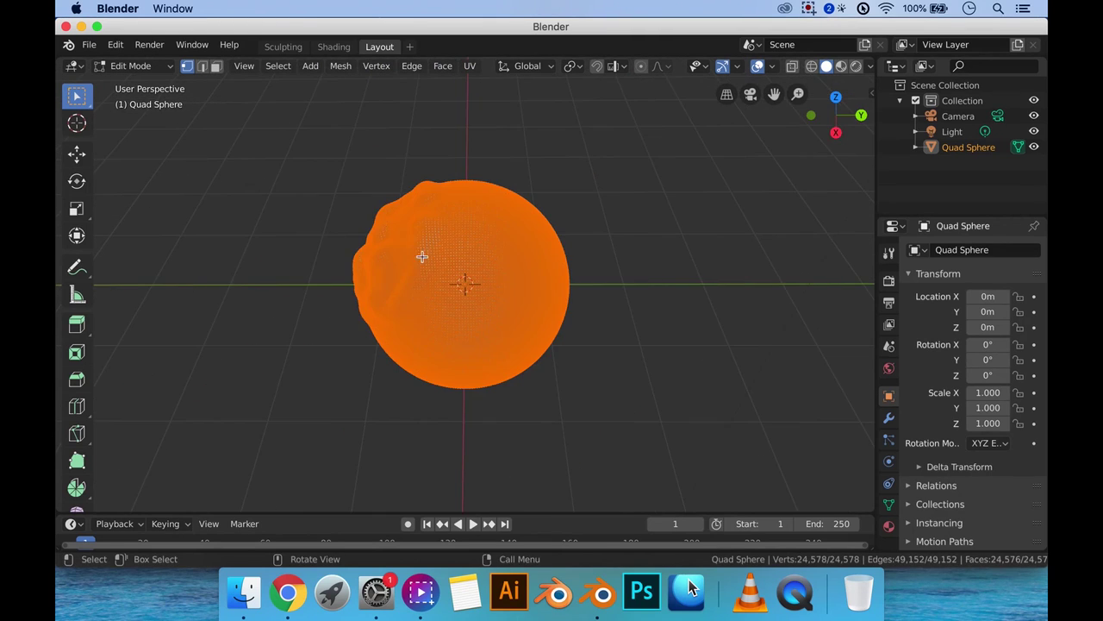
{"action": "middle_click_drag", "start_coordinate": [422, 254], "coordinate": [497, 238]}
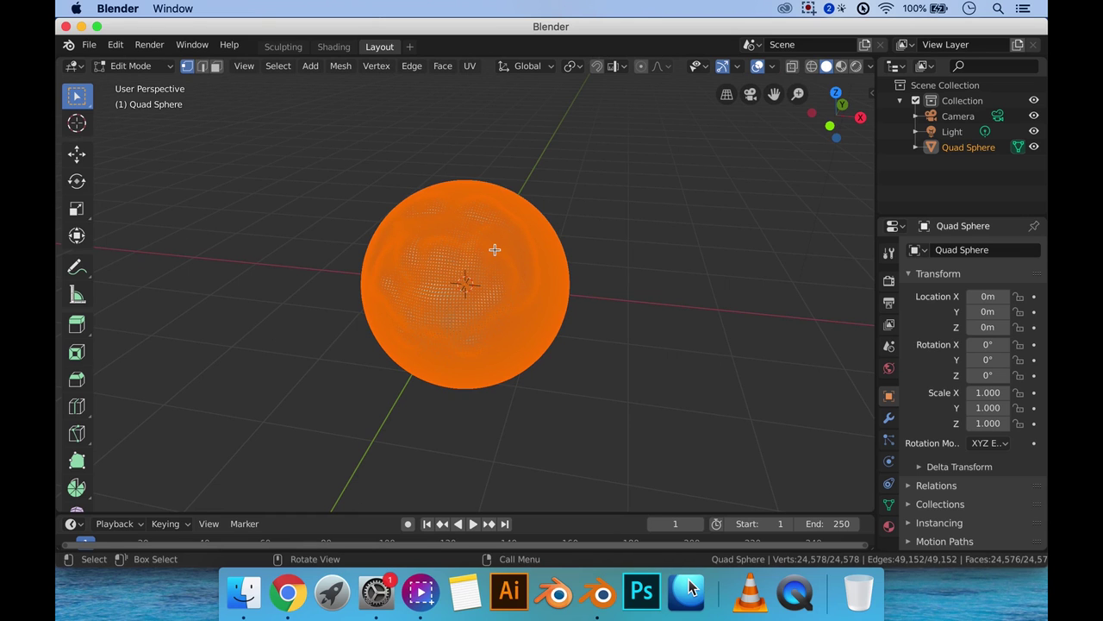
{"action": "middle_click_drag", "start_coordinate": [494, 249], "coordinate": [453, 242]}
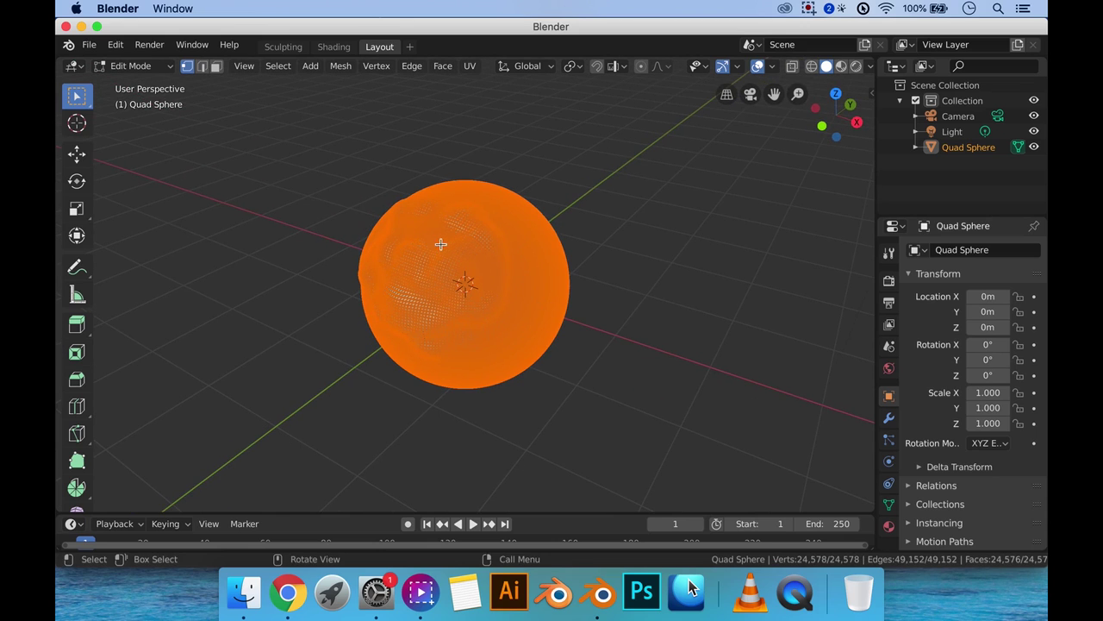
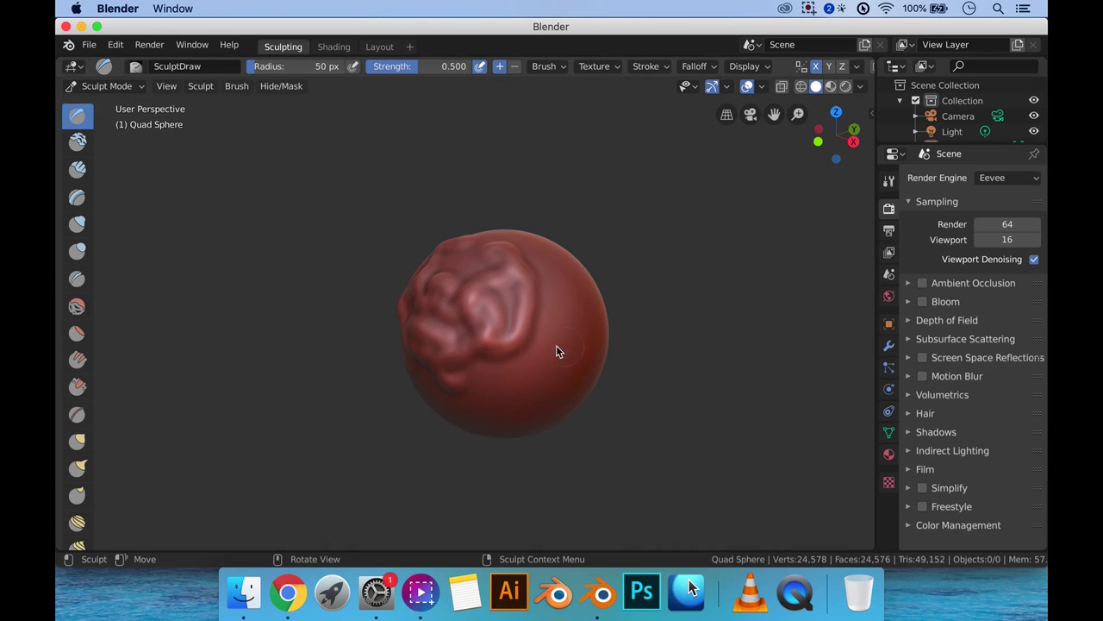
{"action": "mouse_move", "coordinate": [543, 322]}
{"action": "middle_mouse_down"}
{"action": "mouse_move", "coordinate": [592, 310]}
{"action": "mouse_move", "coordinate": [544, 331]}
{"action": "mouse_move", "coordinate": [561, 314]}
{"action": "mouse_move", "coordinate": [512, 349]}
{"action": "mouse_move", "coordinate": [486, 296]}
{"action": "mouse_move", "coordinate": [546, 326]}
{"action": "mouse_move", "coordinate": [596, 313]}
{"action": "mouse_move", "coordinate": [554, 350]}
{"action": "mouse_move", "coordinate": [540, 337]}
{"action": "mouse_move", "coordinate": [483, 333]}
{"action": "mouse_move", "coordinate": [629, 345]}
{"action": "mouse_move", "coordinate": [470, 351]}
{"action": "mouse_move", "coordinate": [680, 345]}
{"action": "mouse_move", "coordinate": [581, 345]}
{"action": "middle_mouse_up"}
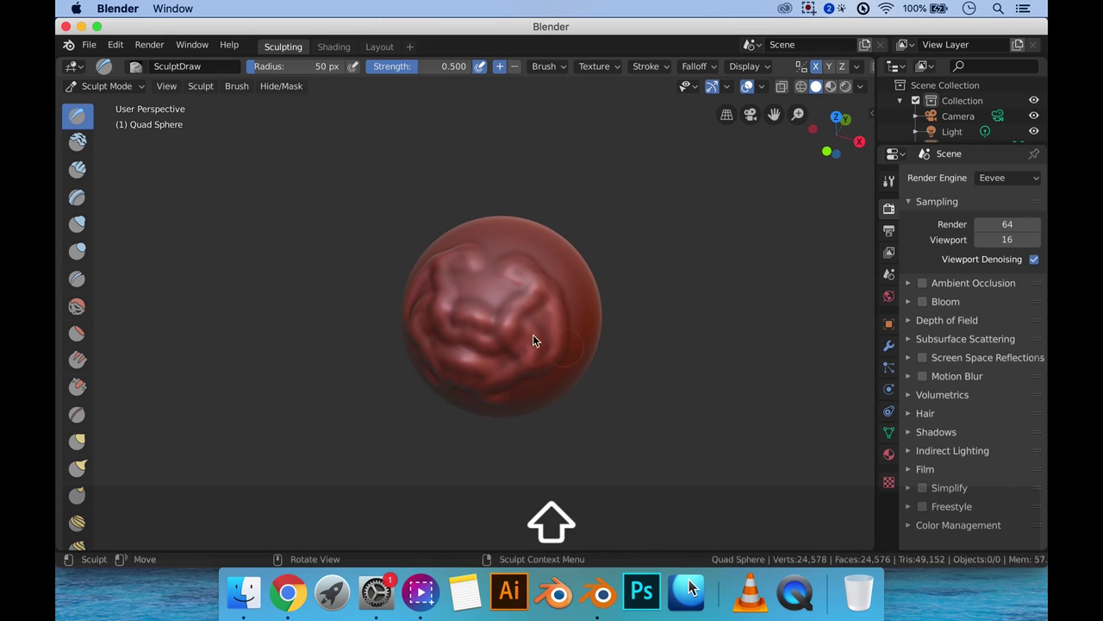
{"action": "scroll", "coordinate": [527, 336], "scroll_direction": "up", "scroll_amount": 2}
{"action": "scroll", "coordinate": [526, 337], "scroll_direction": "up", "scroll_amount": 3}
{"action": "scroll", "coordinate": [526, 337], "scroll_direction": "down", "scroll_amount": 5}
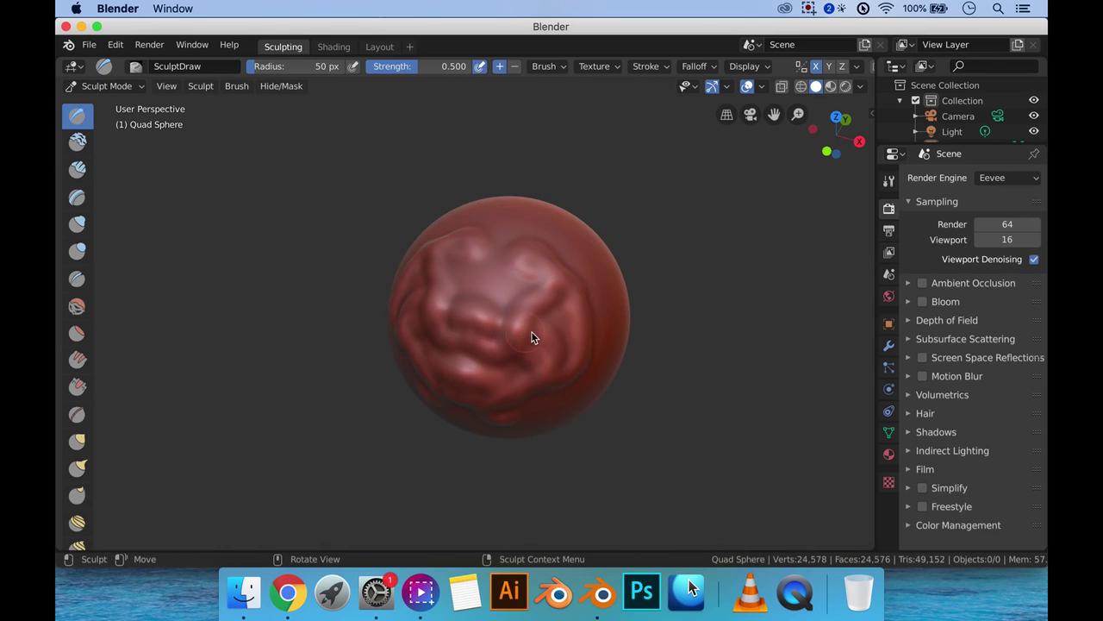
{"action": "mouse_move", "coordinate": [540, 338]}
{"action": "middle_mouse_down"}
{"action": "mouse_move", "coordinate": [523, 320]}
{"action": "mouse_move", "coordinate": [424, 331]}
{"action": "mouse_move", "coordinate": [518, 319]}
{"action": "mouse_move", "coordinate": [489, 324]}
{"action": "middle_mouse_up"}
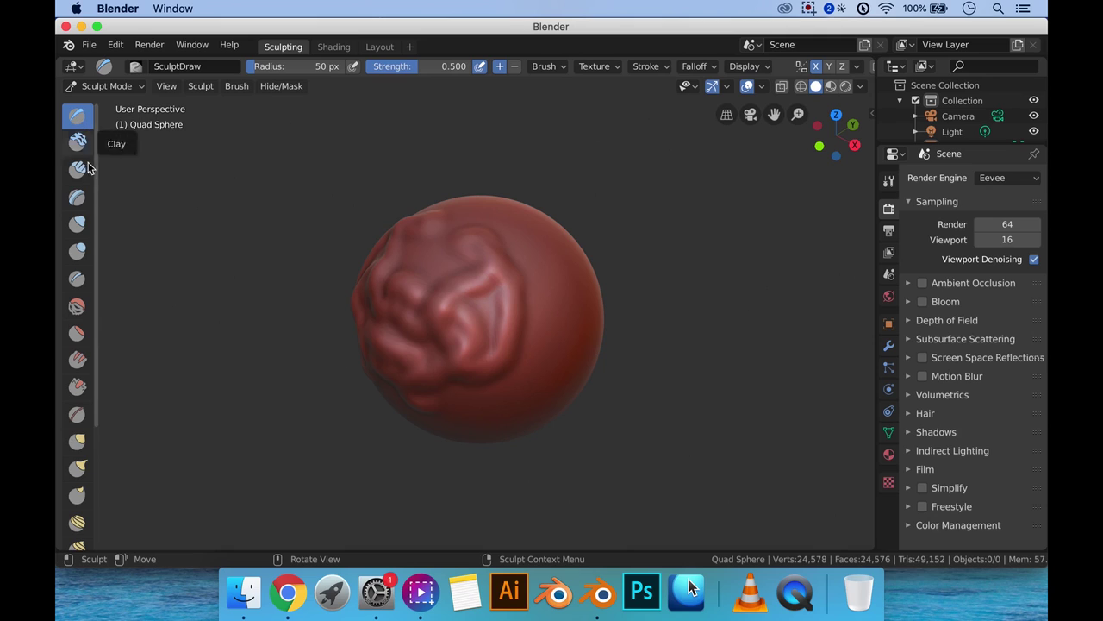
Step: Widen the strip of sculpting brushes so that it shows them in two columns
{"action": "left_click_drag", "start_coordinate": [100, 180], "coordinate": [141, 180]}
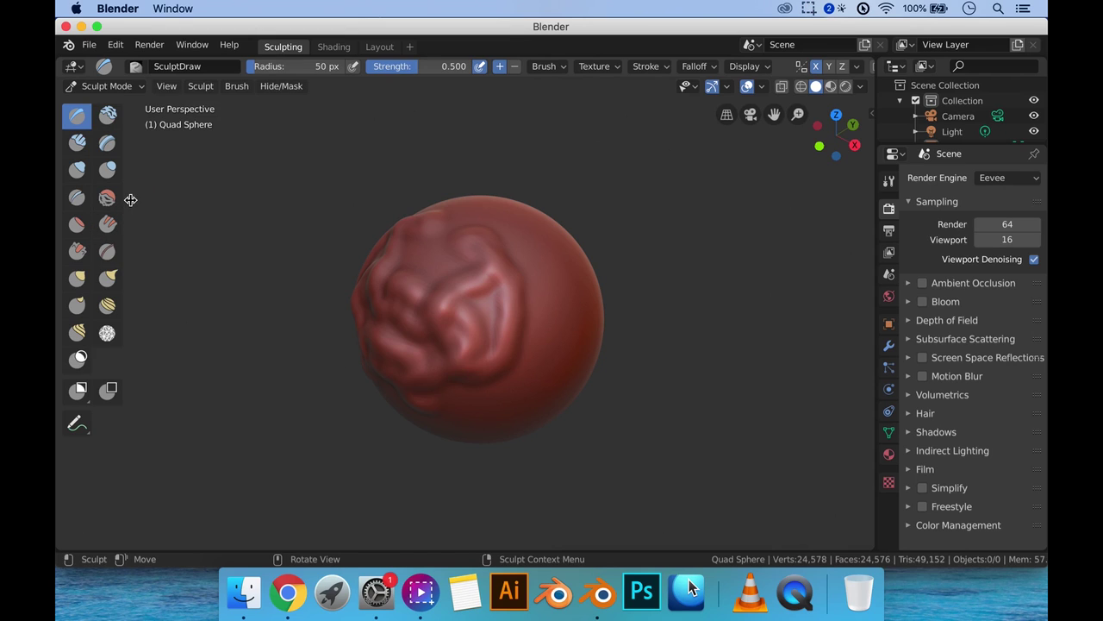
{"action": "left_click_drag", "start_coordinate": [130, 200], "coordinate": [96, 200]}
{"action": "scroll", "coordinate": [78, 231], "scroll_direction": "down", "scroll_amount": 3}
{"action": "scroll", "coordinate": [77, 231], "scroll_direction": "up", "scroll_amount": 4}
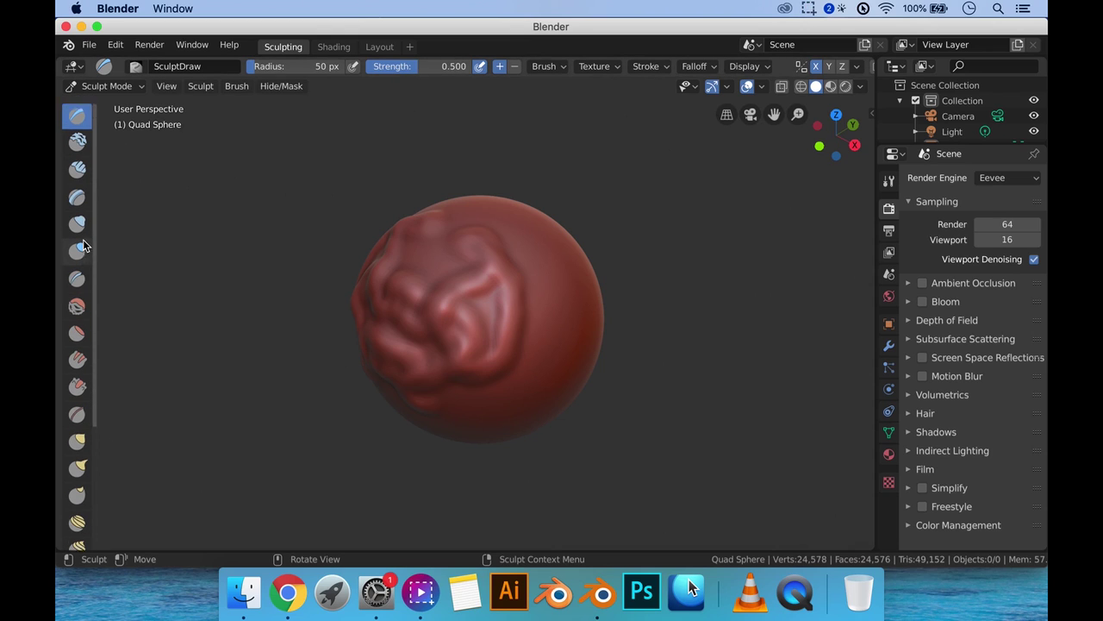
{"action": "scroll", "coordinate": [83, 247], "scroll_direction": "down", "scroll_amount": 1}
{"action": "left_click_drag", "start_coordinate": [99, 234], "coordinate": [122, 230]}
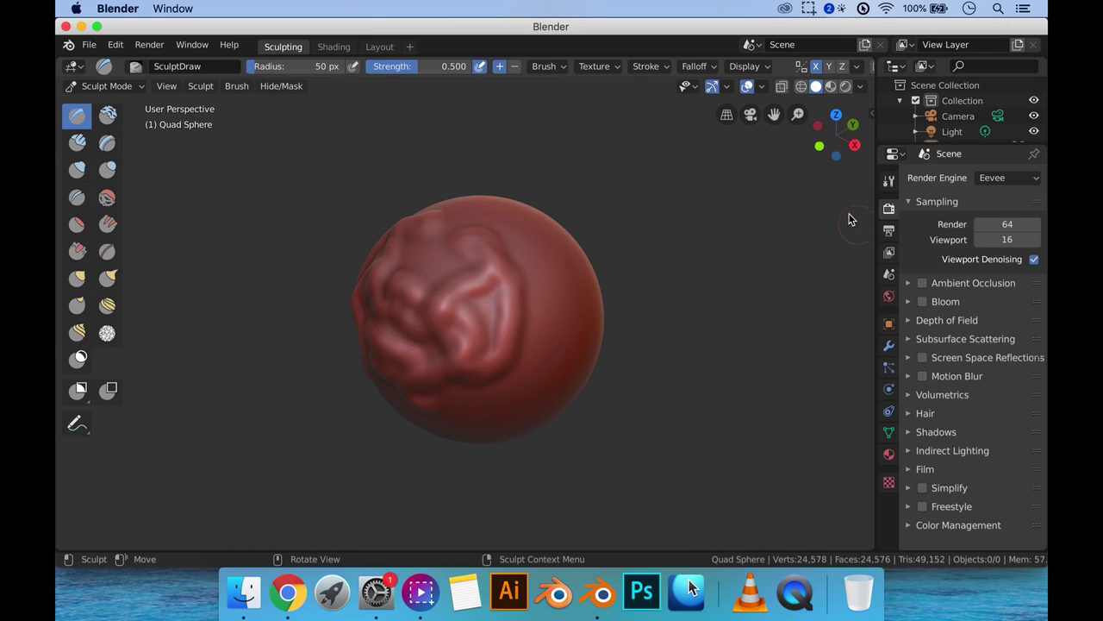
Step: Display the Draw brush's settings and try a radius of 373 px, reducing it to 180 px
{"action": "left_click", "coordinate": [889, 182]}
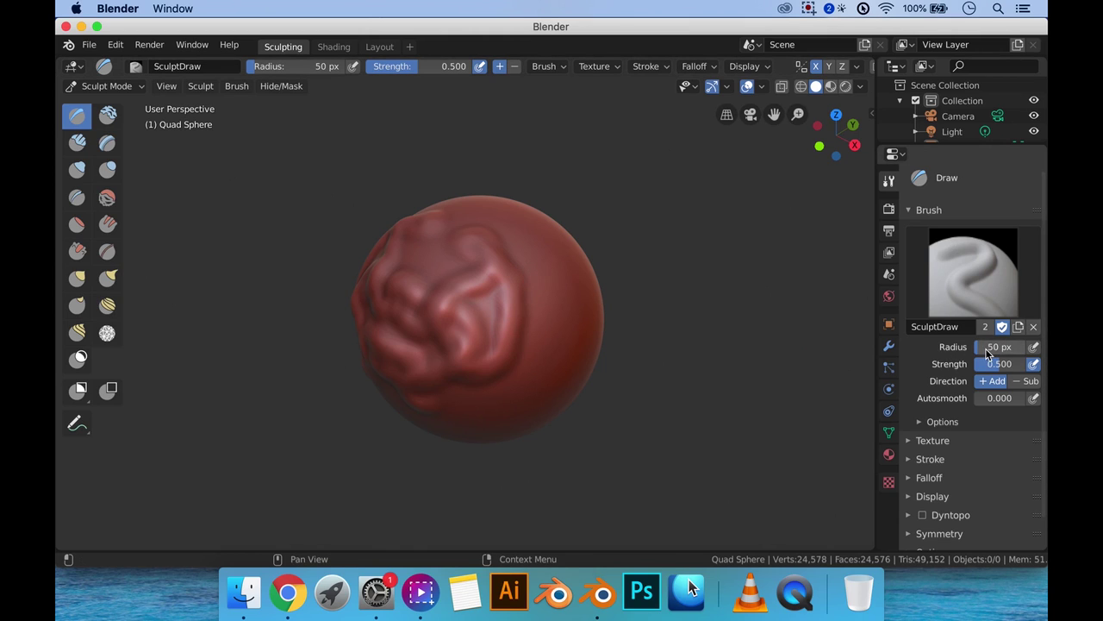
{"action": "left_click_drag", "start_coordinate": [1000, 347], "coordinate": [1087, 347]}
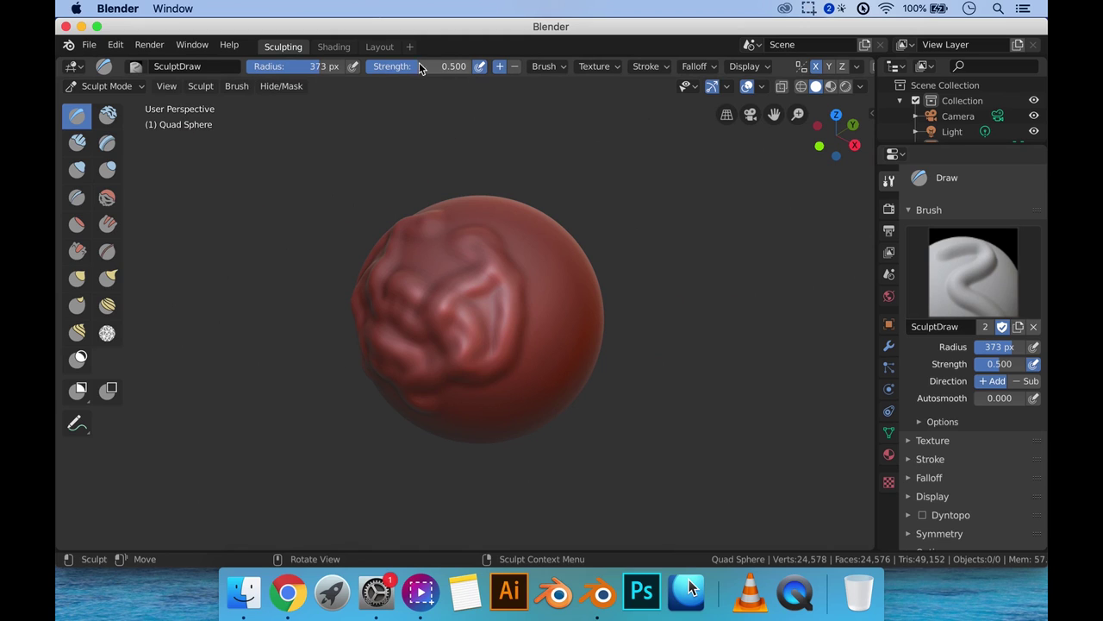
{"action": "left_click_drag", "start_coordinate": [328, 67], "coordinate": [184, 66]}
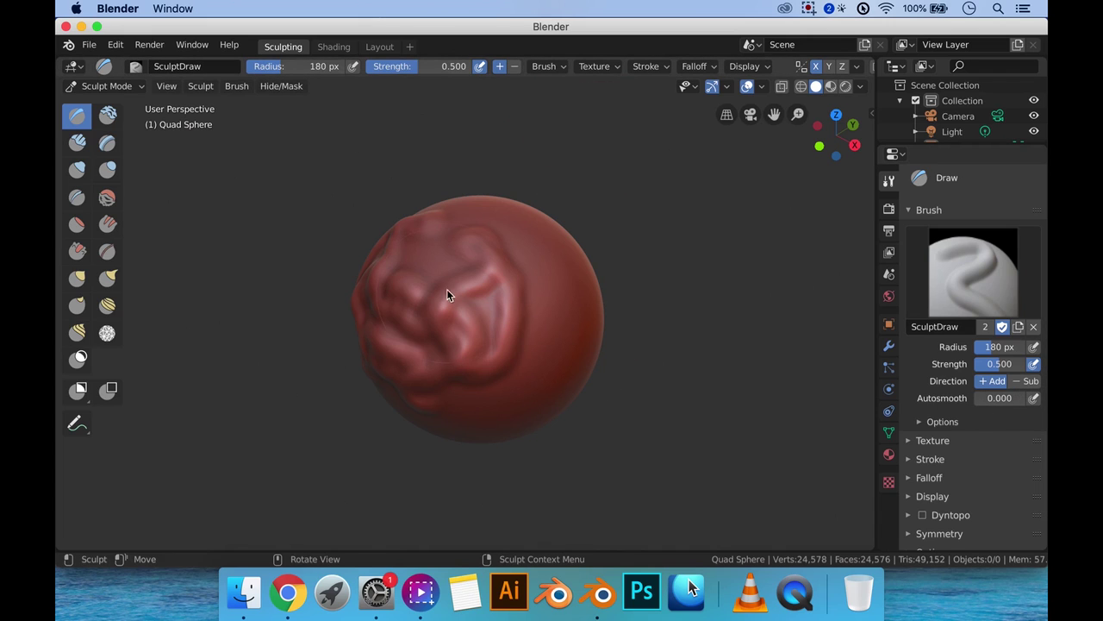
{"action": "middle_click_drag", "start_coordinate": [539, 327], "coordinate": [510, 340]}
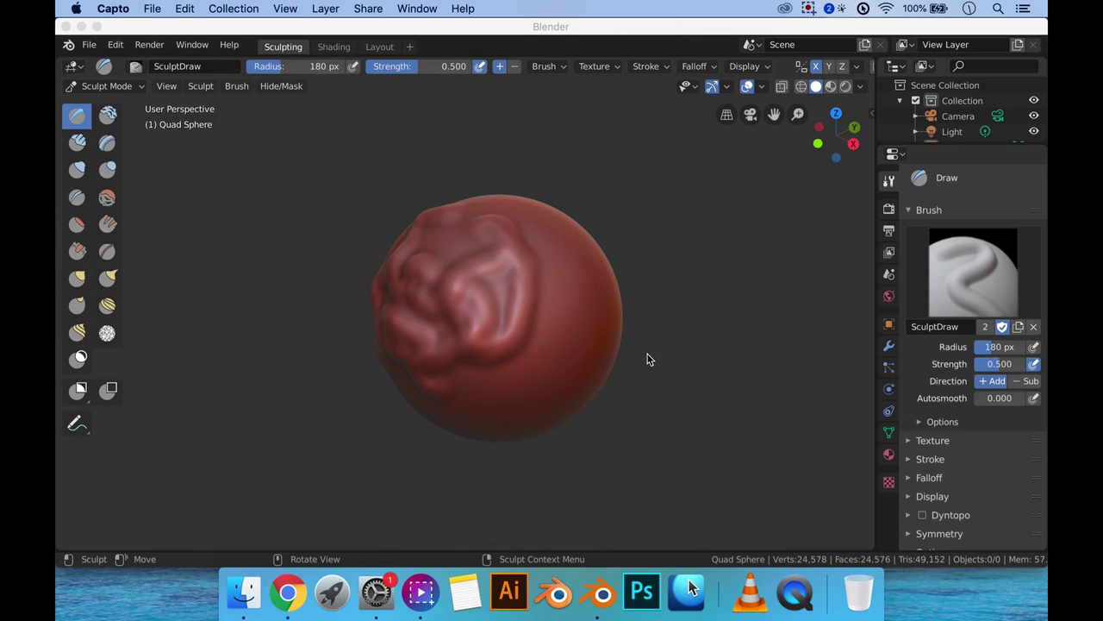
Step: Start a new file from the Sculpting template without saving the current sculpt
{"action": "left_click", "coordinate": [299, 229]}
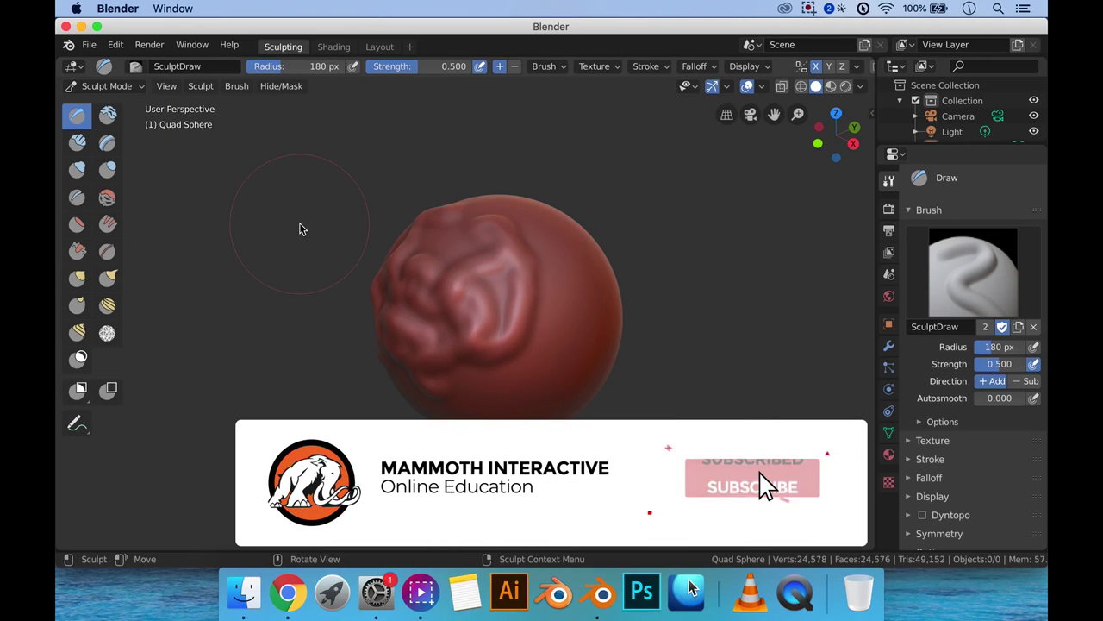
{"action": "key", "text": "super+n"}
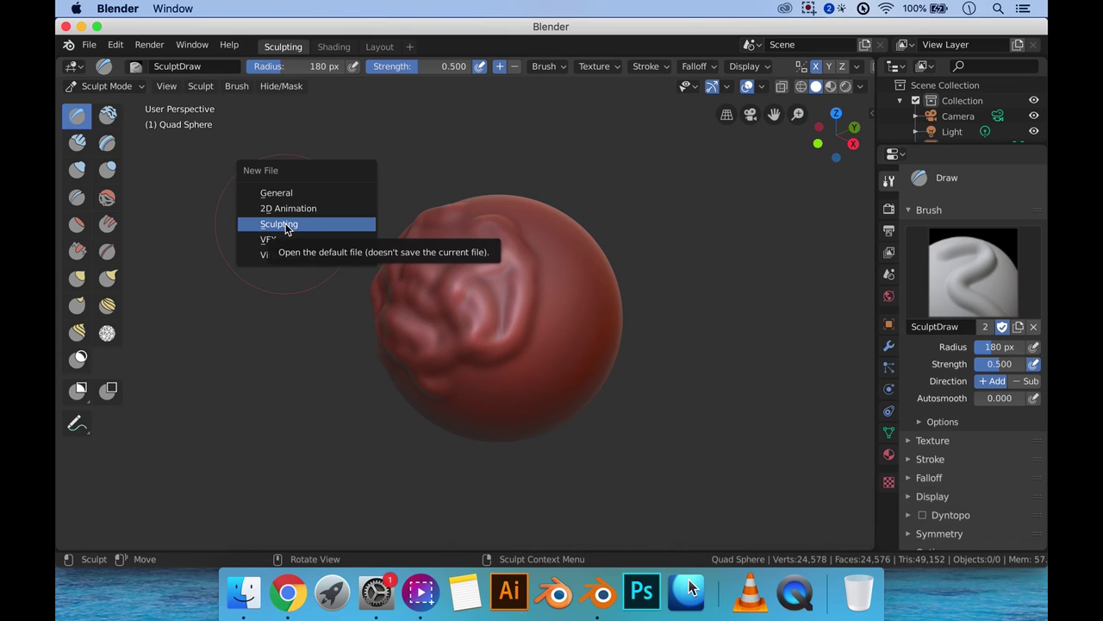
{"action": "left_click", "coordinate": [287, 225]}
{"action": "left_click", "coordinate": [420, 320]}
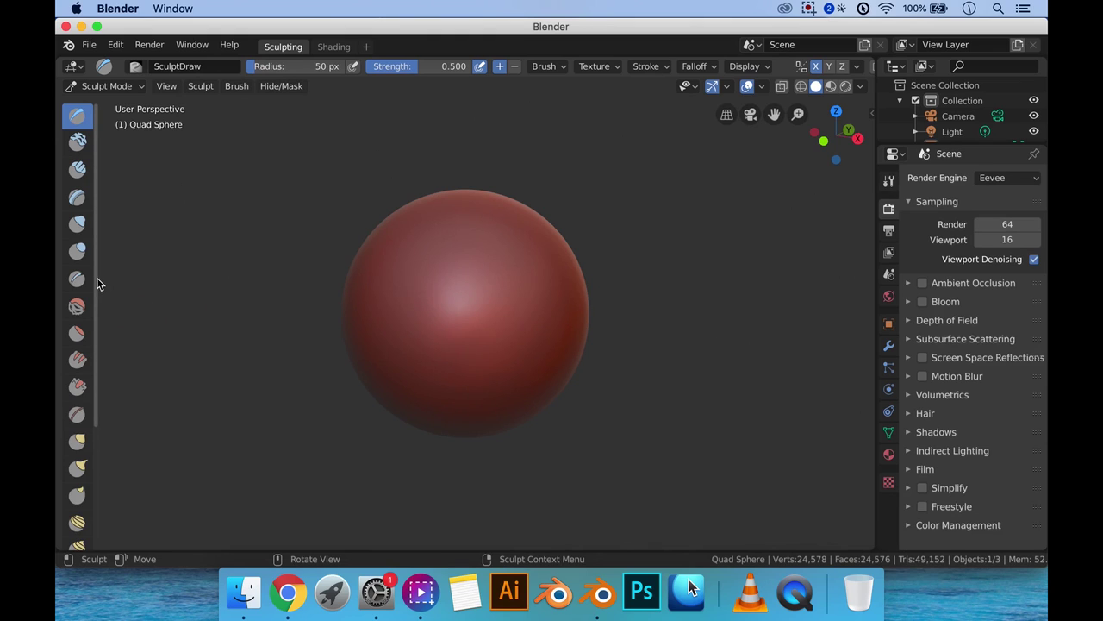
Step: Arrange the sculpting brushes in two columns and display the active Draw brush's settings
{"action": "left_click_drag", "start_coordinate": [99, 276], "coordinate": [128, 276]}
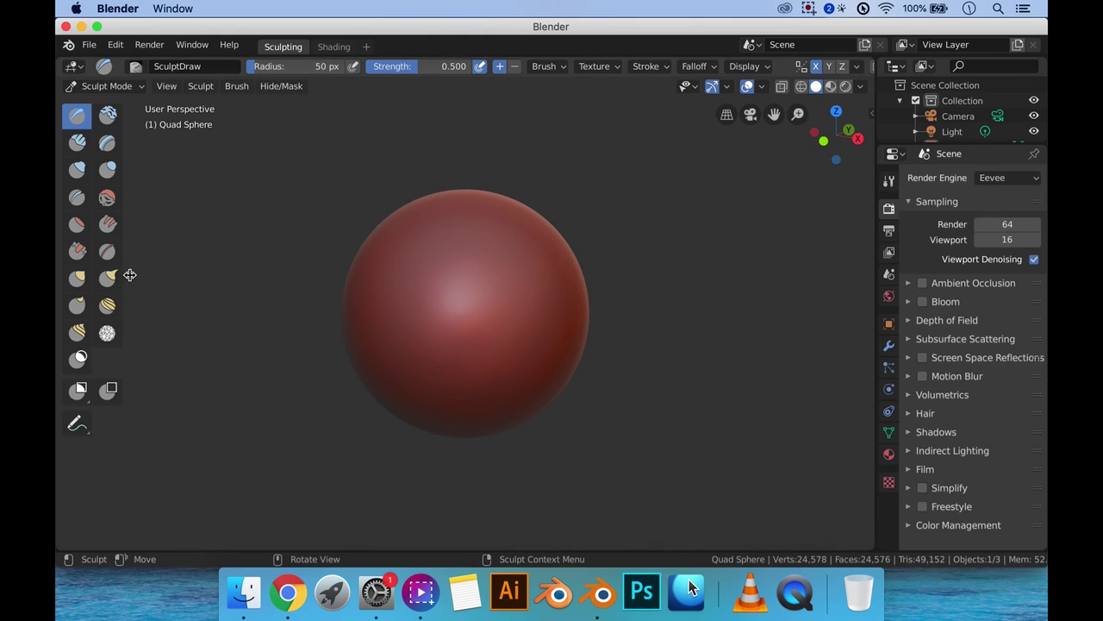
{"action": "left_click", "coordinate": [889, 179]}
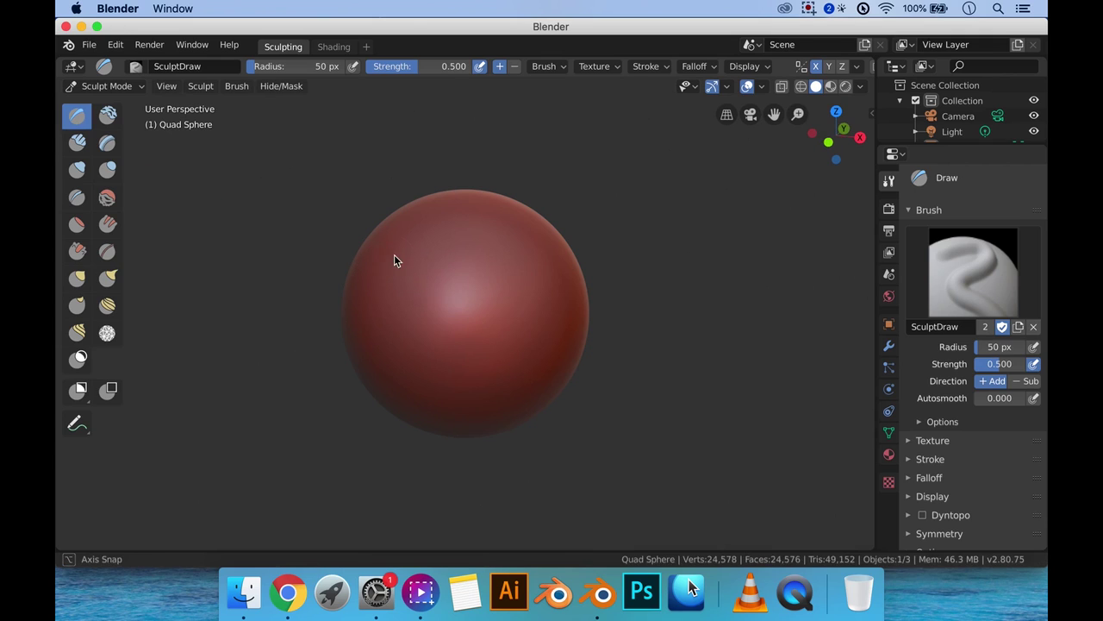
Step: Sculpt a winding stroke on the sphere's front with the Draw brush, mirrored across the X axis
{"action": "mouse_move", "coordinate": [406, 276]}
{"action": "left_mouse_down"}
{"action": "mouse_move", "coordinate": [414, 285]}
{"action": "mouse_move", "coordinate": [388, 276]}
{"action": "mouse_move", "coordinate": [377, 304]}
{"action": "mouse_move", "coordinate": [393, 316]}
{"action": "mouse_move", "coordinate": [395, 345]}
{"action": "left_mouse_up"}
{"action": "right_click", "coordinate": [320, 227]}
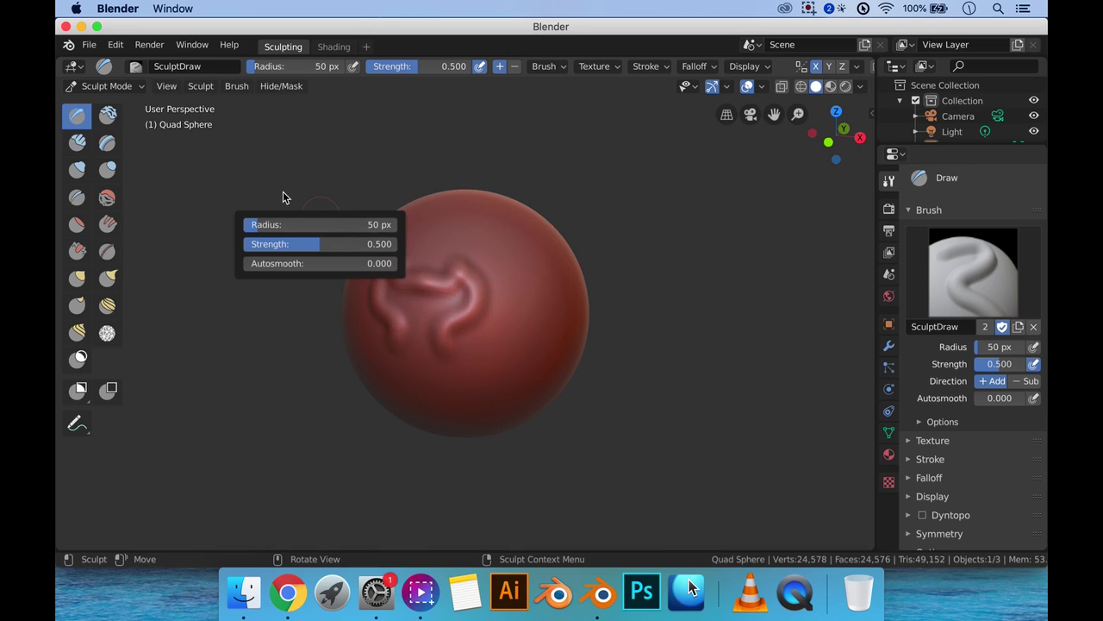
{"action": "key", "text": "ctrl+z"}
{"action": "key", "text": "ctrl+z"}
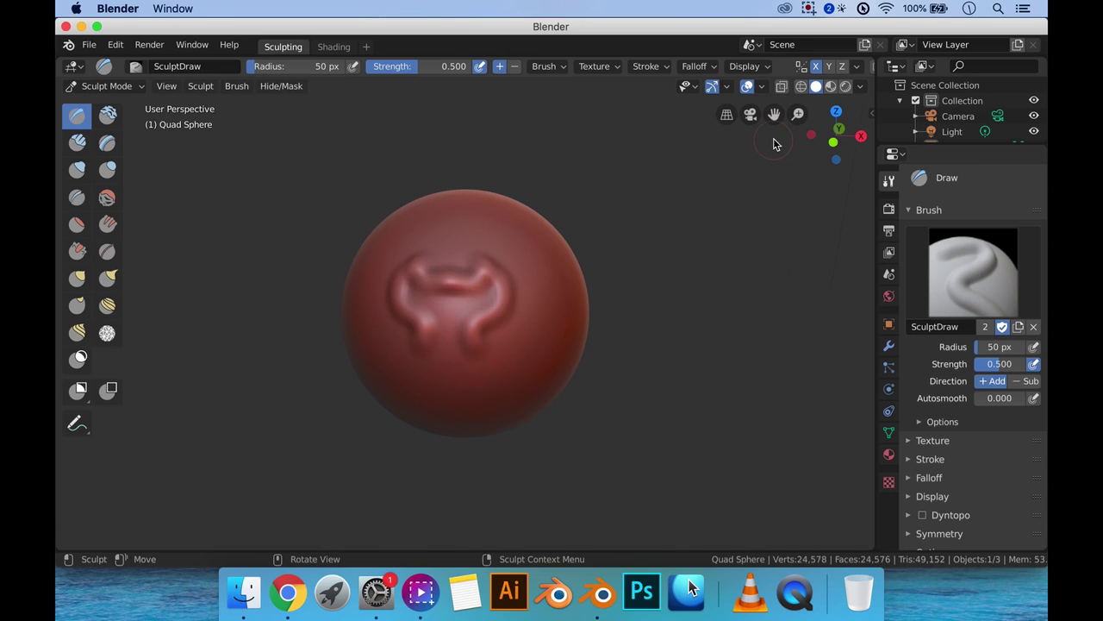
Step: Try winding Draw strokes on the sphere's front with X symmetry off, and undo them
{"action": "left_click", "coordinate": [817, 69]}
{"action": "mouse_move", "coordinate": [400, 226]}
{"action": "left_mouse_down"}
{"action": "mouse_move", "coordinate": [434, 242]}
{"action": "mouse_move", "coordinate": [463, 227]}
{"action": "mouse_move", "coordinate": [490, 251]}
{"action": "mouse_move", "coordinate": [518, 246]}
{"action": "mouse_move", "coordinate": [484, 222]}
{"action": "mouse_move", "coordinate": [460, 298]}
{"action": "mouse_move", "coordinate": [381, 327]}
{"action": "mouse_move", "coordinate": [452, 293]}
{"action": "mouse_move", "coordinate": [485, 291]}
{"action": "mouse_move", "coordinate": [427, 275]}
{"action": "mouse_move", "coordinate": [433, 306]}
{"action": "mouse_move", "coordinate": [560, 305]}
{"action": "left_mouse_up"}
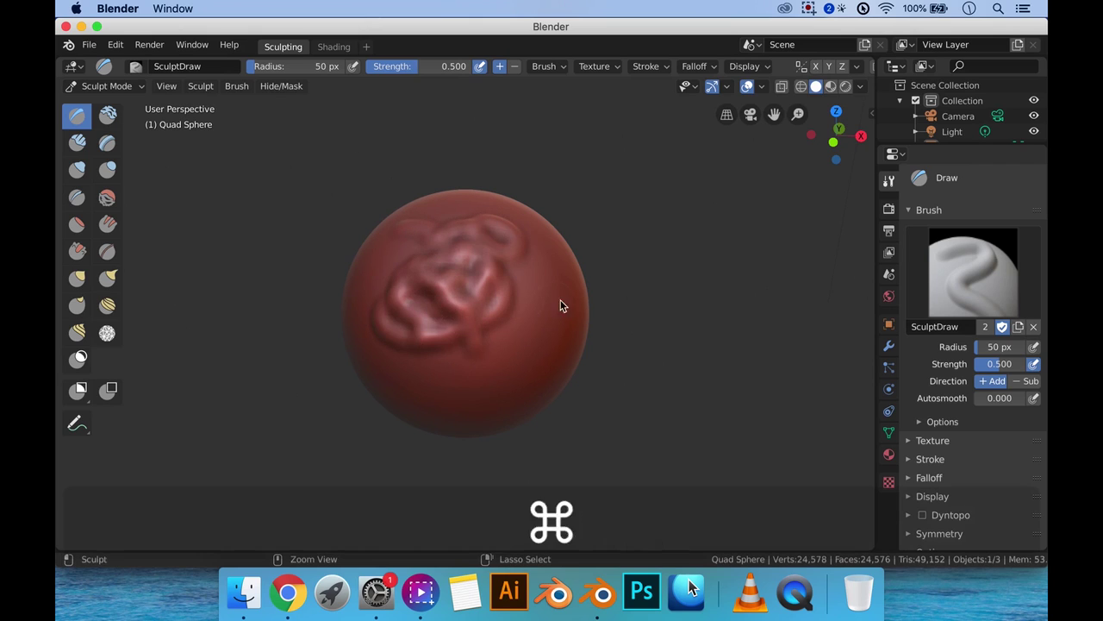
{"action": "key", "text": "super+z"}
Step: Enable symmetry on X and Y and sculpt raised Draw strokes mirrored to both sides of the sphere
{"action": "left_click", "coordinate": [817, 69]}
{"action": "left_click", "coordinate": [829, 68]}
{"action": "mouse_move", "coordinate": [426, 371]}
{"action": "left_mouse_down"}
{"action": "mouse_move", "coordinate": [385, 374]}
{"action": "mouse_move", "coordinate": [380, 361]}
{"action": "mouse_move", "coordinate": [381, 246]}
{"action": "mouse_move", "coordinate": [408, 229]}
{"action": "mouse_move", "coordinate": [430, 233]}
{"action": "mouse_move", "coordinate": [443, 406]}
{"action": "left_mouse_up"}
{"action": "mouse_move", "coordinate": [443, 406]}
{"action": "middle_mouse_down"}
{"action": "mouse_move", "coordinate": [460, 308]}
{"action": "mouse_move", "coordinate": [451, 256]}
{"action": "mouse_move", "coordinate": [387, 288]}
{"action": "mouse_move", "coordinate": [468, 436]}
{"action": "mouse_move", "coordinate": [465, 468]}
{"action": "mouse_move", "coordinate": [557, 377]}
{"action": "mouse_move", "coordinate": [586, 322]}
{"action": "mouse_move", "coordinate": [460, 328]}
{"action": "mouse_move", "coordinate": [512, 246]}
{"action": "mouse_move", "coordinate": [497, 322]}
{"action": "mouse_move", "coordinate": [551, 285]}
{"action": "middle_mouse_up"}
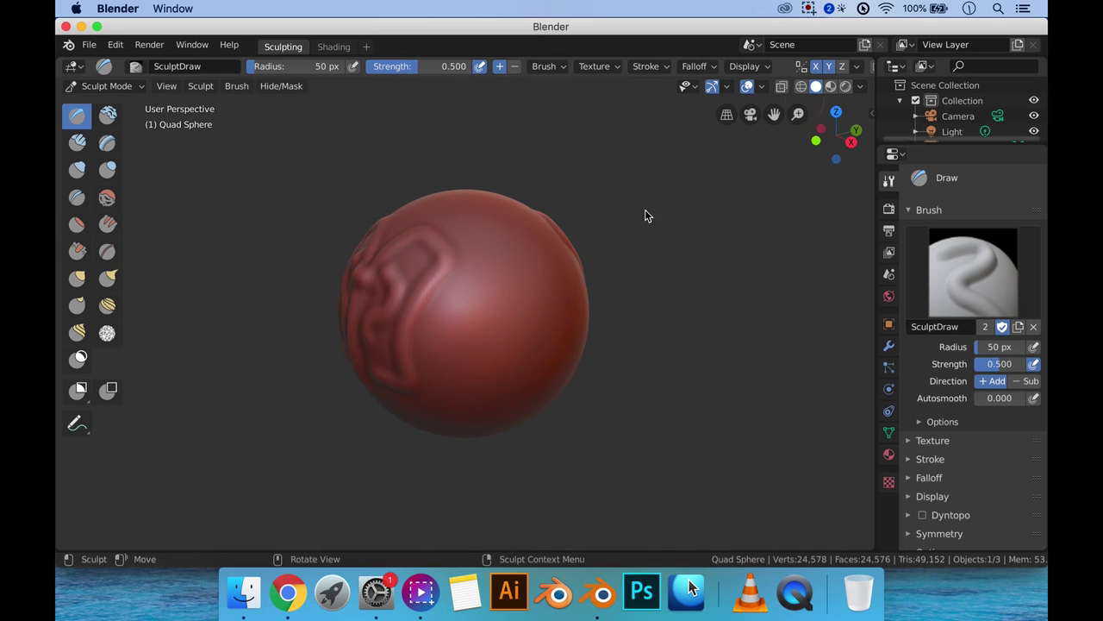
Step: Add Z symmetry and sculpt winding raised strokes around the sphere, mirrored across all three axes
{"action": "middle_click_drag", "start_coordinate": [646, 215], "coordinate": [561, 295]}
{"action": "middle_click_drag", "start_coordinate": [310, 368], "coordinate": [440, 248]}
{"action": "mouse_move", "coordinate": [441, 247]}
{"action": "left_mouse_down"}
{"action": "mouse_move", "coordinate": [477, 249]}
{"action": "mouse_move", "coordinate": [493, 297]}
{"action": "mouse_move", "coordinate": [506, 263]}
{"action": "mouse_move", "coordinate": [523, 257]}
{"action": "mouse_move", "coordinate": [540, 279]}
{"action": "mouse_move", "coordinate": [554, 323]}
{"action": "left_mouse_up"}
{"action": "mouse_move", "coordinate": [554, 335]}
{"action": "middle_mouse_down"}
{"action": "mouse_move", "coordinate": [525, 354]}
{"action": "mouse_move", "coordinate": [557, 322]}
{"action": "mouse_move", "coordinate": [475, 356]}
{"action": "mouse_move", "coordinate": [389, 352]}
{"action": "mouse_move", "coordinate": [353, 327]}
{"action": "mouse_move", "coordinate": [524, 346]}
{"action": "middle_mouse_up"}
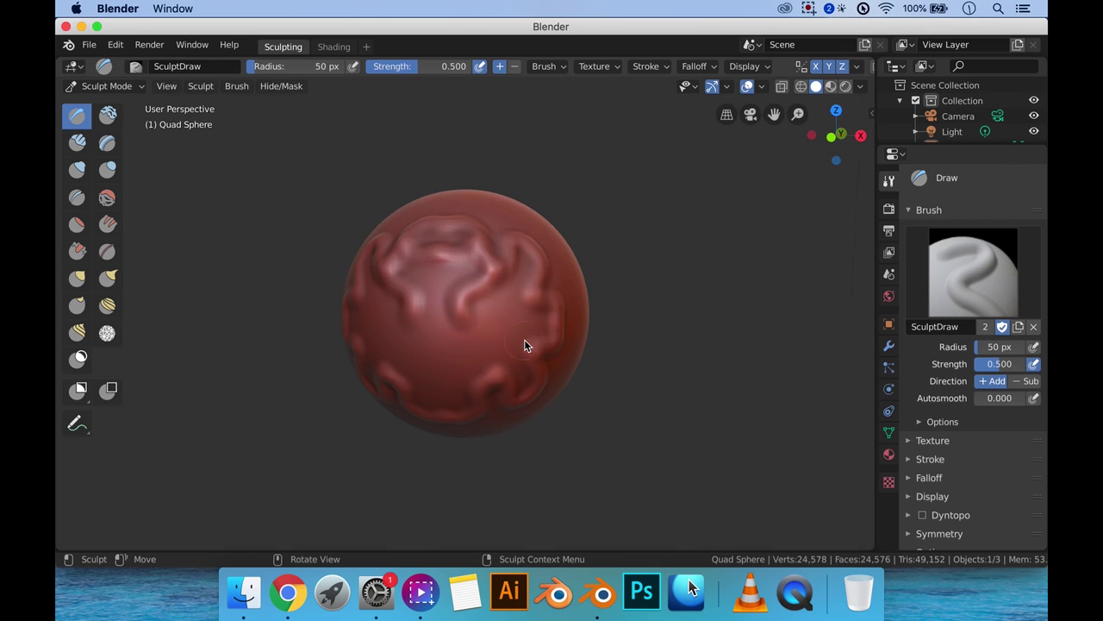
{"action": "middle_click_drag", "start_coordinate": [712, 157], "coordinate": [480, 255]}
{"action": "mouse_move", "coordinate": [480, 245]}
{"action": "middle_mouse_down"}
{"action": "mouse_move", "coordinate": [460, 249]}
{"action": "mouse_move", "coordinate": [480, 263]}
{"action": "middle_mouse_up"}
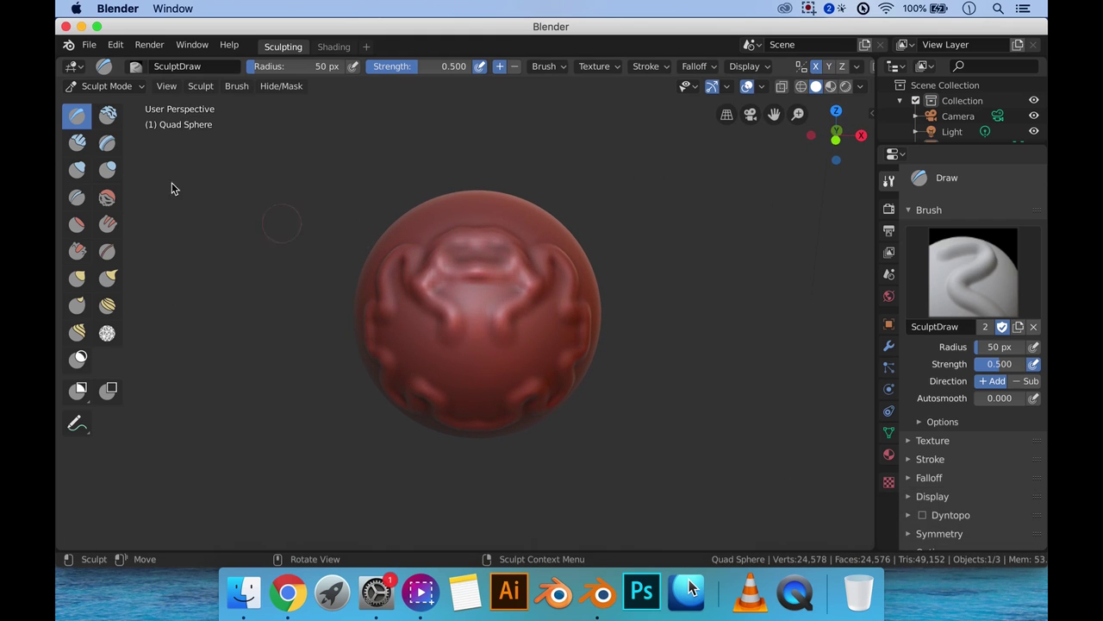
Step: Smooth down the raised strokes across the sphere's front, upper area and sides
{"action": "scroll", "coordinate": [459, 303], "scroll_direction": "up", "scroll_amount": 2}
{"action": "middle_click_drag", "start_coordinate": [446, 305], "coordinate": [429, 309]}
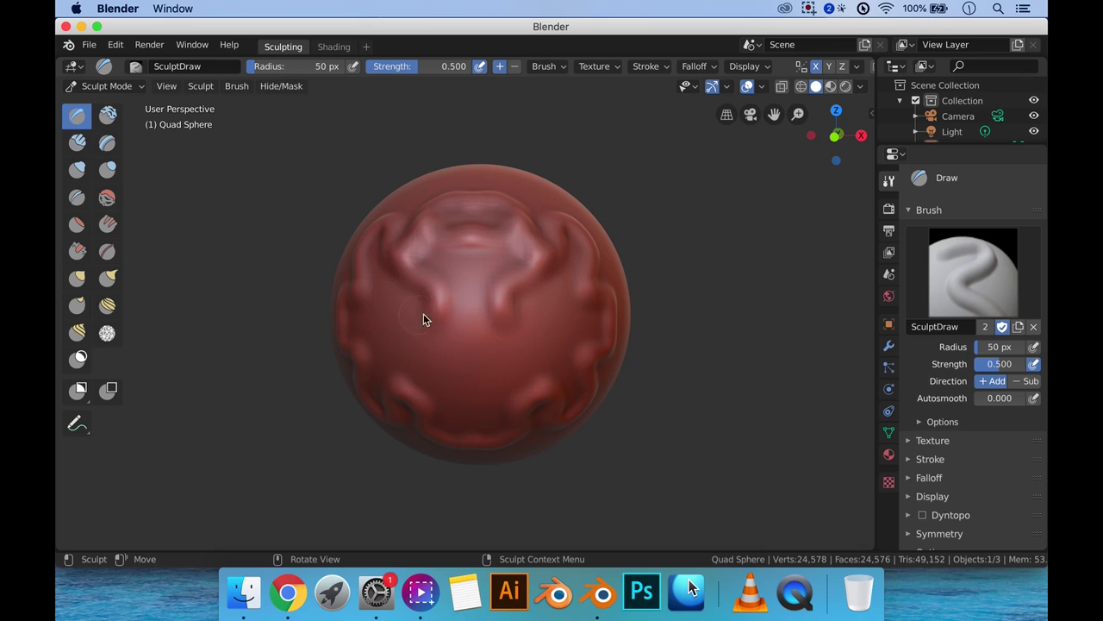
{"action": "key", "text": "shift"}
{"action": "mouse_move", "coordinate": [431, 318]}
{"action": "left_mouse_down", "text": "shift"}
{"action": "mouse_move", "coordinate": [455, 302]}
{"action": "mouse_move", "coordinate": [441, 326]}
{"action": "mouse_move", "coordinate": [424, 295]}
{"action": "mouse_move", "coordinate": [434, 285]}
{"action": "mouse_move", "coordinate": [404, 259]}
{"action": "left_mouse_up", "text": "shift"}
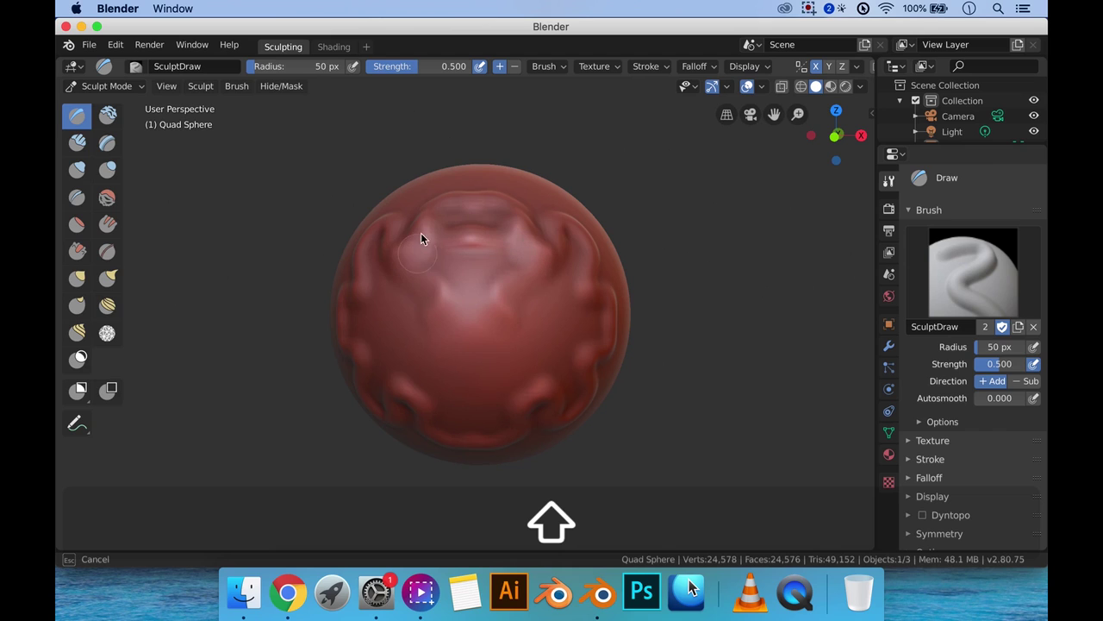
{"action": "mouse_move", "coordinate": [489, 209]}
{"action": "left_mouse_down", "text": "shift"}
{"action": "mouse_move", "coordinate": [428, 200]}
{"action": "mouse_move", "coordinate": [416, 236]}
{"action": "left_mouse_up", "text": "shift"}
{"action": "middle_click_drag", "start_coordinate": [416, 236], "coordinate": [481, 293]}
{"action": "mouse_move", "coordinate": [481, 294]}
{"action": "left_mouse_down", "text": "shift"}
{"action": "mouse_move", "coordinate": [480, 332]}
{"action": "mouse_move", "coordinate": [462, 287]}
{"action": "mouse_move", "coordinate": [456, 307]}
{"action": "mouse_move", "coordinate": [428, 285]}
{"action": "mouse_move", "coordinate": [396, 300]}
{"action": "mouse_move", "coordinate": [421, 290]}
{"action": "mouse_move", "coordinate": [425, 369]}
{"action": "left_mouse_up", "text": "shift"}
{"action": "mouse_move", "coordinate": [425, 369]}
{"action": "middle_mouse_down"}
{"action": "mouse_move", "coordinate": [445, 332]}
{"action": "mouse_move", "coordinate": [384, 301]}
{"action": "middle_mouse_up"}
{"action": "mouse_move", "coordinate": [384, 301]}
{"action": "left_mouse_down", "text": "shift"}
{"action": "mouse_move", "coordinate": [377, 330]}
{"action": "mouse_move", "coordinate": [363, 315]}
{"action": "mouse_move", "coordinate": [374, 298]}
{"action": "mouse_move", "coordinate": [388, 371]}
{"action": "mouse_move", "coordinate": [418, 404]}
{"action": "mouse_move", "coordinate": [432, 368]}
{"action": "mouse_move", "coordinate": [457, 384]}
{"action": "mouse_move", "coordinate": [455, 399]}
{"action": "mouse_move", "coordinate": [542, 414]}
{"action": "mouse_move", "coordinate": [475, 424]}
{"action": "mouse_move", "coordinate": [506, 433]}
{"action": "mouse_move", "coordinate": [533, 435]}
{"action": "left_mouse_up", "text": "shift"}
{"action": "mouse_move", "coordinate": [533, 435]}
{"action": "middle_mouse_down"}
{"action": "mouse_move", "coordinate": [518, 431]}
{"action": "mouse_move", "coordinate": [500, 335]}
{"action": "mouse_move", "coordinate": [462, 330]}
{"action": "mouse_move", "coordinate": [467, 320]}
{"action": "middle_mouse_up"}
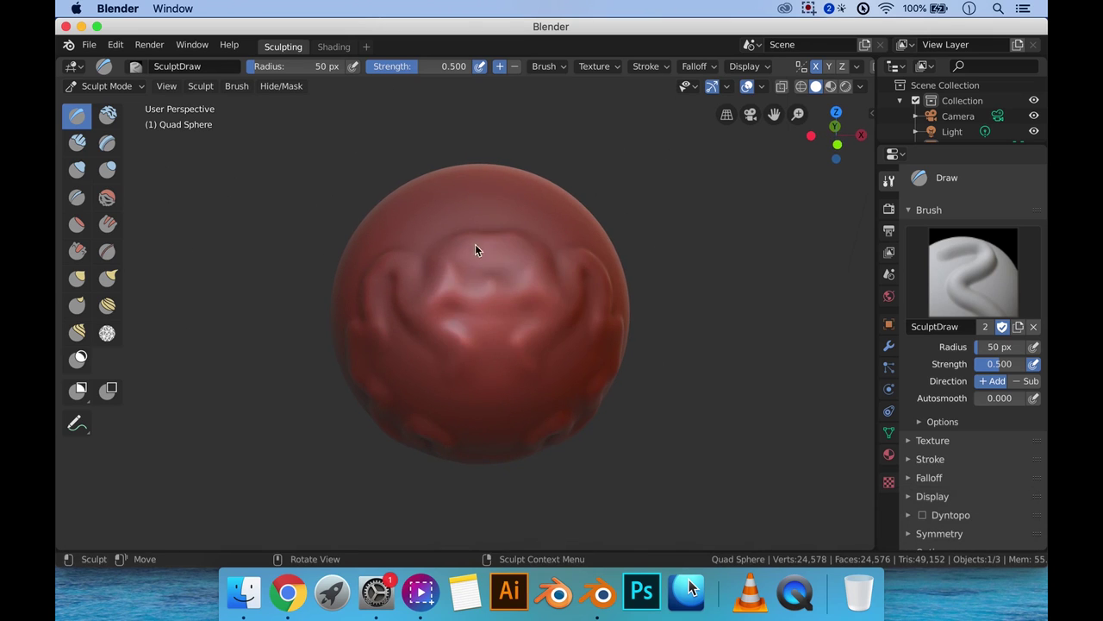
{"action": "scroll", "coordinate": [475, 250], "scroll_direction": "up", "scroll_amount": 5}
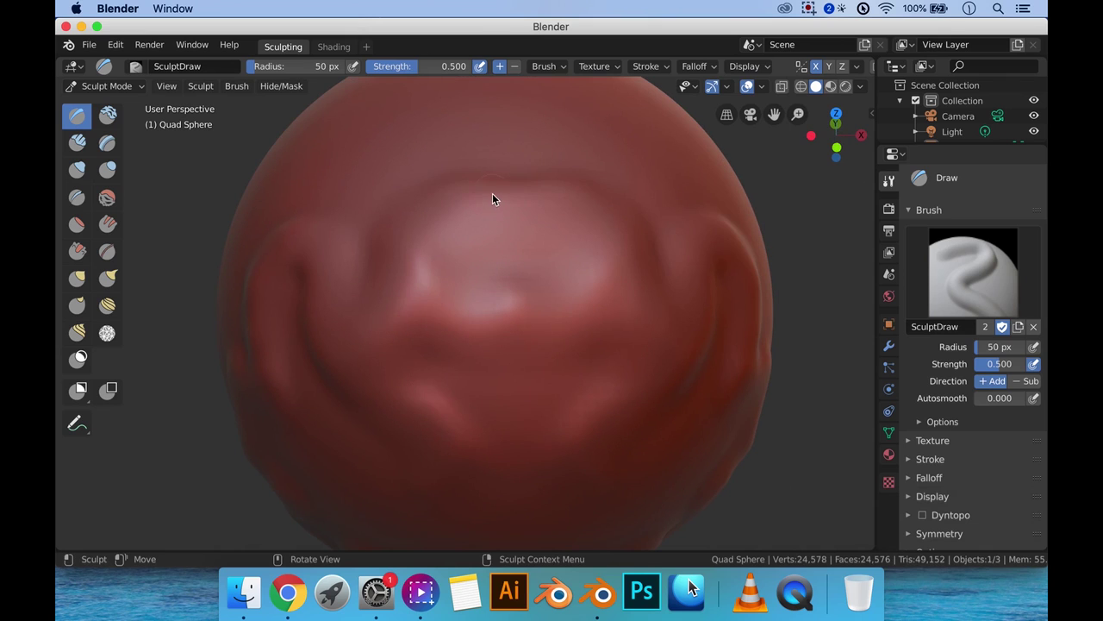
{"action": "scroll", "coordinate": [453, 182], "scroll_direction": "down", "scroll_amount": 4}
{"action": "left_click_drag", "start_coordinate": [471, 239], "coordinate": [503, 243], "text": "shift"}
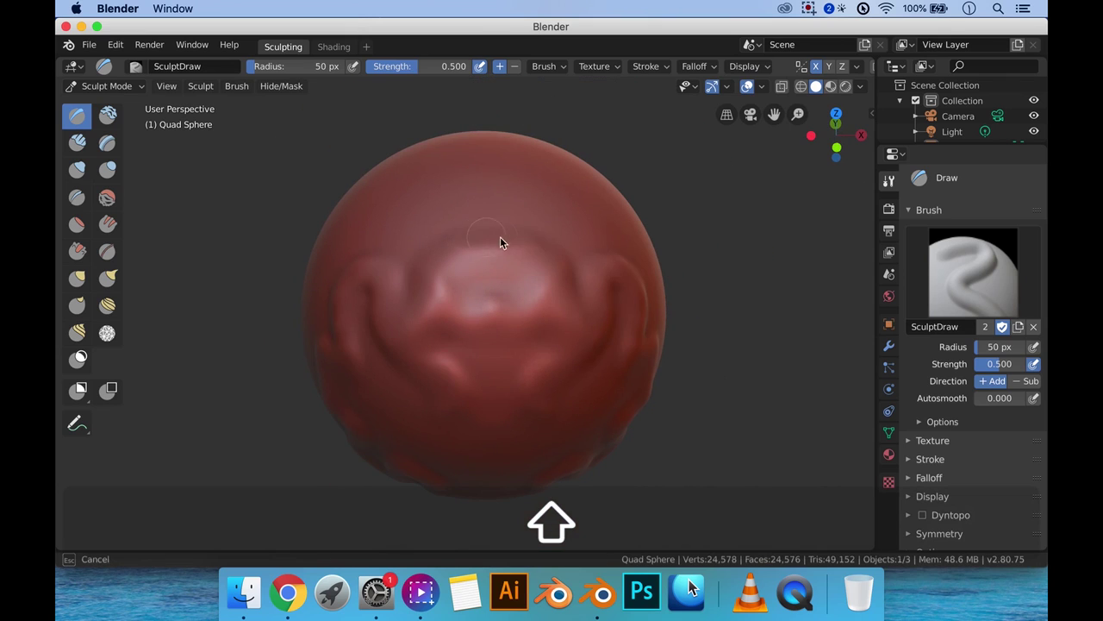
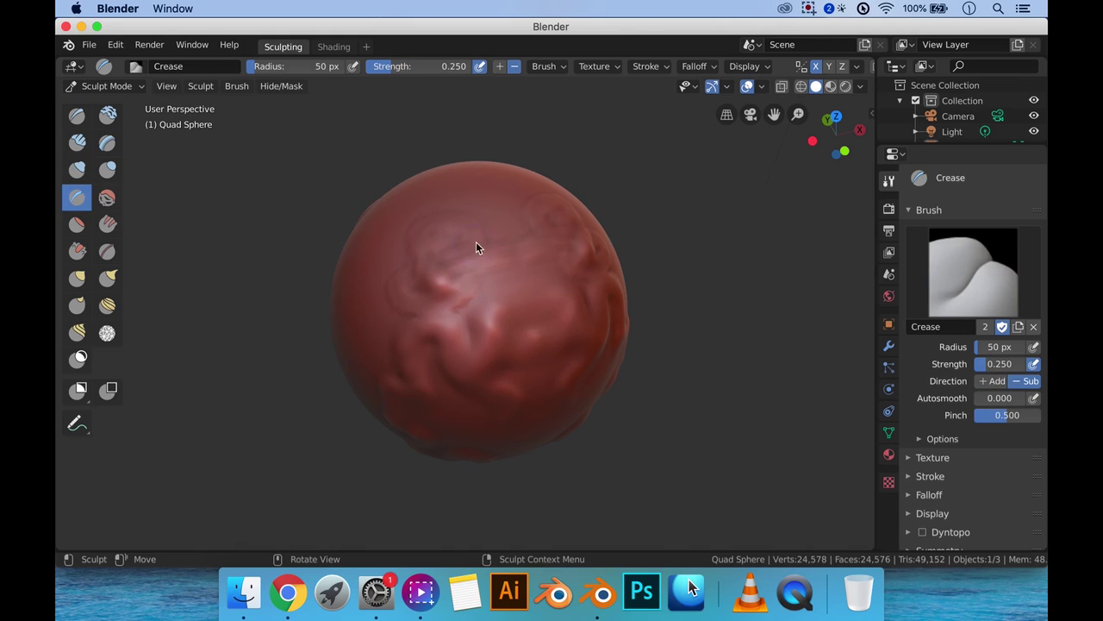
Step: Carve creases into the sphere with the Crease brush at 50 px radius and 0.250 strength, including a wide mouth-like curve
{"action": "middle_click_drag", "start_coordinate": [476, 241], "coordinate": [470, 261]}
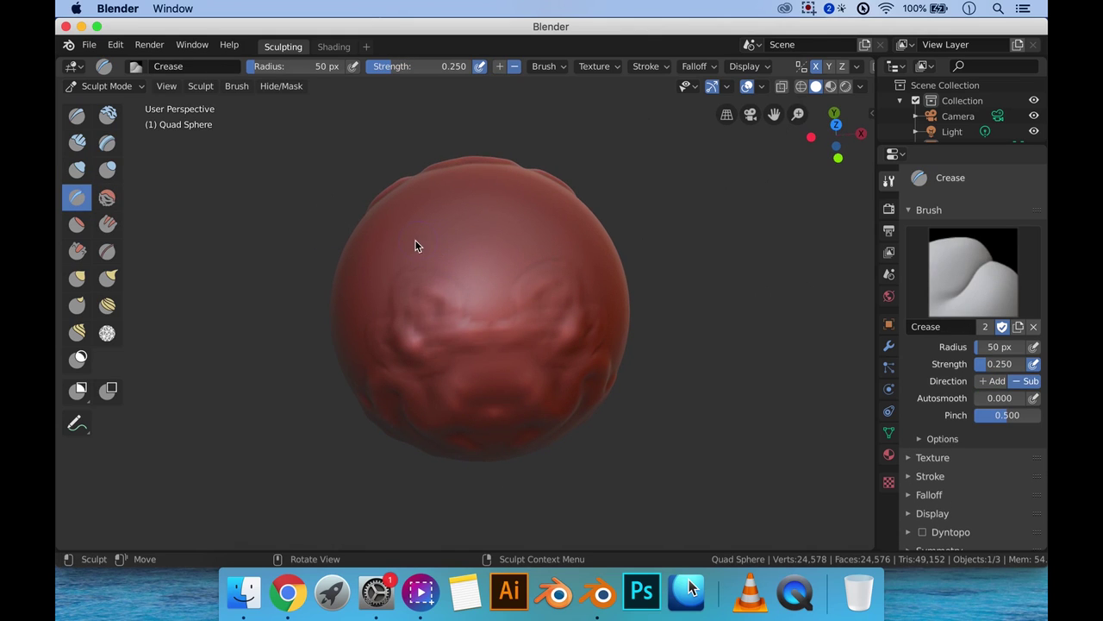
{"action": "left_click_drag", "start_coordinate": [415, 245], "coordinate": [457, 250]}
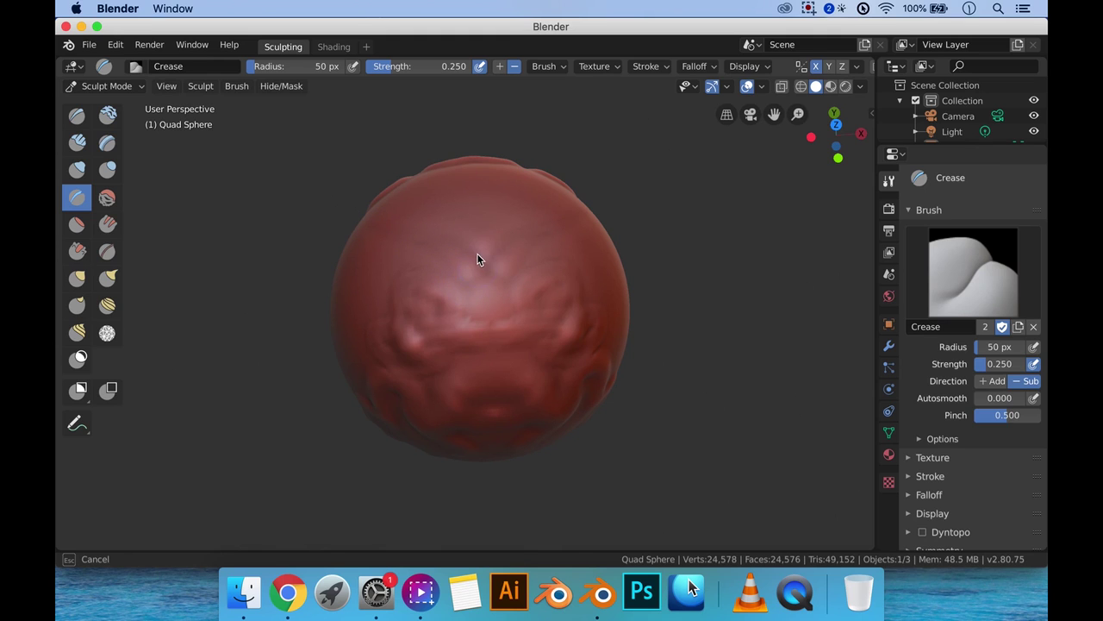
{"action": "left_click_drag", "start_coordinate": [479, 259], "coordinate": [492, 263]}
{"action": "mouse_move", "coordinate": [492, 263]}
{"action": "middle_mouse_down"}
{"action": "mouse_move", "coordinate": [494, 231]}
{"action": "mouse_move", "coordinate": [506, 317]}
{"action": "mouse_move", "coordinate": [444, 318]}
{"action": "mouse_move", "coordinate": [471, 307]}
{"action": "mouse_move", "coordinate": [452, 313]}
{"action": "mouse_move", "coordinate": [461, 337]}
{"action": "mouse_move", "coordinate": [482, 334]}
{"action": "middle_mouse_up"}
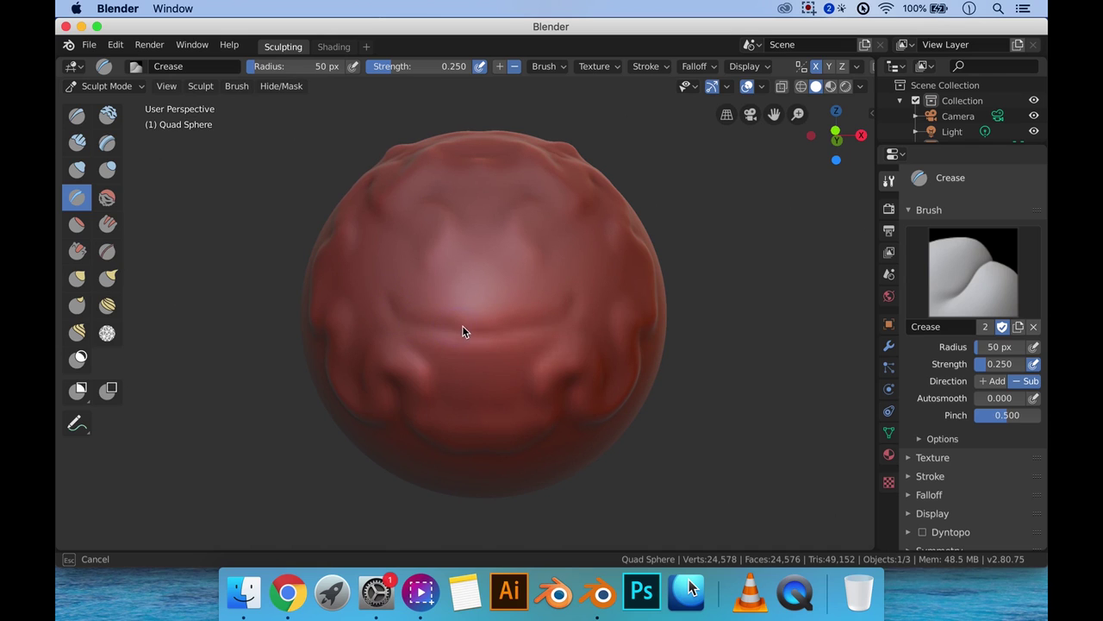
{"action": "middle_click_drag", "start_coordinate": [387, 304], "coordinate": [396, 317]}
Step: Build up the surface along the wide curved crease with the Draw brush and smooth the area above it
{"action": "left_click", "coordinate": [79, 125]}
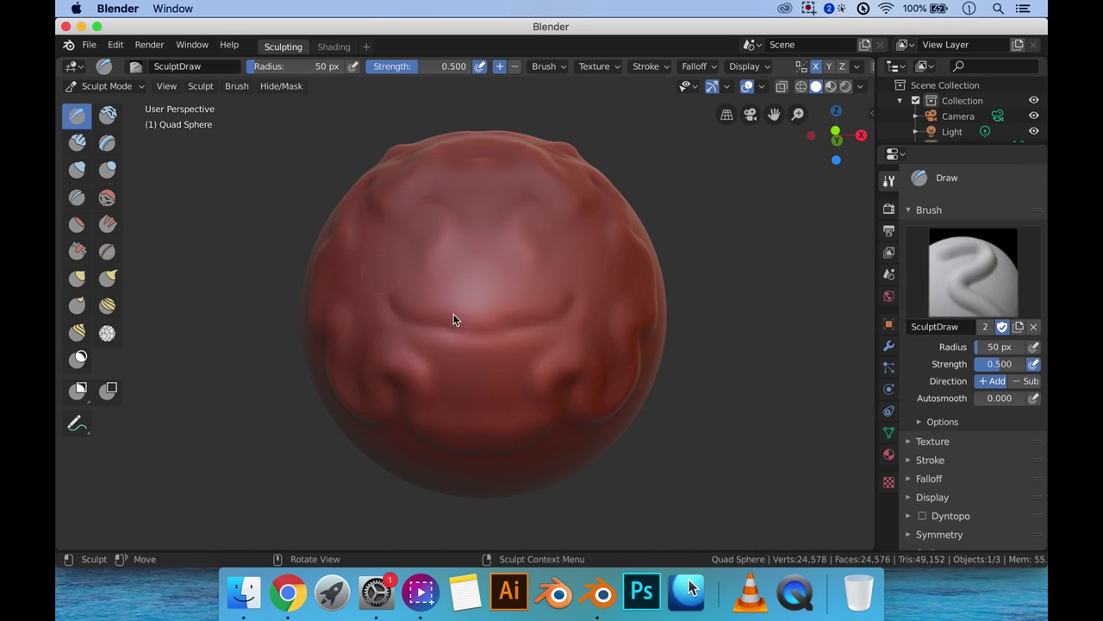
{"action": "mouse_move", "coordinate": [402, 308]}
{"action": "left_mouse_down"}
{"action": "mouse_move", "coordinate": [389, 268]}
{"action": "mouse_move", "coordinate": [416, 312]}
{"action": "mouse_move", "coordinate": [429, 314]}
{"action": "mouse_move", "coordinate": [410, 302]}
{"action": "mouse_move", "coordinate": [456, 318]}
{"action": "left_mouse_up"}
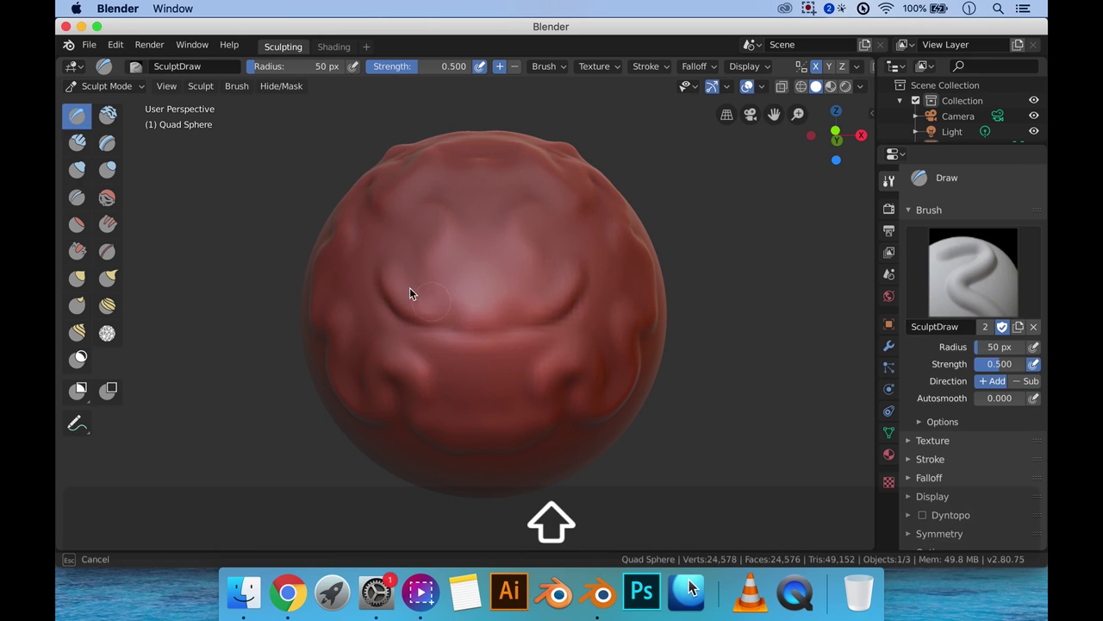
{"action": "left_click_drag", "start_coordinate": [410, 291], "coordinate": [448, 293], "text": "shift"}
{"action": "mouse_move", "coordinate": [448, 294]}
{"action": "middle_mouse_down"}
{"action": "mouse_move", "coordinate": [500, 303]}
{"action": "mouse_move", "coordinate": [506, 348]}
{"action": "middle_mouse_up"}
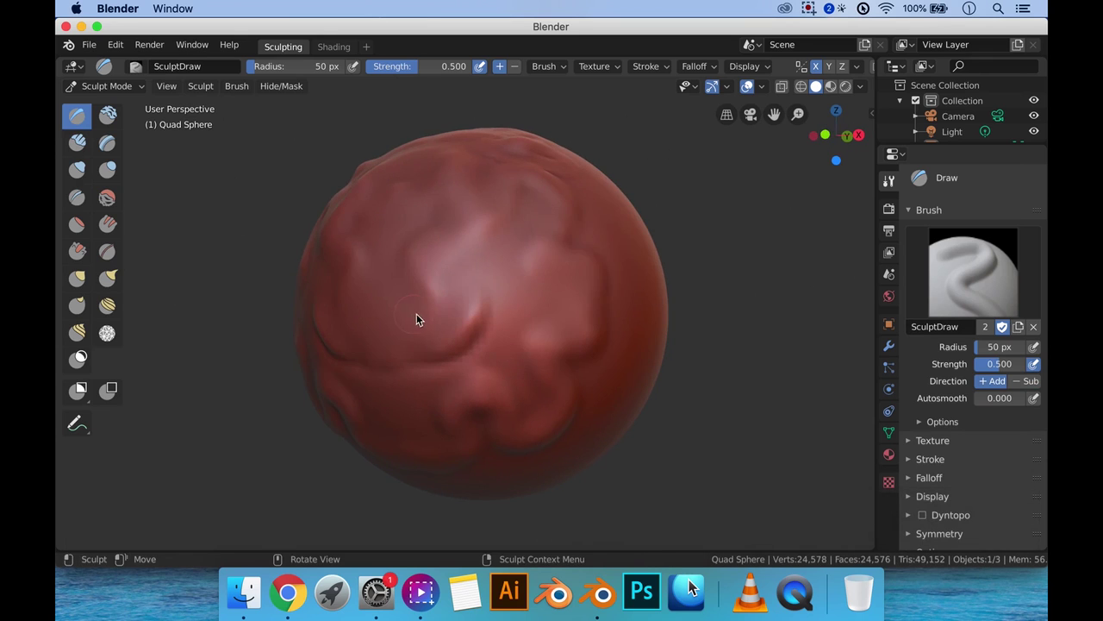
Step: Build up the surface above the mouth-like crease with short strokes of the Clay brush
{"action": "middle_click_drag", "start_coordinate": [416, 320], "coordinate": [370, 310]}
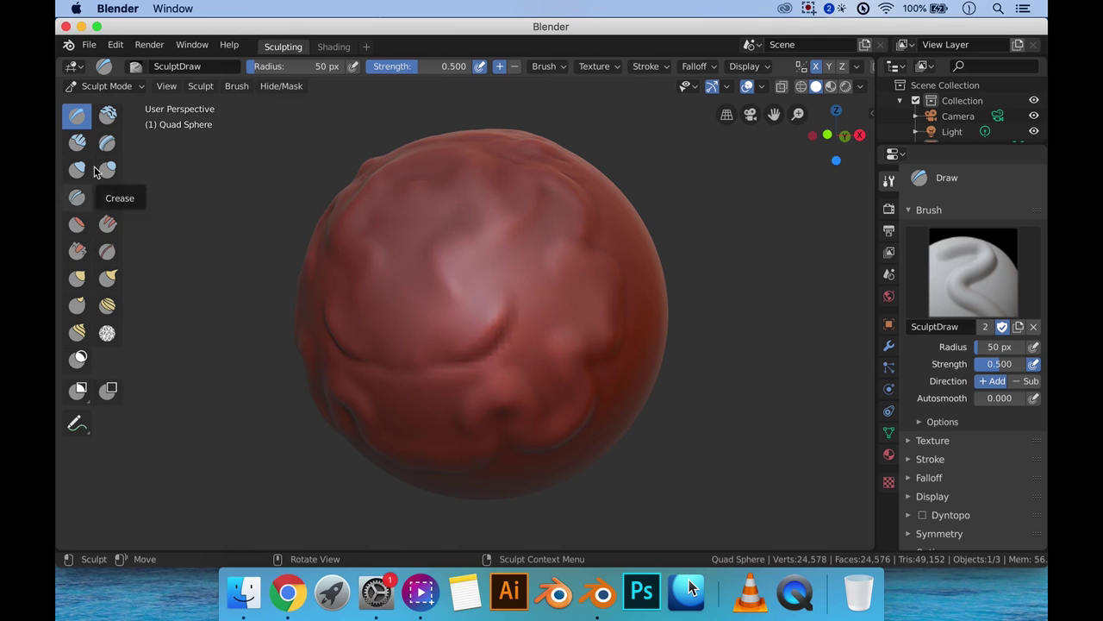
{"action": "left_click", "coordinate": [107, 117]}
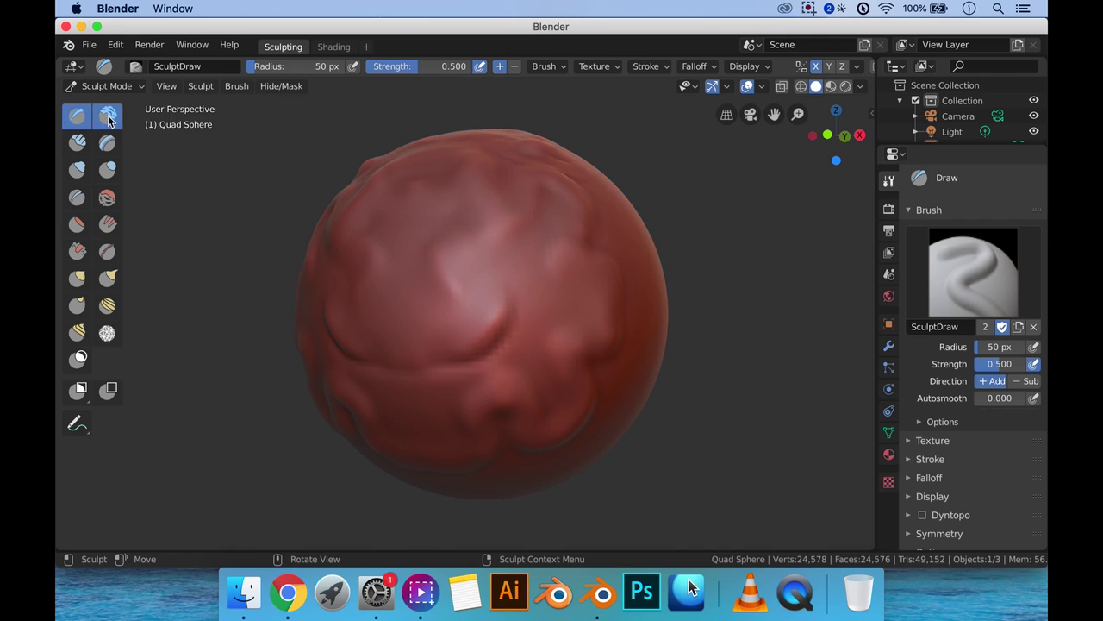
{"action": "middle_click_drag", "start_coordinate": [422, 286], "coordinate": [442, 297]}
{"action": "mouse_move", "coordinate": [442, 298]}
{"action": "left_mouse_down"}
{"action": "mouse_move", "coordinate": [485, 295]}
{"action": "mouse_move", "coordinate": [446, 295]}
{"action": "left_mouse_up"}
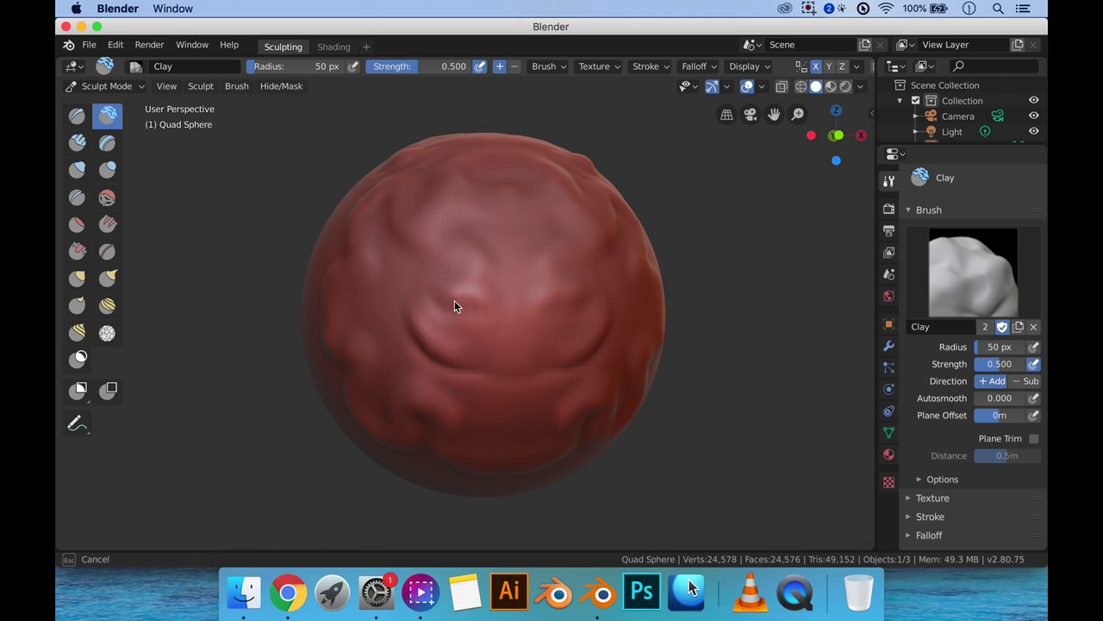
{"action": "left_click_drag", "start_coordinate": [455, 276], "coordinate": [465, 281]}
{"action": "mouse_move", "coordinate": [497, 293]}
{"action": "middle_mouse_down"}
{"action": "mouse_move", "coordinate": [640, 320]}
{"action": "mouse_move", "coordinate": [534, 284]}
{"action": "mouse_move", "coordinate": [542, 307]}
{"action": "middle_mouse_up"}
Step: Raise two stacked bands across the sphere's front with the Layer brush and smooth them into one wide ledge
{"action": "left_click", "coordinate": [106, 144]}
{"action": "mouse_move", "coordinate": [421, 283]}
{"action": "left_mouse_down"}
{"action": "mouse_move", "coordinate": [534, 293]}
{"action": "mouse_move", "coordinate": [514, 300]}
{"action": "left_mouse_up"}
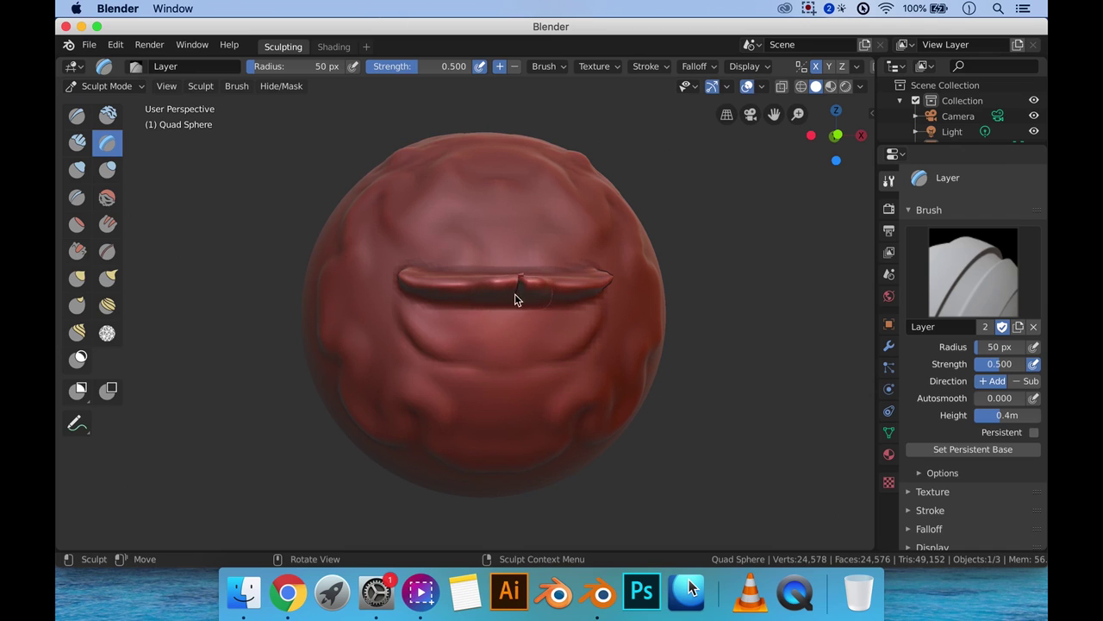
{"action": "key", "text": "super+z"}
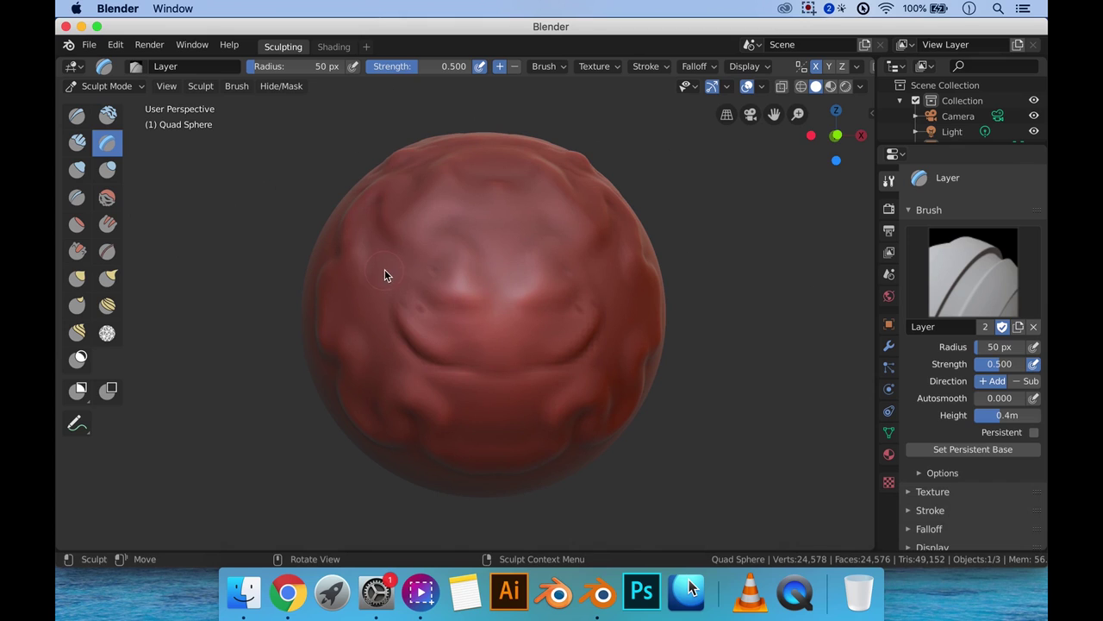
{"action": "mouse_move", "coordinate": [384, 272]}
{"action": "left_mouse_down"}
{"action": "mouse_move", "coordinate": [416, 291]}
{"action": "mouse_move", "coordinate": [503, 303]}
{"action": "mouse_move", "coordinate": [488, 318]}
{"action": "left_mouse_up"}
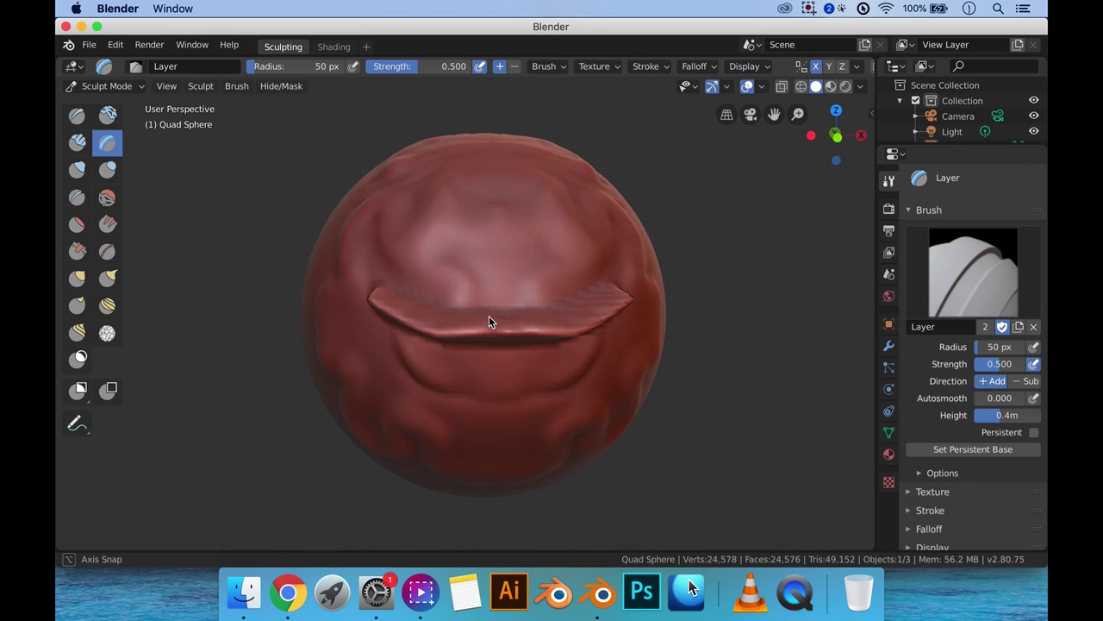
{"action": "left_click_drag", "start_coordinate": [387, 276], "coordinate": [498, 299]}
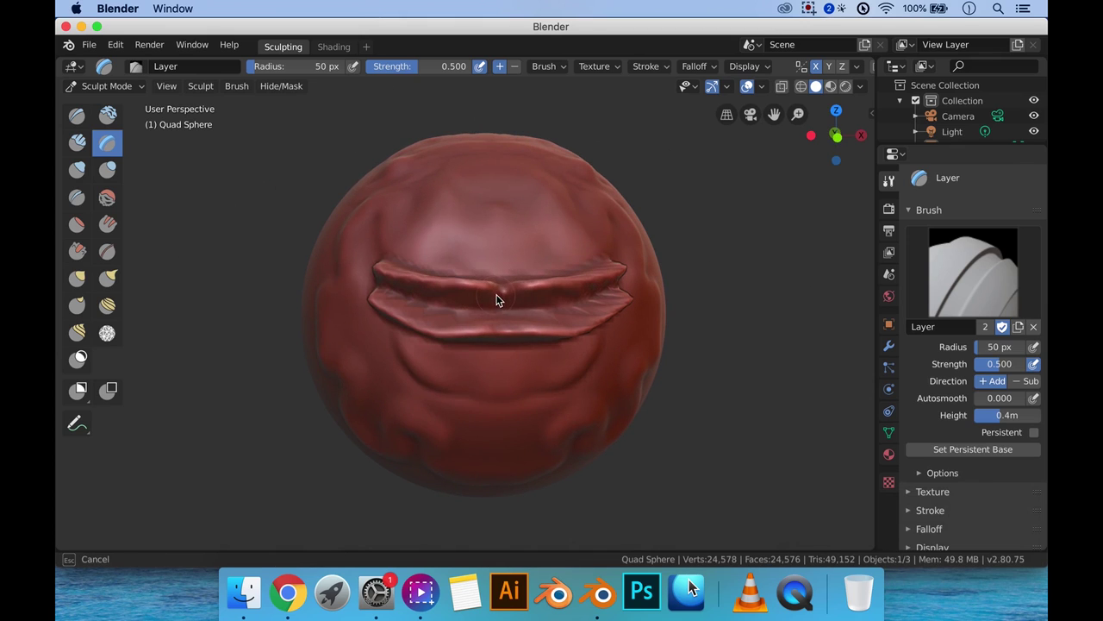
{"action": "mouse_move", "coordinate": [497, 298]}
{"action": "middle_mouse_down"}
{"action": "mouse_move", "coordinate": [509, 277]}
{"action": "mouse_move", "coordinate": [520, 296]}
{"action": "mouse_move", "coordinate": [469, 297]}
{"action": "middle_mouse_up"}
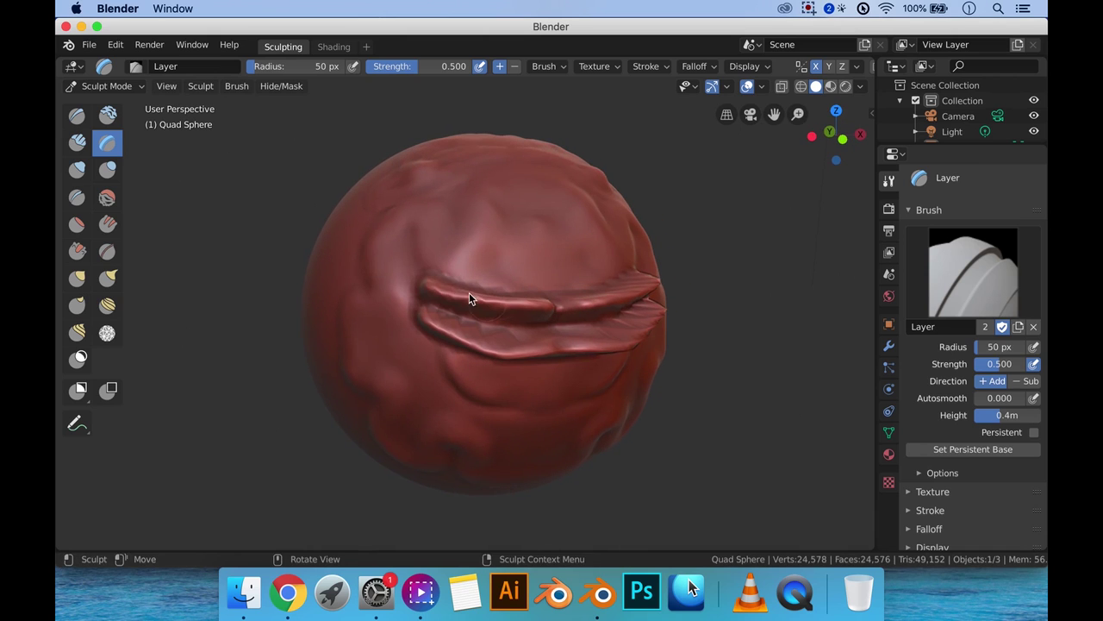
{"action": "mouse_move", "coordinate": [502, 295]}
{"action": "left_mouse_down", "text": "shift"}
{"action": "mouse_move", "coordinate": [444, 290]}
{"action": "mouse_move", "coordinate": [540, 311]}
{"action": "mouse_move", "coordinate": [449, 300]}
{"action": "mouse_move", "coordinate": [497, 338]}
{"action": "mouse_move", "coordinate": [432, 318]}
{"action": "mouse_move", "coordinate": [520, 341]}
{"action": "mouse_move", "coordinate": [465, 323]}
{"action": "mouse_move", "coordinate": [431, 302]}
{"action": "mouse_move", "coordinate": [438, 293]}
{"action": "mouse_move", "coordinate": [422, 317]}
{"action": "mouse_move", "coordinate": [431, 299]}
{"action": "mouse_move", "coordinate": [592, 302]}
{"action": "mouse_move", "coordinate": [489, 313]}
{"action": "mouse_move", "coordinate": [554, 323]}
{"action": "mouse_move", "coordinate": [526, 346]}
{"action": "mouse_move", "coordinate": [607, 350]}
{"action": "mouse_move", "coordinate": [486, 339]}
{"action": "mouse_move", "coordinate": [633, 344]}
{"action": "mouse_move", "coordinate": [560, 342]}
{"action": "left_mouse_up", "text": "shift"}
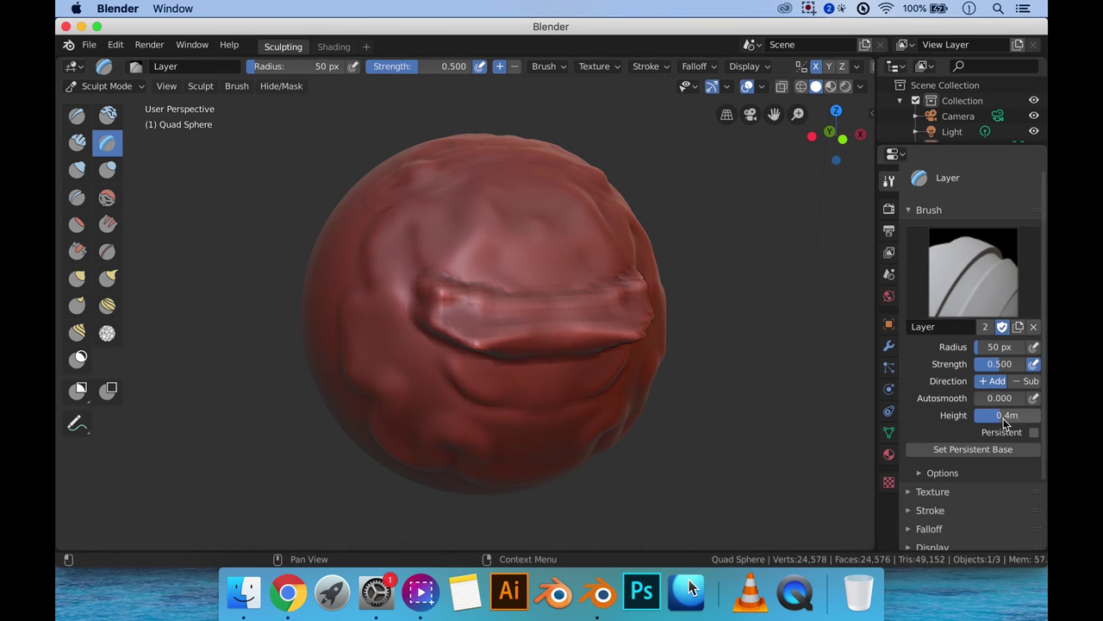
Step: Try Layer strokes at 1 m brush height above the ledge and undo them
{"action": "left_click_drag", "start_coordinate": [1005, 417], "coordinate": [1042, 416]}
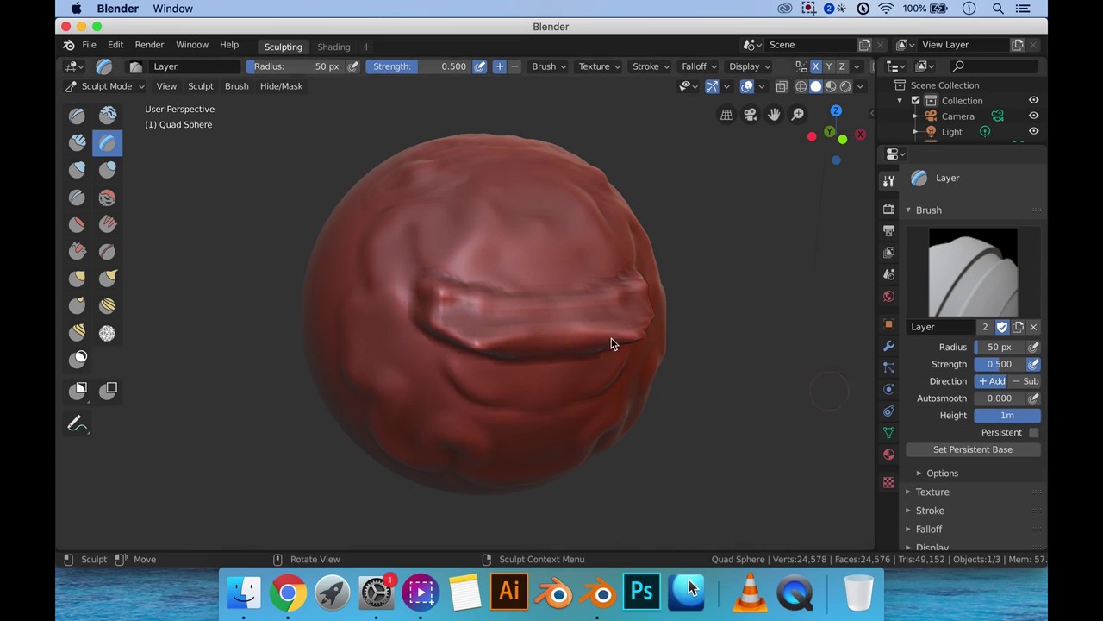
{"action": "mouse_move", "coordinate": [480, 260]}
{"action": "left_mouse_down"}
{"action": "mouse_move", "coordinate": [637, 263]}
{"action": "mouse_move", "coordinate": [434, 247]}
{"action": "mouse_move", "coordinate": [592, 254]}
{"action": "mouse_move", "coordinate": [476, 250]}
{"action": "left_mouse_up"}
{"action": "scroll", "coordinate": [524, 275], "scroll_direction": "down", "scroll_amount": 3}
{"action": "middle_click_drag", "start_coordinate": [525, 274], "coordinate": [519, 306]}
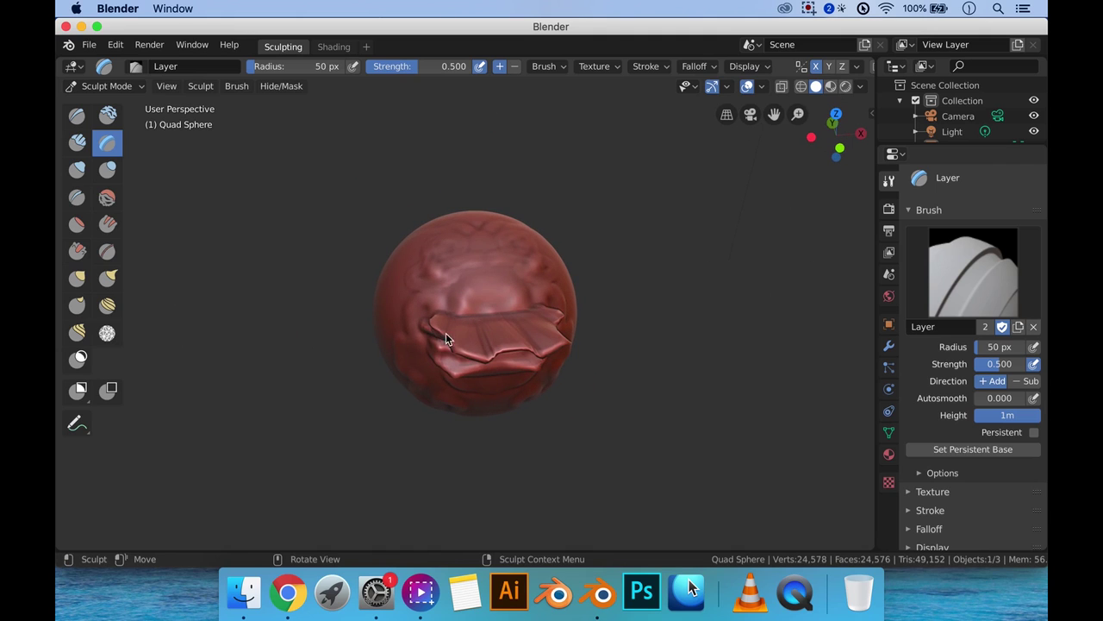
{"action": "middle_click_drag", "start_coordinate": [722, 369], "coordinate": [547, 345]}
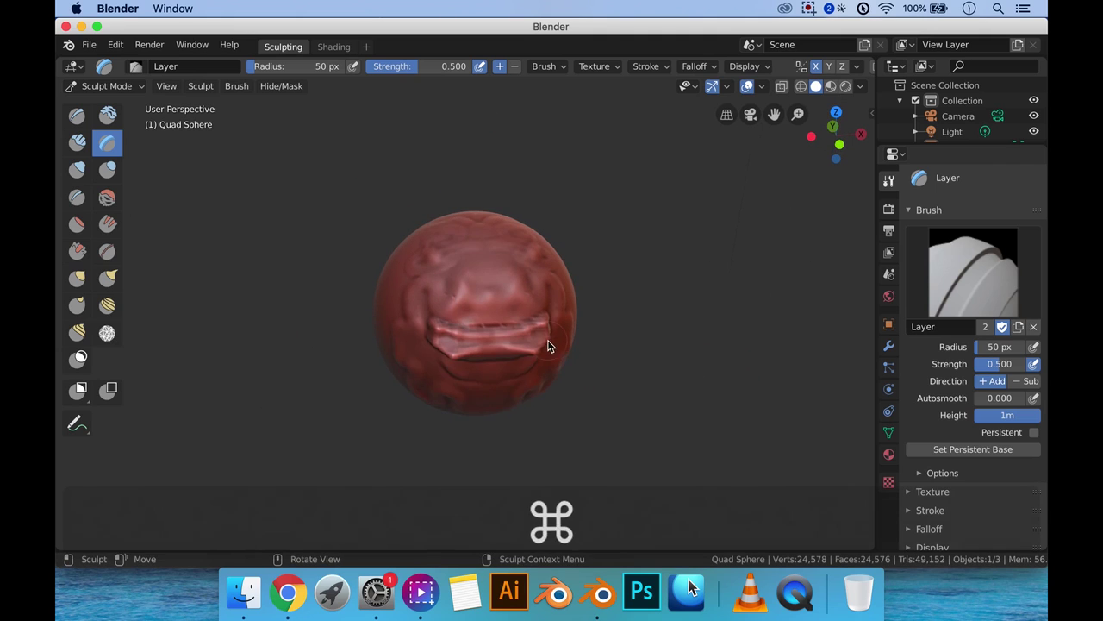
Step: Set the Layer brush's height to 0.4 m
{"action": "scroll", "coordinate": [547, 345], "scroll_direction": "up", "scroll_amount": 2}
{"action": "left_click_drag", "start_coordinate": [1007, 416], "coordinate": [957, 415]}
{"action": "double_click", "coordinate": [1010, 416]}
{"action": "type", "text": "0.4"}
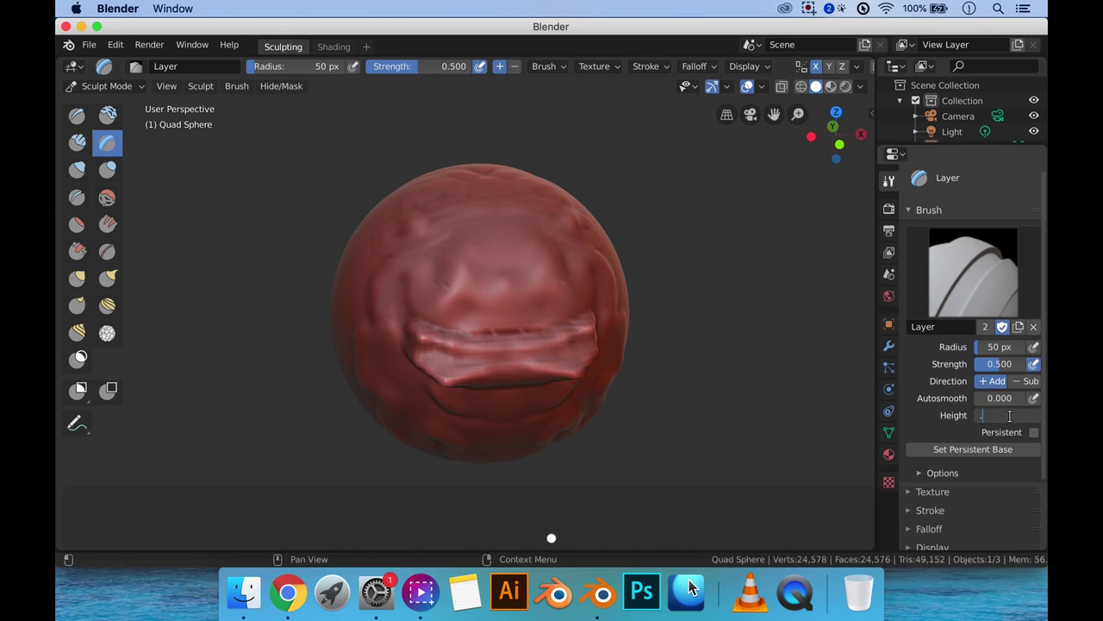
{"action": "key", "text": "Return"}
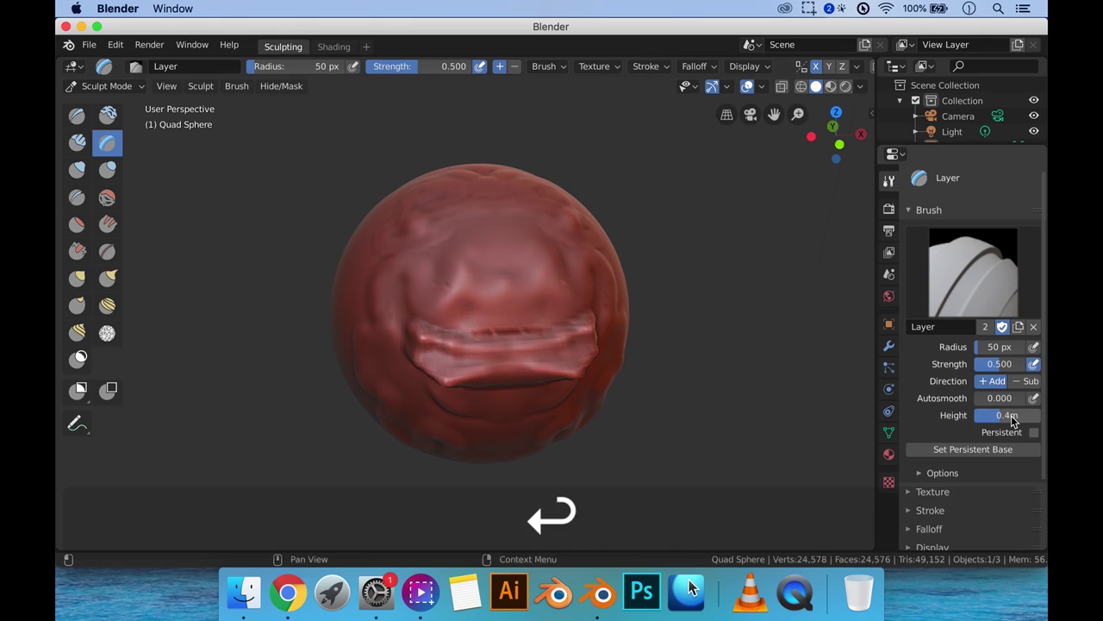
Step: Add lumpy bumps above the ledge with the Blob brush, including one round knob higher on the forehead area
{"action": "left_click", "coordinate": [108, 170]}
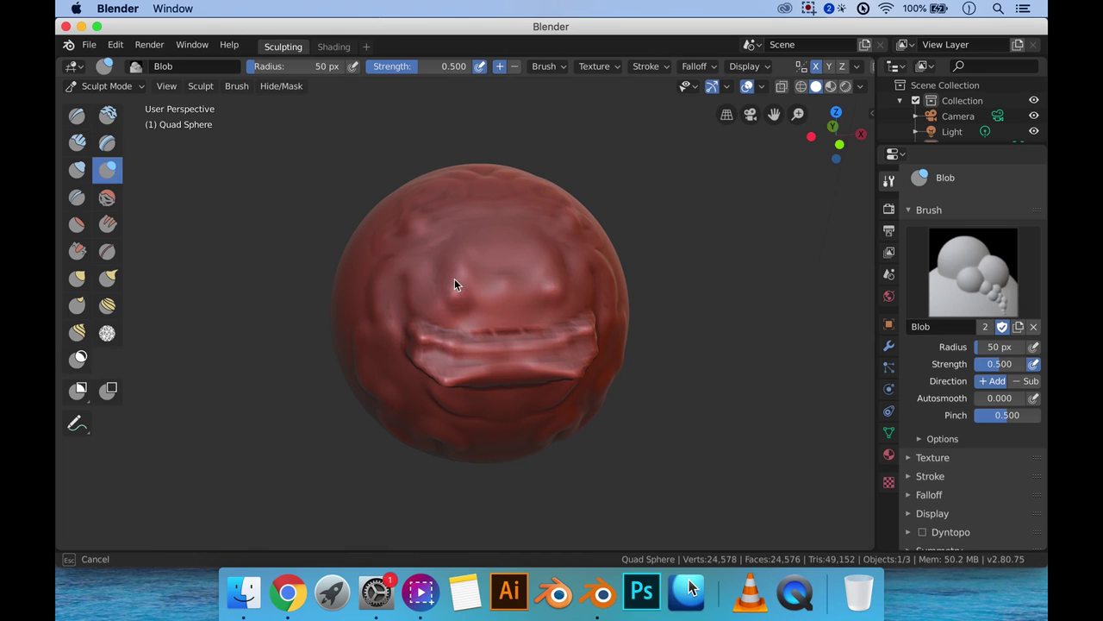
{"action": "mouse_move", "coordinate": [456, 284]}
{"action": "left_mouse_down"}
{"action": "mouse_move", "coordinate": [500, 308]}
{"action": "mouse_move", "coordinate": [403, 272]}
{"action": "mouse_move", "coordinate": [443, 231]}
{"action": "mouse_move", "coordinate": [465, 232]}
{"action": "mouse_move", "coordinate": [495, 287]}
{"action": "left_mouse_up"}
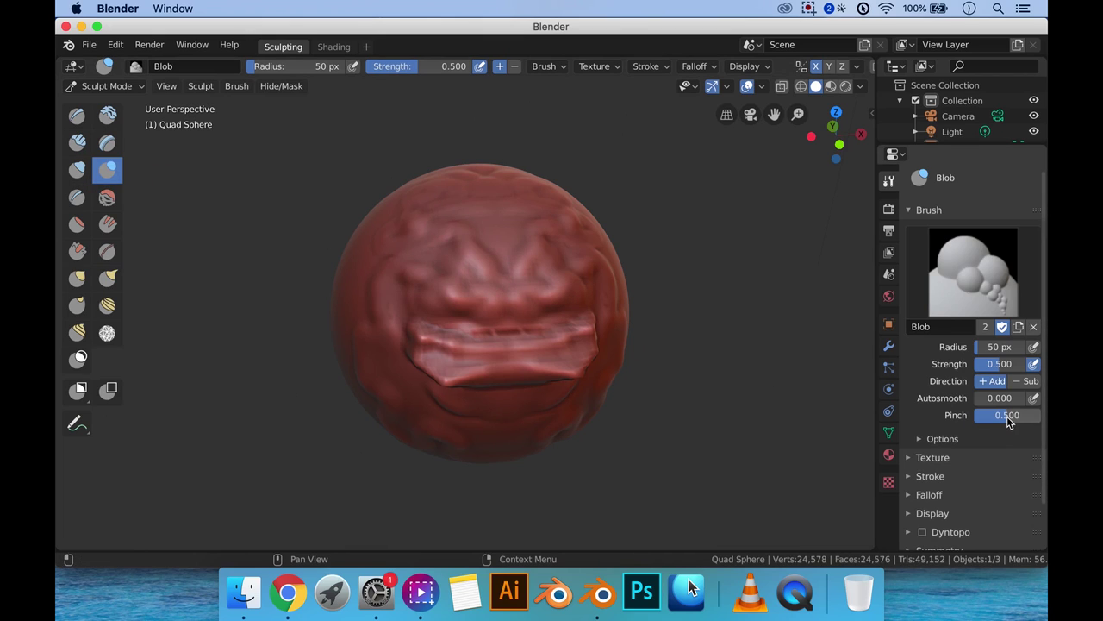
{"action": "scroll", "coordinate": [506, 273], "scroll_direction": "up", "scroll_amount": 3}
{"action": "middle_click_drag", "start_coordinate": [490, 310], "coordinate": [509, 303]}
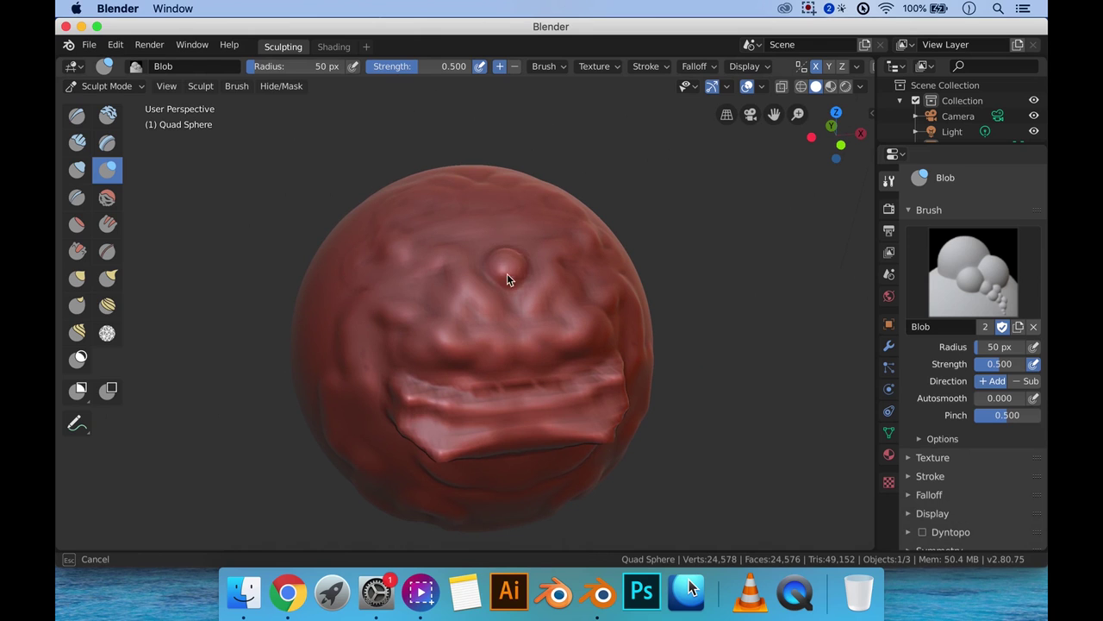
{"action": "middle_click_drag", "start_coordinate": [521, 298], "coordinate": [578, 318]}
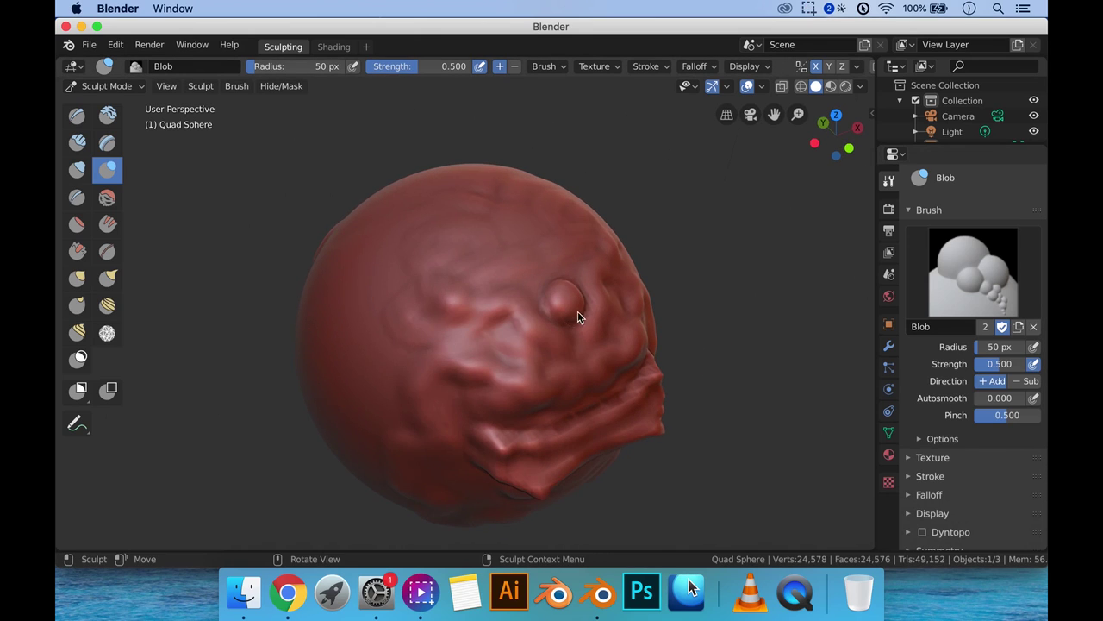
Step: Set the Blob brush's pinch to 1 and add a small bump on the sphere's smooth side
{"action": "left_click", "coordinate": [1007, 416]}
{"action": "type", "text": "1"}
{"action": "key", "text": "Return"}
{"action": "mouse_move", "coordinate": [465, 338]}
{"action": "middle_mouse_down"}
{"action": "mouse_move", "coordinate": [478, 345]}
{"action": "mouse_move", "coordinate": [436, 324]}
{"action": "middle_mouse_up"}
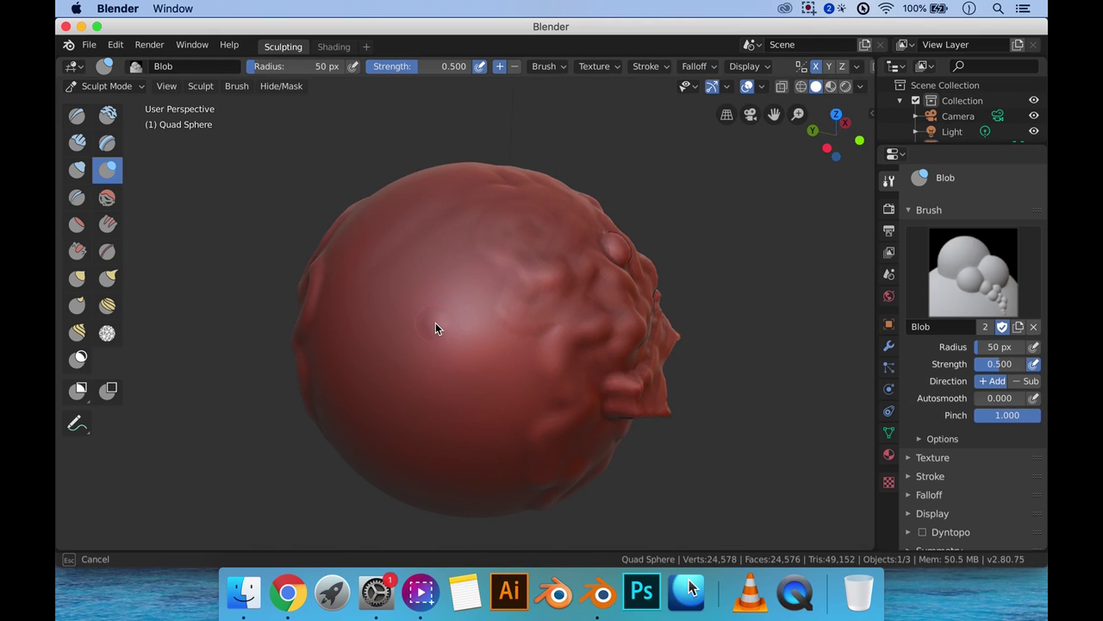
{"action": "left_click", "coordinate": [446, 325]}
Step: Set the Blob brush's strength to 1 and add a larger bump beside the small one on the sphere's side
{"action": "left_click", "coordinate": [1000, 364]}
{"action": "type", "text": "1"}
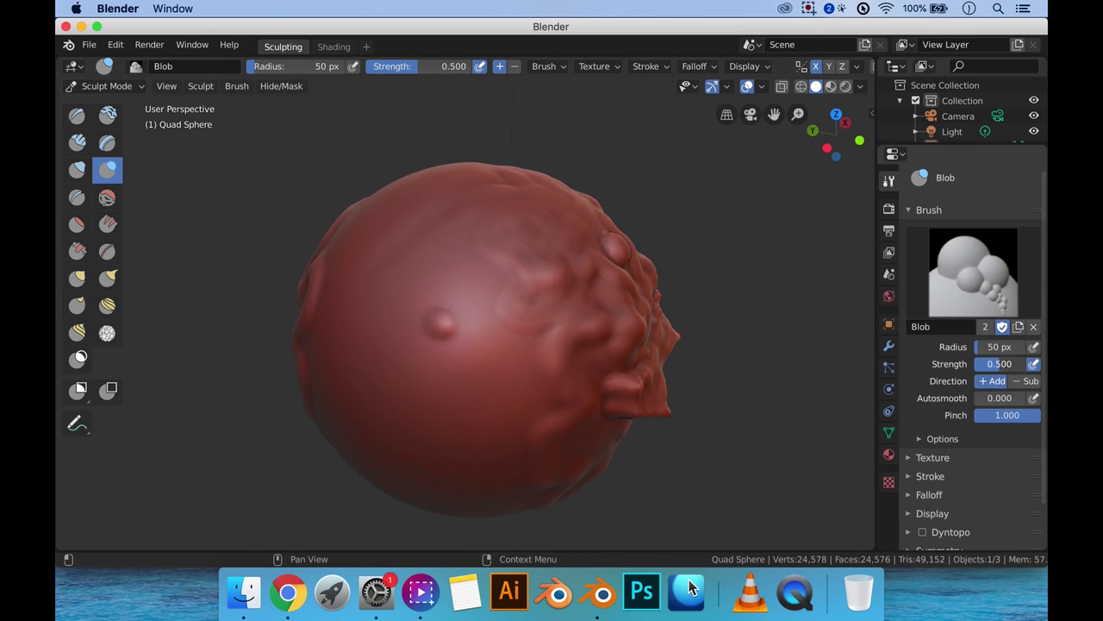
{"action": "key", "text": "Return"}
{"action": "left_click_drag", "start_coordinate": [459, 370], "coordinate": [456, 345]}
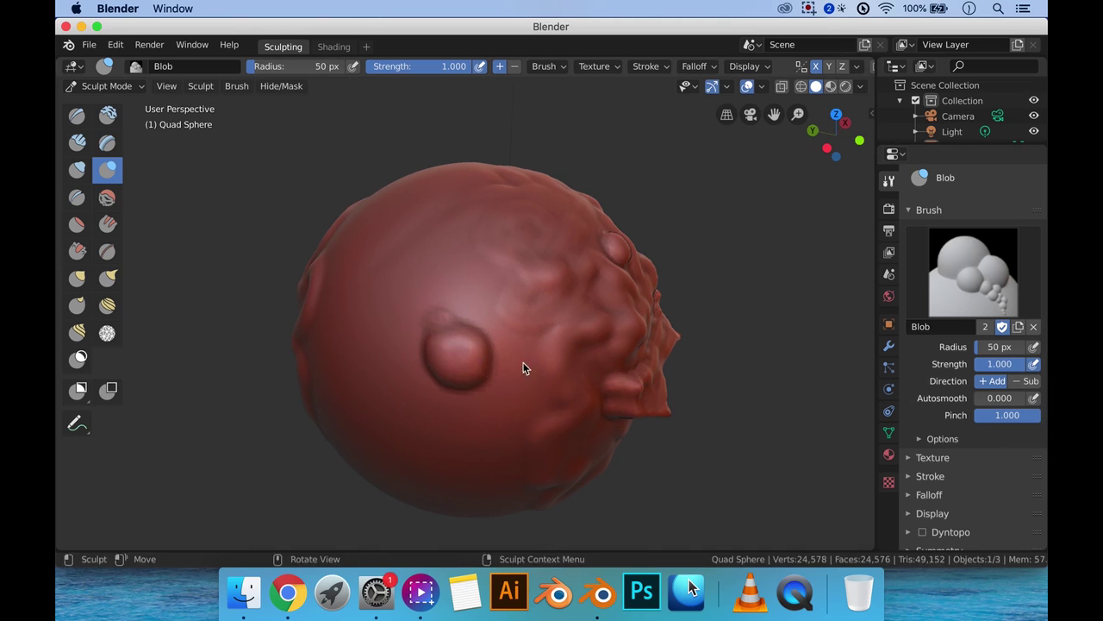
Step: Add more round blobs over the sphere's top and upper sides at full strength
{"action": "middle_click_drag", "start_coordinate": [522, 364], "coordinate": [439, 342]}
{"action": "left_click_drag", "start_coordinate": [517, 312], "coordinate": [517, 312]}
{"action": "mouse_move", "coordinate": [517, 312]}
{"action": "middle_mouse_down"}
{"action": "mouse_move", "coordinate": [556, 322]}
{"action": "mouse_move", "coordinate": [483, 297]}
{"action": "middle_mouse_up"}
{"action": "mouse_move", "coordinate": [448, 286]}
{"action": "left_mouse_down"}
{"action": "mouse_move", "coordinate": [426, 274]}
{"action": "mouse_move", "coordinate": [412, 285]}
{"action": "mouse_move", "coordinate": [422, 293]}
{"action": "left_mouse_up"}
{"action": "mouse_move", "coordinate": [461, 305]}
{"action": "middle_mouse_down"}
{"action": "mouse_move", "coordinate": [499, 263]}
{"action": "mouse_move", "coordinate": [524, 291]}
{"action": "mouse_move", "coordinate": [515, 332]}
{"action": "middle_mouse_up"}
{"action": "scroll", "coordinate": [436, 327], "scroll_direction": "up", "scroll_amount": 3}
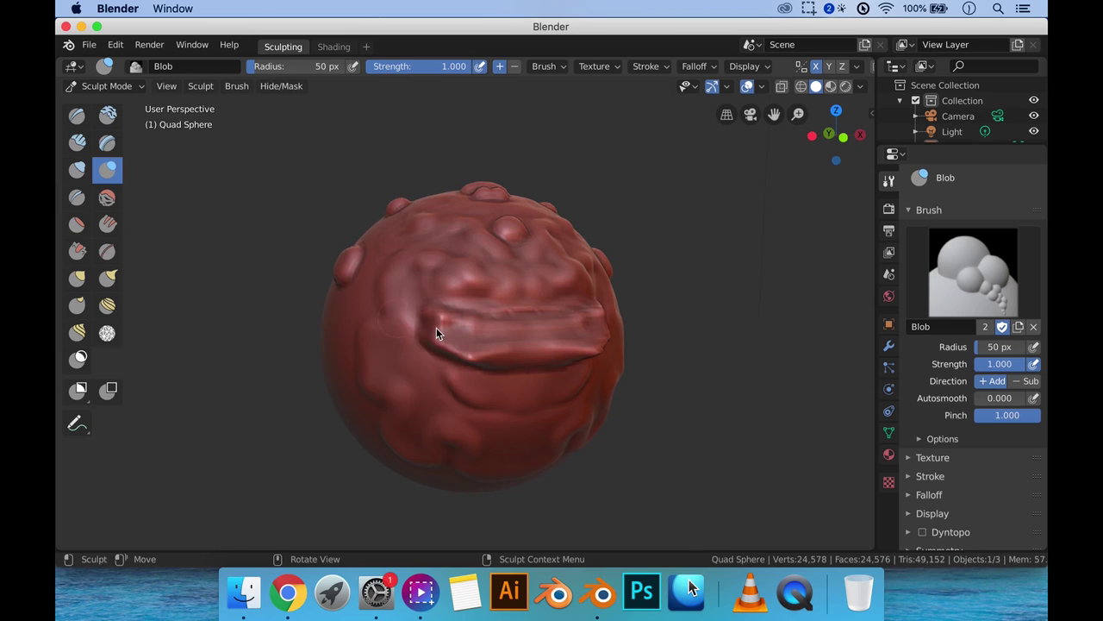
Step: Smooth the raised ledge and the bumps above it, including the forehead knob, with the Smooth brush
{"action": "left_click", "coordinate": [107, 200]}
{"action": "mouse_move", "coordinate": [526, 340]}
{"action": "left_mouse_down"}
{"action": "mouse_move", "coordinate": [425, 315]}
{"action": "mouse_move", "coordinate": [458, 305]}
{"action": "mouse_move", "coordinate": [403, 311]}
{"action": "left_mouse_up"}
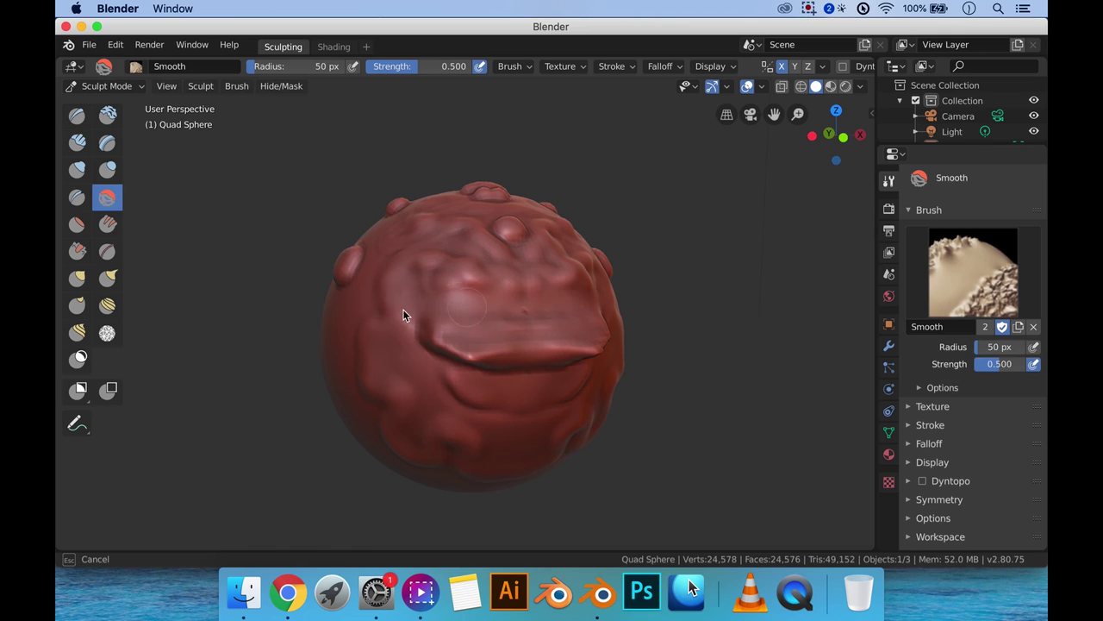
{"action": "left_click_drag", "start_coordinate": [503, 266], "coordinate": [473, 244]}
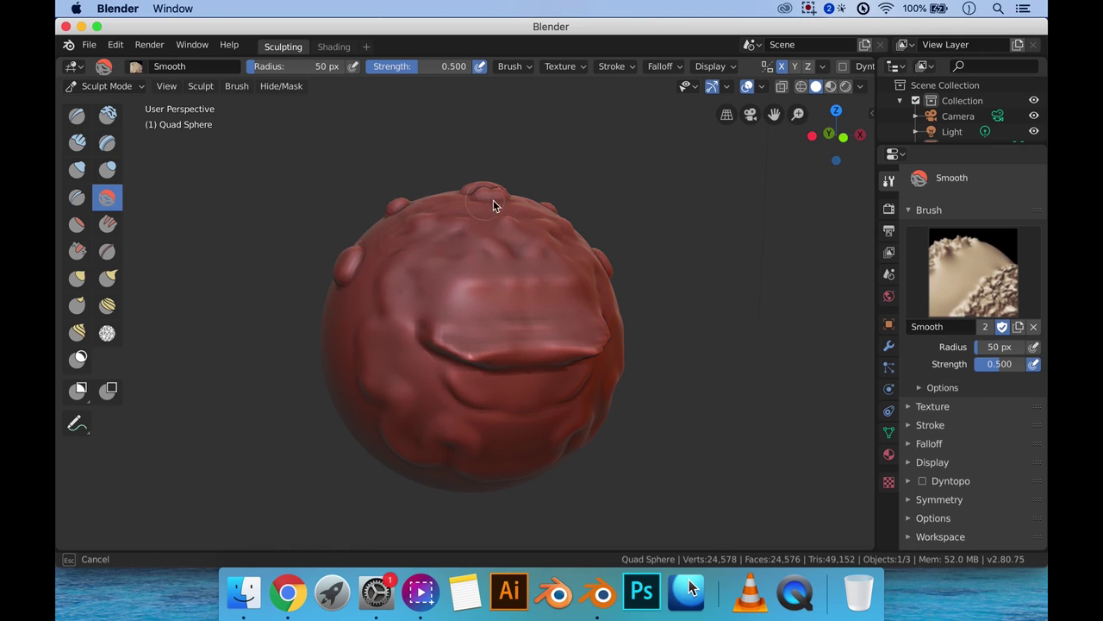
{"action": "left_click_drag", "start_coordinate": [493, 205], "coordinate": [497, 207]}
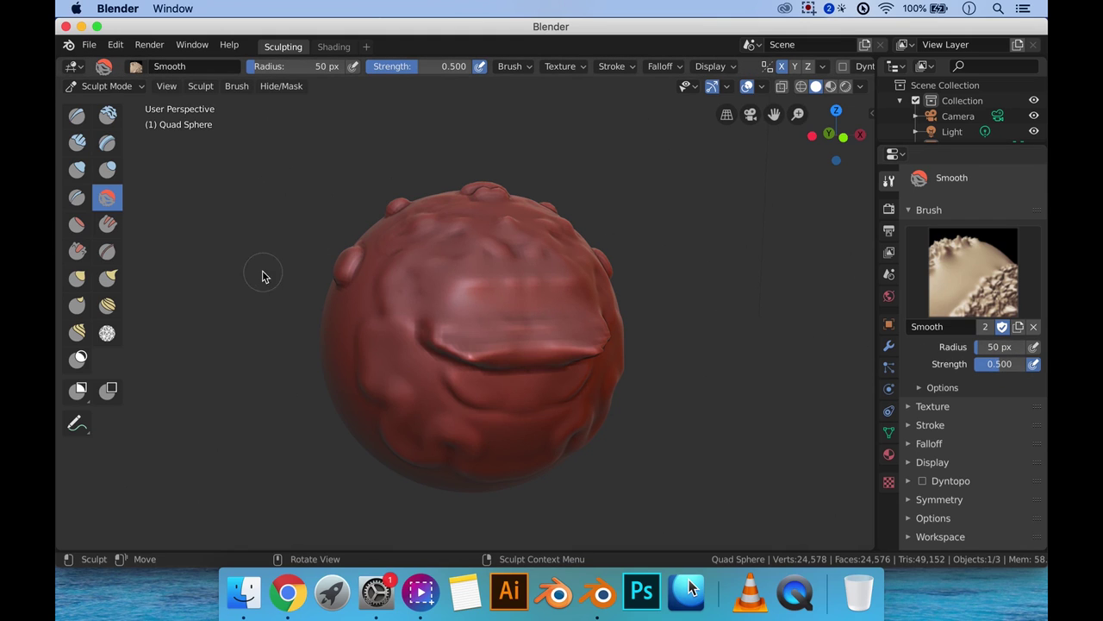
Step: Flatten the ledge and its lower edge across the sphere's front with the Flatten brush at 50 px radius
{"action": "left_click", "coordinate": [76, 225]}
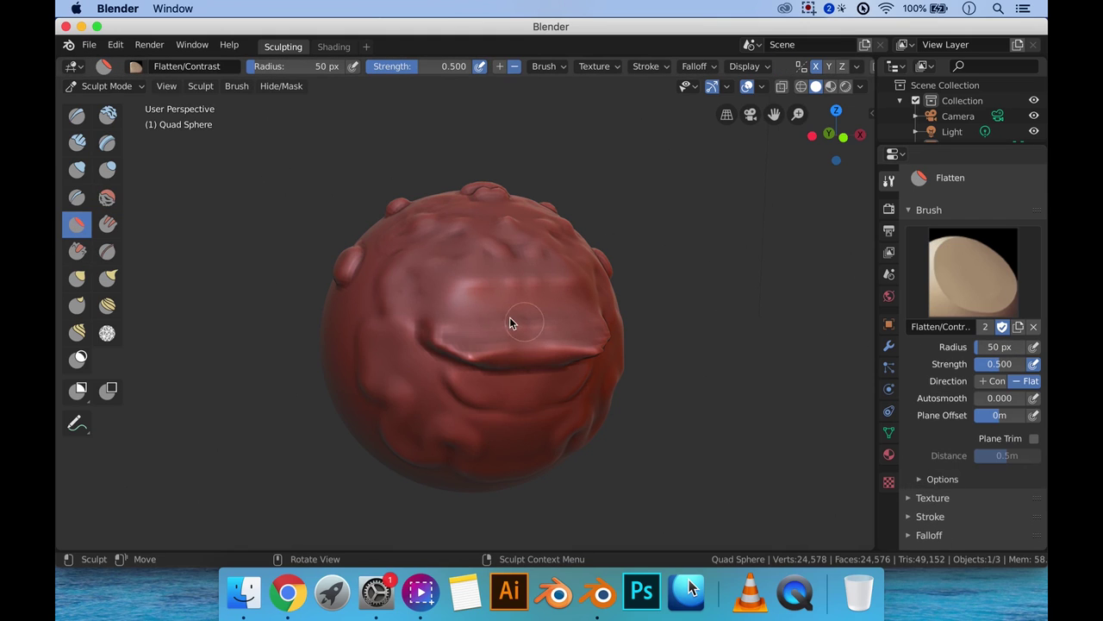
{"action": "mouse_move", "coordinate": [471, 305]}
{"action": "left_mouse_down"}
{"action": "mouse_move", "coordinate": [564, 301]}
{"action": "mouse_move", "coordinate": [431, 285]}
{"action": "mouse_move", "coordinate": [588, 280]}
{"action": "mouse_move", "coordinate": [520, 280]}
{"action": "mouse_move", "coordinate": [585, 342]}
{"action": "mouse_move", "coordinate": [426, 344]}
{"action": "mouse_move", "coordinate": [575, 351]}
{"action": "mouse_move", "coordinate": [456, 355]}
{"action": "mouse_move", "coordinate": [494, 391]}
{"action": "mouse_move", "coordinate": [521, 385]}
{"action": "left_mouse_up"}
{"action": "mouse_move", "coordinate": [520, 386]}
{"action": "middle_mouse_down", "text": "shift"}
{"action": "mouse_move", "coordinate": [542, 341]}
{"action": "mouse_move", "coordinate": [494, 313]}
{"action": "middle_mouse_up", "text": "shift"}
{"action": "mouse_move", "coordinate": [494, 313]}
{"action": "left_mouse_down"}
{"action": "mouse_move", "coordinate": [454, 315]}
{"action": "mouse_move", "coordinate": [510, 310]}
{"action": "mouse_move", "coordinate": [438, 333]}
{"action": "mouse_move", "coordinate": [521, 320]}
{"action": "mouse_move", "coordinate": [426, 329]}
{"action": "mouse_move", "coordinate": [534, 300]}
{"action": "mouse_move", "coordinate": [438, 301]}
{"action": "mouse_move", "coordinate": [537, 292]}
{"action": "mouse_move", "coordinate": [477, 305]}
{"action": "left_mouse_up"}
{"action": "scroll", "coordinate": [478, 319], "scroll_direction": "up", "scroll_amount": 3}
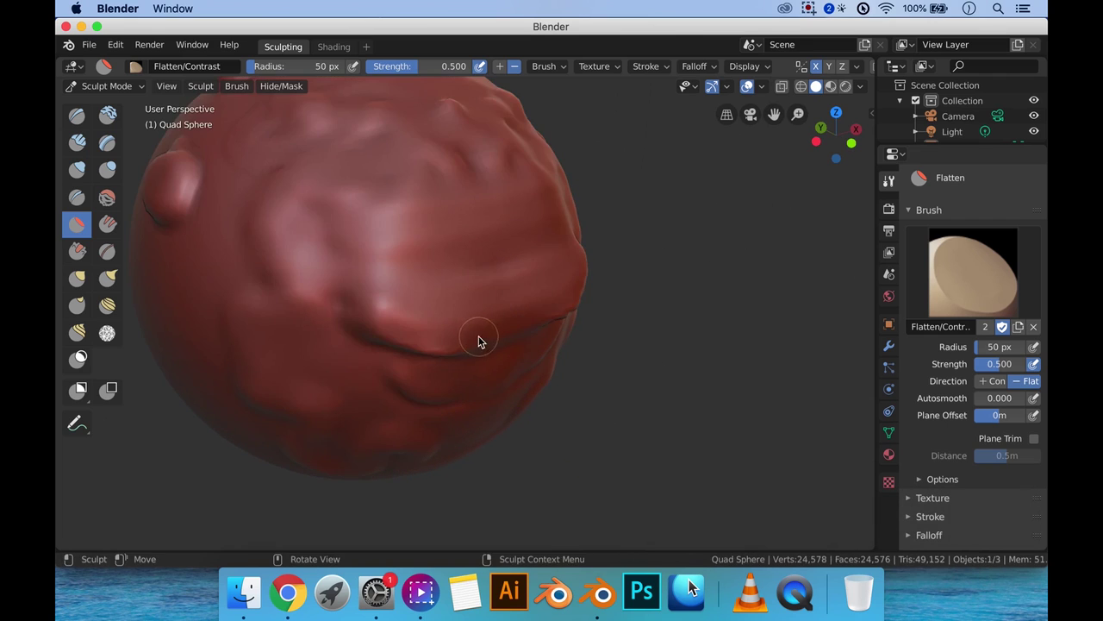
{"action": "middle_click_drag", "start_coordinate": [480, 340], "coordinate": [359, 321]}
{"action": "mouse_move", "coordinate": [361, 320]}
{"action": "left_mouse_down"}
{"action": "mouse_move", "coordinate": [423, 308]}
{"action": "mouse_move", "coordinate": [379, 312]}
{"action": "left_mouse_up"}
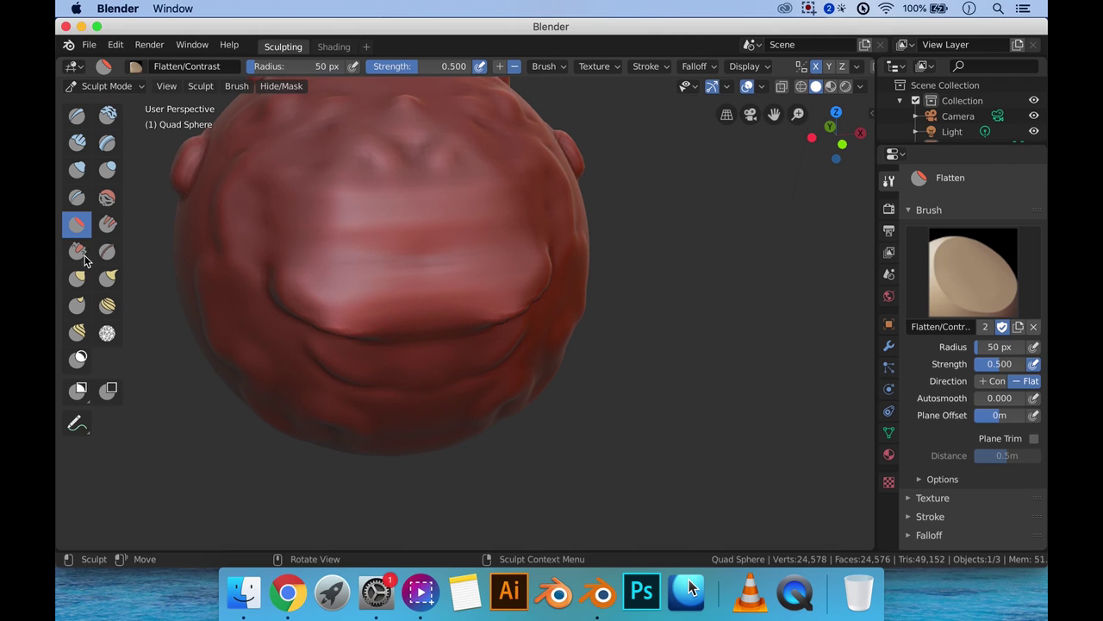
Step: Scrape the high areas of the front ledge with the Scrape brush at 50 px radius
{"action": "left_click", "coordinate": [77, 252]}
{"action": "mouse_move", "coordinate": [266, 281]}
{"action": "middle_mouse_down"}
{"action": "mouse_move", "coordinate": [384, 278]}
{"action": "mouse_move", "coordinate": [405, 288]}
{"action": "mouse_move", "coordinate": [453, 204]}
{"action": "mouse_move", "coordinate": [475, 305]}
{"action": "mouse_move", "coordinate": [416, 304]}
{"action": "middle_mouse_up"}
{"action": "mouse_move", "coordinate": [416, 303]}
{"action": "left_mouse_down"}
{"action": "mouse_move", "coordinate": [422, 291]}
{"action": "mouse_move", "coordinate": [347, 284]}
{"action": "mouse_move", "coordinate": [398, 287]}
{"action": "left_mouse_up"}
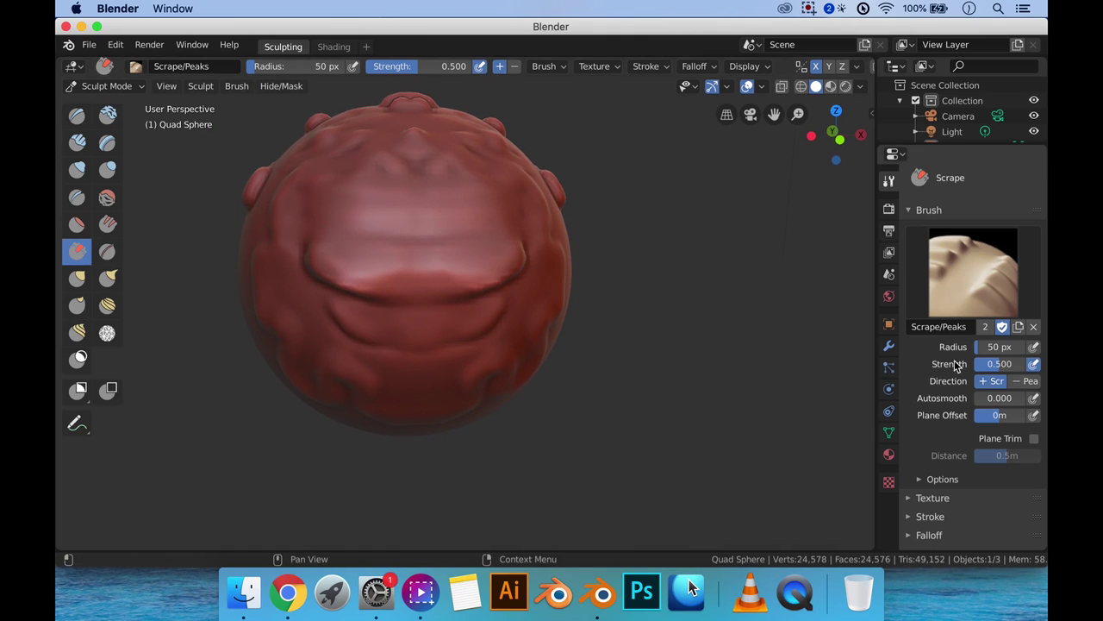
Step: Enlarge the Scrape brush's radius to 358 px and scrape away the middle of the ledge and crease
{"action": "left_click_drag", "start_coordinate": [991, 355], "coordinate": [1069, 355]}
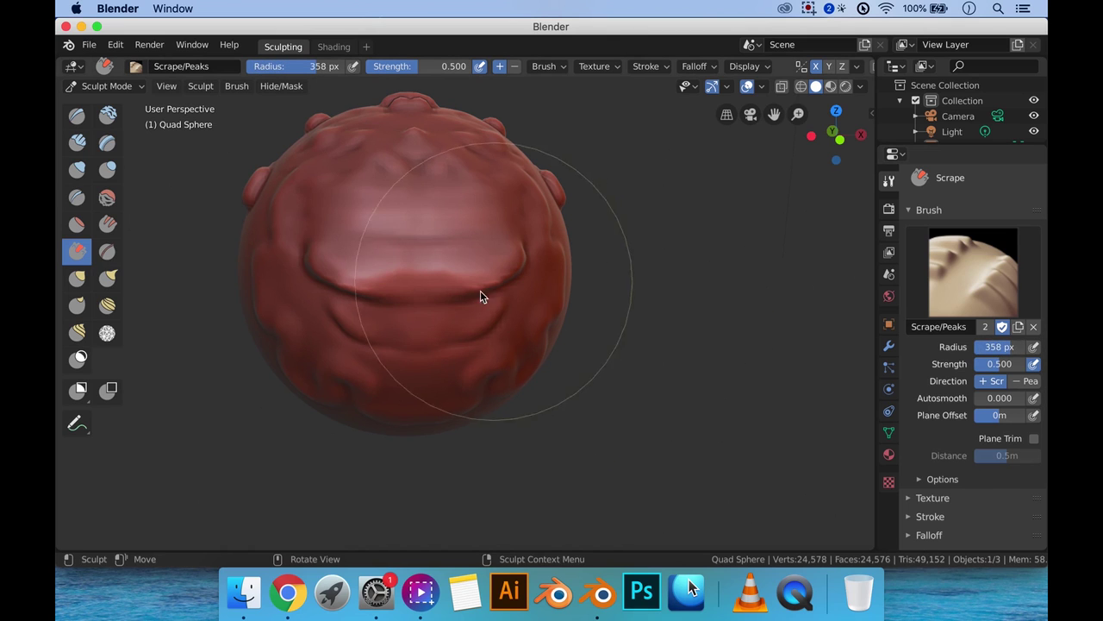
{"action": "mouse_move", "coordinate": [480, 290]}
{"action": "left_mouse_down"}
{"action": "mouse_move", "coordinate": [420, 301]}
{"action": "mouse_move", "coordinate": [423, 184]}
{"action": "mouse_move", "coordinate": [429, 328]}
{"action": "mouse_move", "coordinate": [399, 178]}
{"action": "mouse_move", "coordinate": [409, 294]}
{"action": "left_mouse_up"}
{"action": "middle_click_drag", "start_coordinate": [408, 277], "coordinate": [373, 195]}
{"action": "mouse_move", "coordinate": [372, 195]}
{"action": "left_mouse_down"}
{"action": "mouse_move", "coordinate": [394, 336]}
{"action": "mouse_move", "coordinate": [379, 259]}
{"action": "left_mouse_up"}
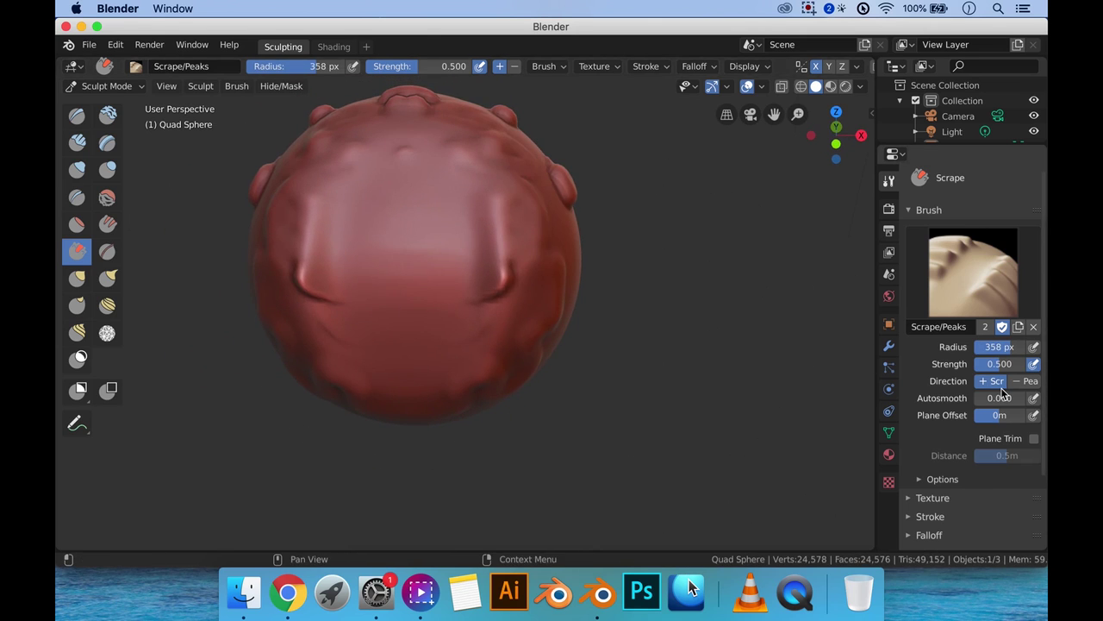
{"action": "middle_click_drag", "start_coordinate": [664, 345], "coordinate": [526, 285]}
{"action": "mouse_move", "coordinate": [526, 286]}
{"action": "left_mouse_down"}
{"action": "mouse_move", "coordinate": [443, 253]}
{"action": "mouse_move", "coordinate": [419, 266]}
{"action": "left_mouse_up"}
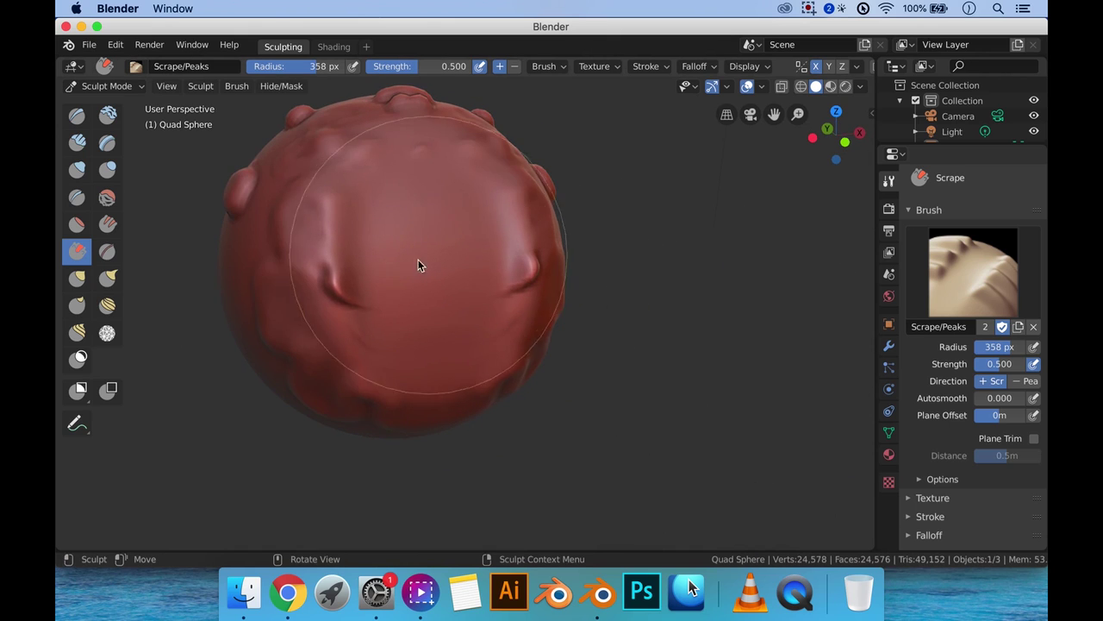
Step: Fill the low areas of the scraped front with the Fill brush at 358 px radius
{"action": "left_click", "coordinate": [107, 228]}
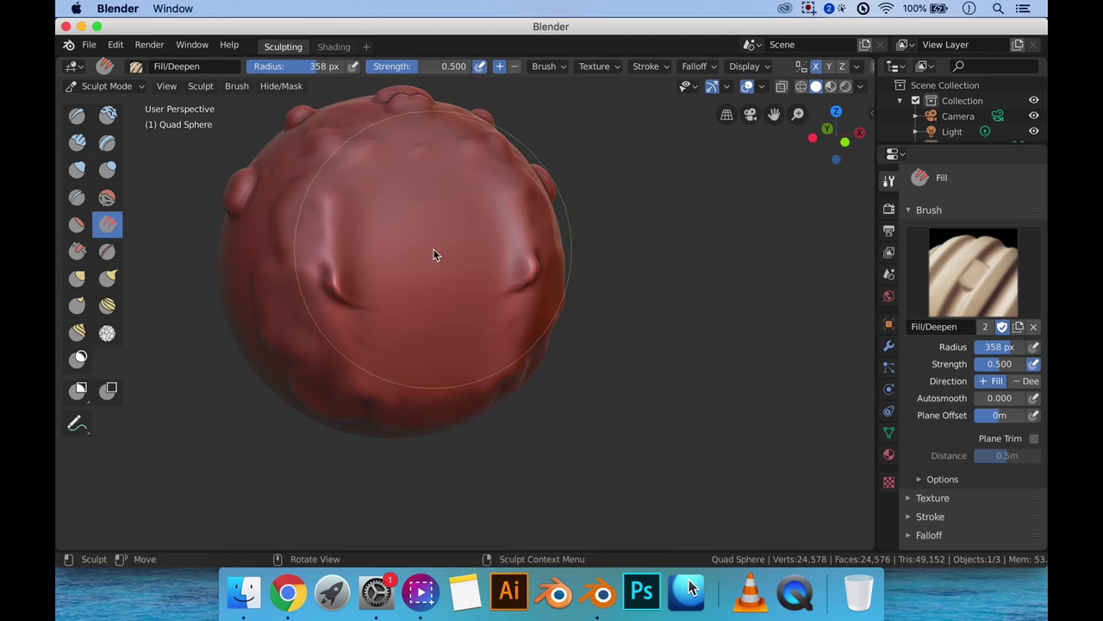
{"action": "mouse_move", "coordinate": [407, 250]}
{"action": "left_mouse_down"}
{"action": "mouse_move", "coordinate": [434, 247]}
{"action": "mouse_move", "coordinate": [374, 244]}
{"action": "mouse_move", "coordinate": [414, 251]}
{"action": "left_mouse_up"}
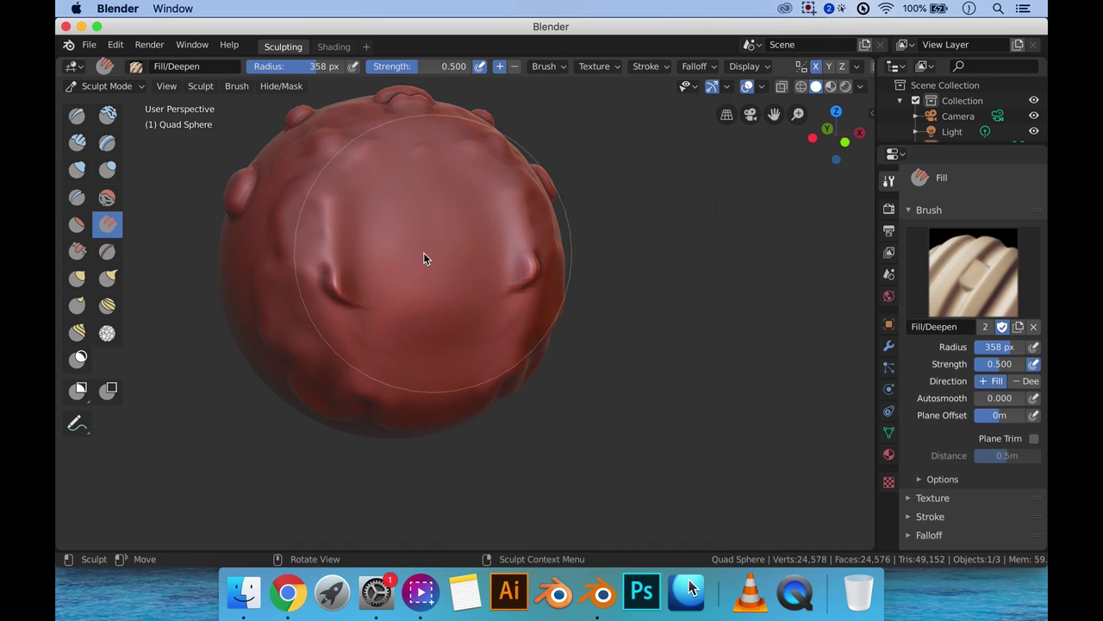
{"action": "mouse_move", "coordinate": [423, 253]}
{"action": "middle_mouse_down"}
{"action": "mouse_move", "coordinate": [459, 285]}
{"action": "mouse_move", "coordinate": [421, 268]}
{"action": "mouse_move", "coordinate": [527, 305]}
{"action": "middle_mouse_up"}
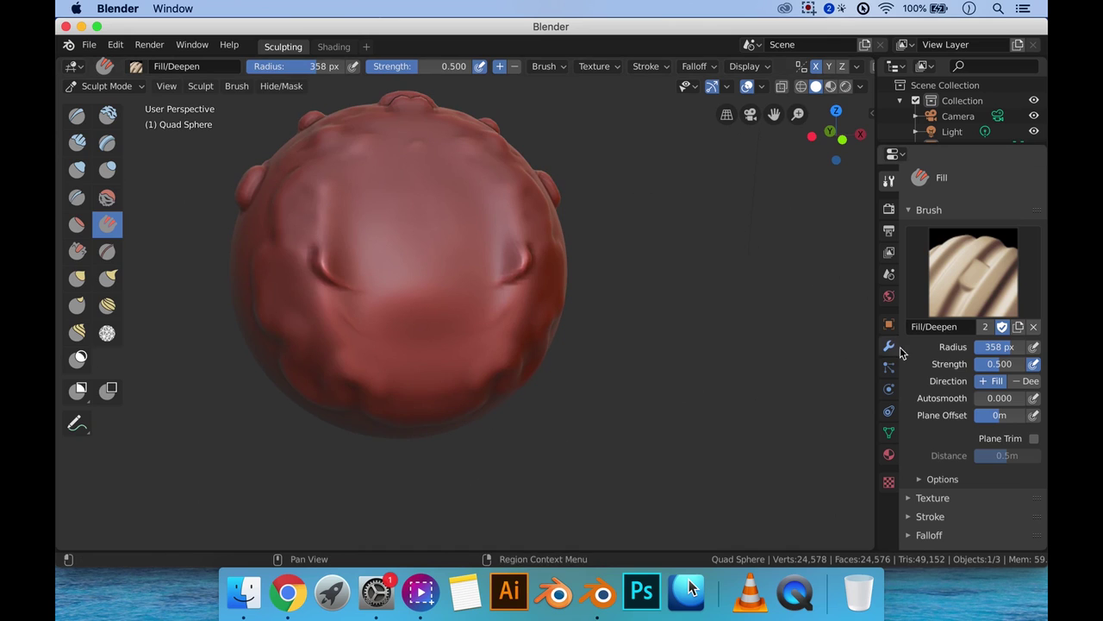
Step: Reduce the Fill brush's radius to 160 px and fill the low areas across the middle of the sphere's front
{"action": "left_click_drag", "start_coordinate": [999, 346], "coordinate": [914, 346]}
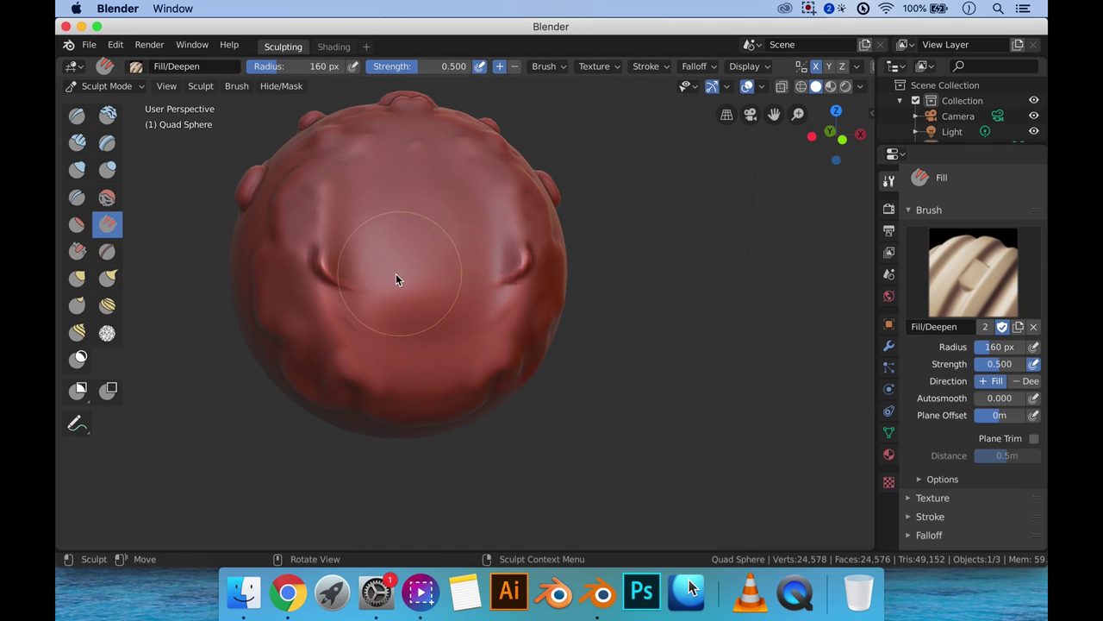
{"action": "mouse_move", "coordinate": [345, 272]}
{"action": "left_mouse_down"}
{"action": "mouse_move", "coordinate": [296, 262]}
{"action": "mouse_move", "coordinate": [345, 259]}
{"action": "mouse_move", "coordinate": [323, 240]}
{"action": "left_mouse_up"}
{"action": "middle_click_drag", "start_coordinate": [323, 240], "coordinate": [370, 270]}
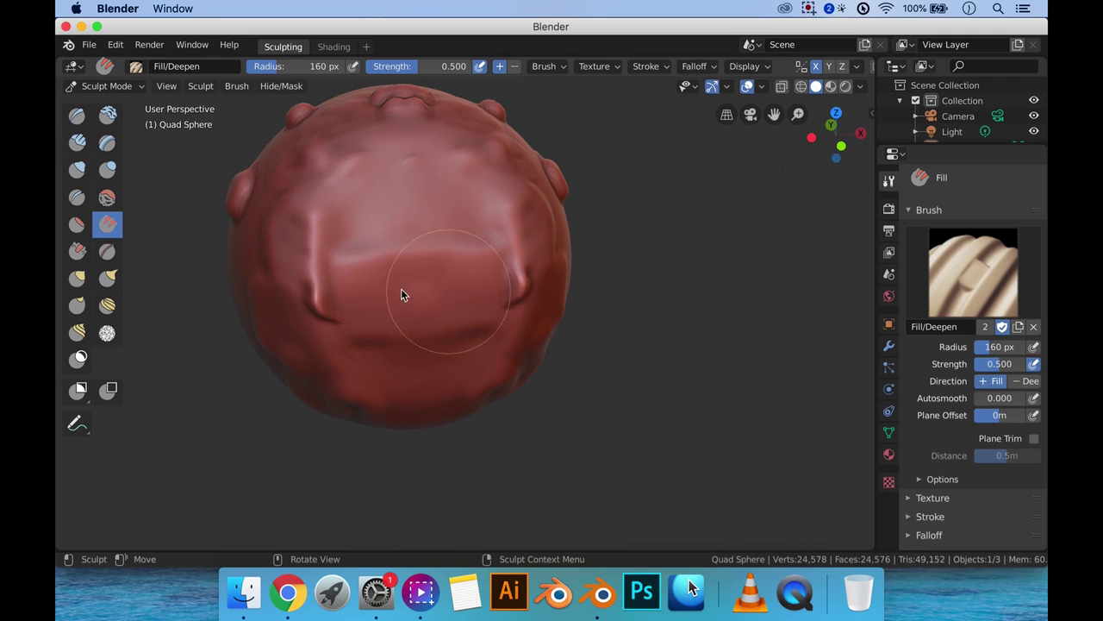
{"action": "middle_click_drag", "start_coordinate": [401, 288], "coordinate": [446, 265]}
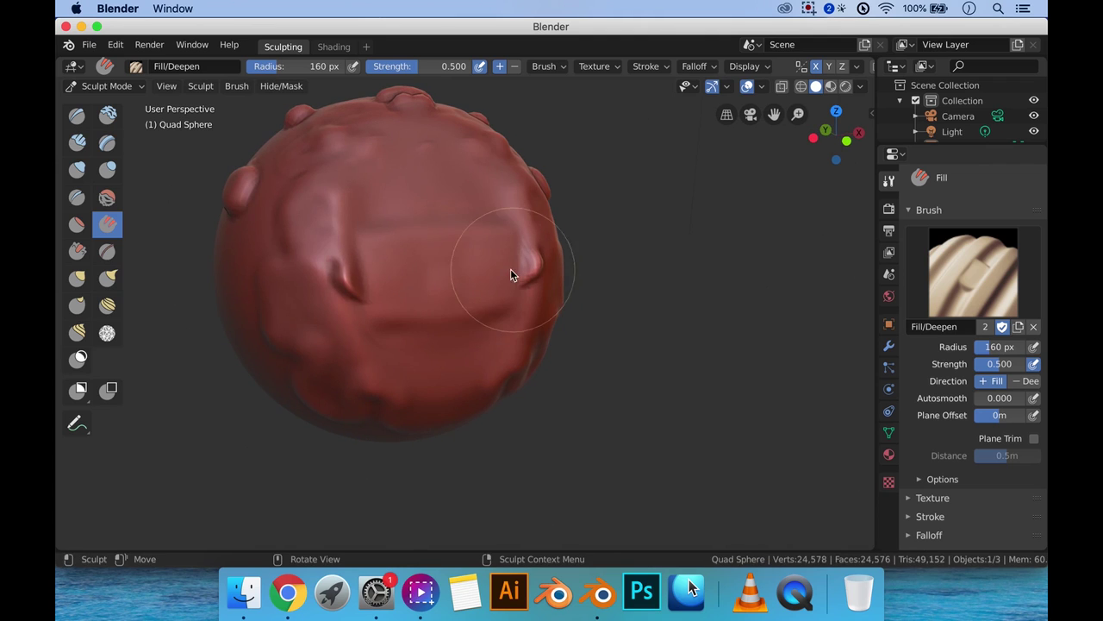
{"action": "mouse_move", "coordinate": [511, 274]}
{"action": "middle_mouse_down"}
{"action": "mouse_move", "coordinate": [492, 283]}
{"action": "mouse_move", "coordinate": [475, 272]}
{"action": "middle_mouse_up"}
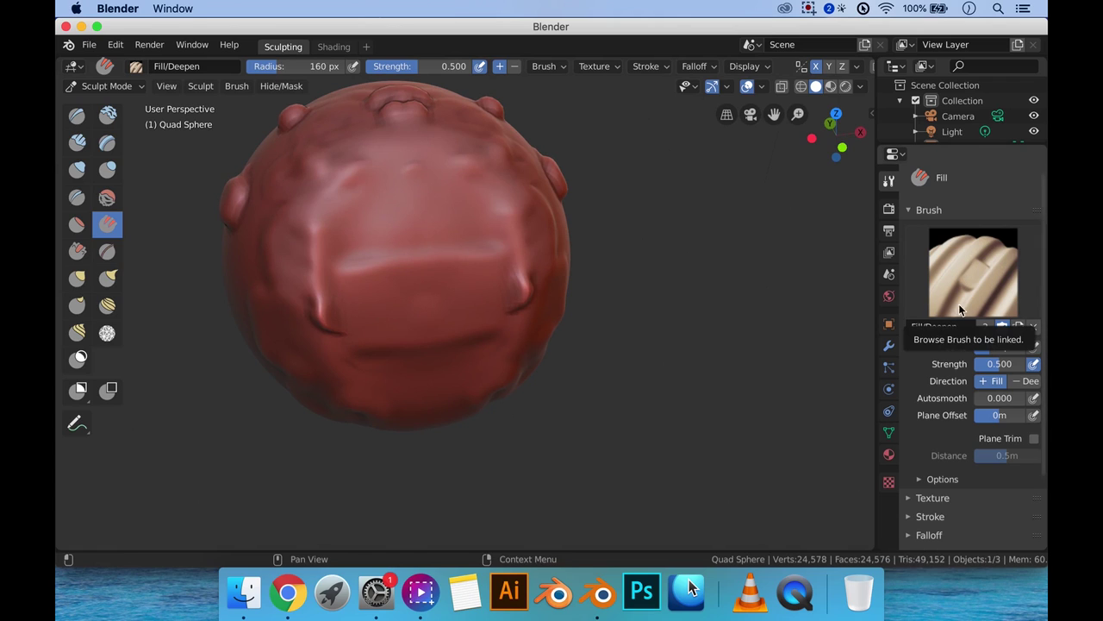
Step: Pinch the surface down the middle of the sphere's front with the Pinch brush at 160 px radius
{"action": "left_click", "coordinate": [106, 252]}
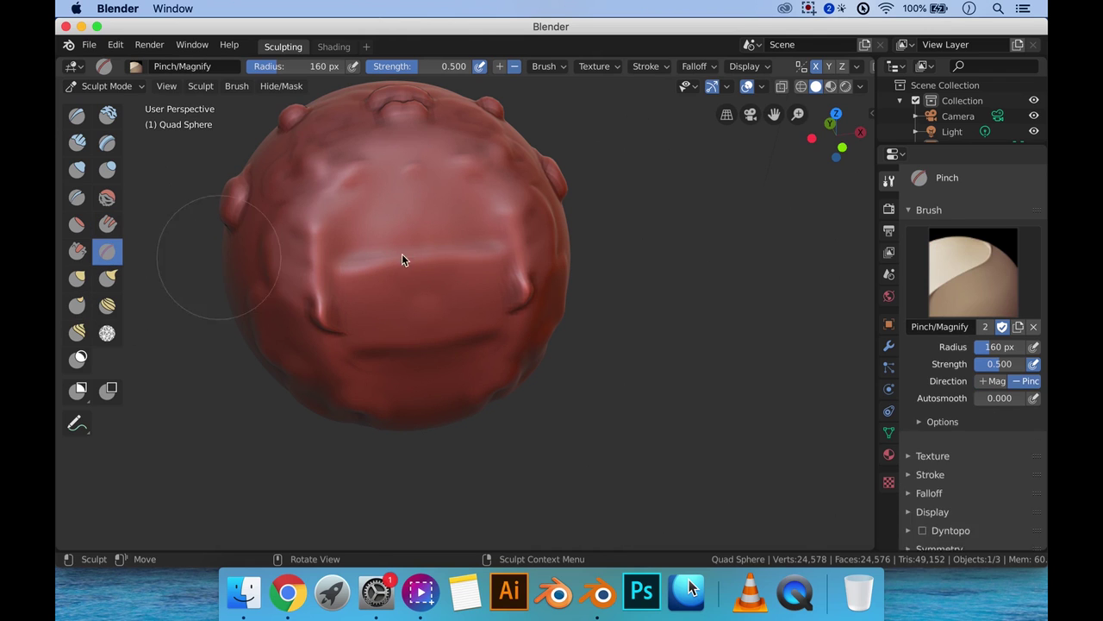
{"action": "left_click_drag", "start_coordinate": [408, 169], "coordinate": [413, 227]}
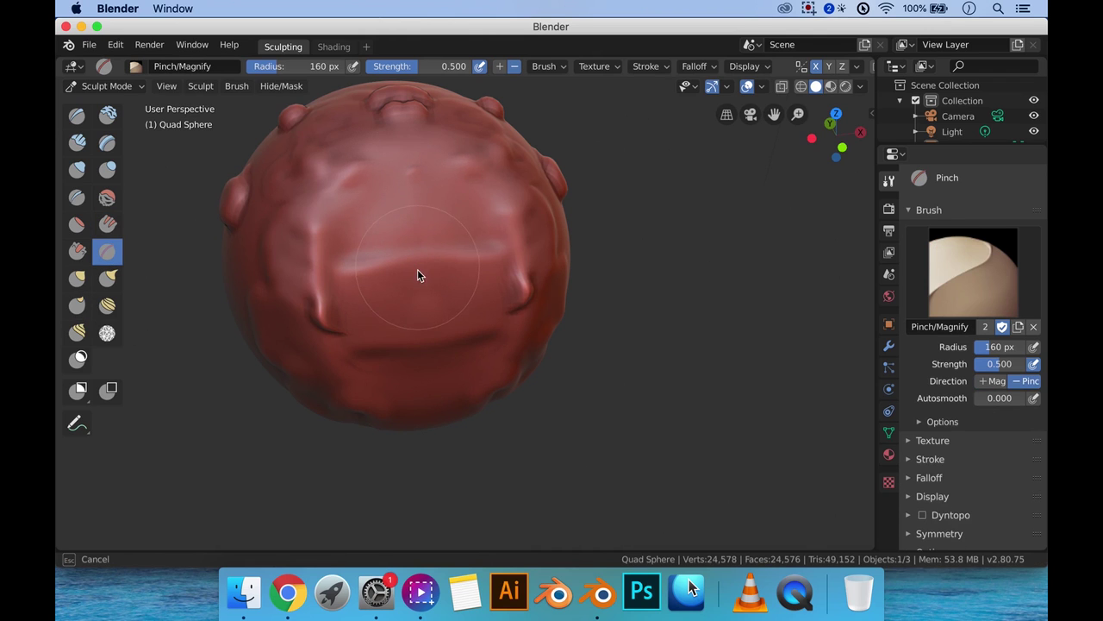
{"action": "left_click_drag", "start_coordinate": [417, 274], "coordinate": [436, 337]}
{"action": "mouse_move", "coordinate": [436, 337]}
{"action": "middle_mouse_down"}
{"action": "mouse_move", "coordinate": [426, 285]}
{"action": "mouse_move", "coordinate": [429, 305]}
{"action": "middle_mouse_up"}
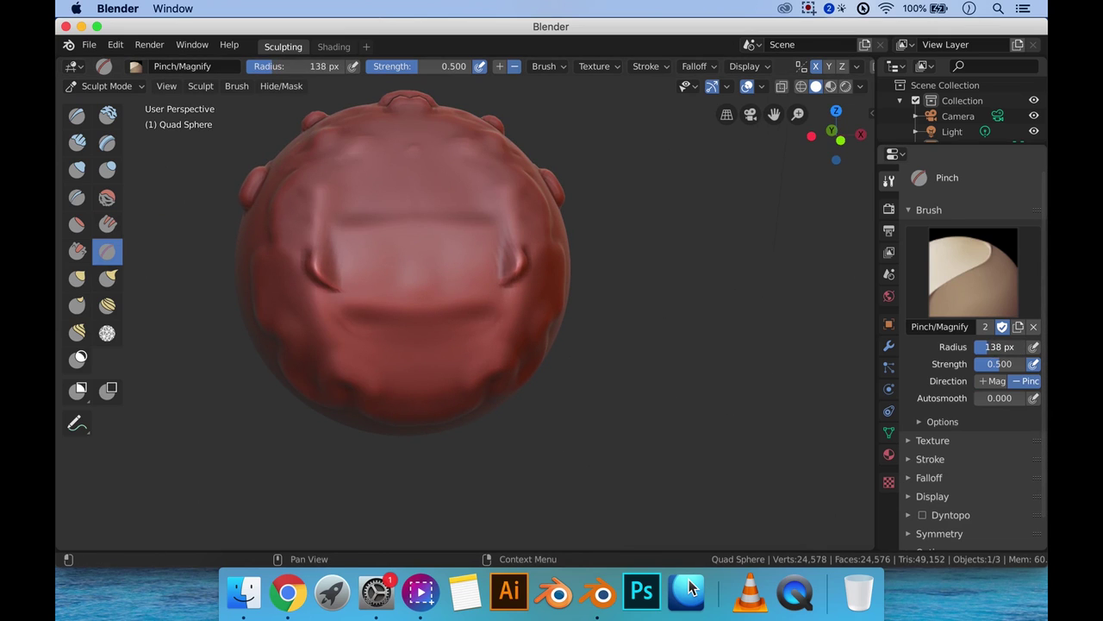
Step: Reduce the Pinch brush's radius to 50 px and pinch around the upper edge of the flat front band
{"action": "left_click_drag", "start_coordinate": [999, 346], "coordinate": [982, 347]}
{"action": "mouse_move", "coordinate": [399, 195]}
{"action": "middle_mouse_down"}
{"action": "mouse_move", "coordinate": [409, 207]}
{"action": "mouse_move", "coordinate": [320, 251]}
{"action": "middle_mouse_up"}
{"action": "mouse_move", "coordinate": [321, 250]}
{"action": "left_mouse_down"}
{"action": "mouse_move", "coordinate": [338, 215]}
{"action": "mouse_move", "coordinate": [377, 196]}
{"action": "left_mouse_up"}
{"action": "left_click_drag", "start_coordinate": [415, 237], "coordinate": [394, 234]}
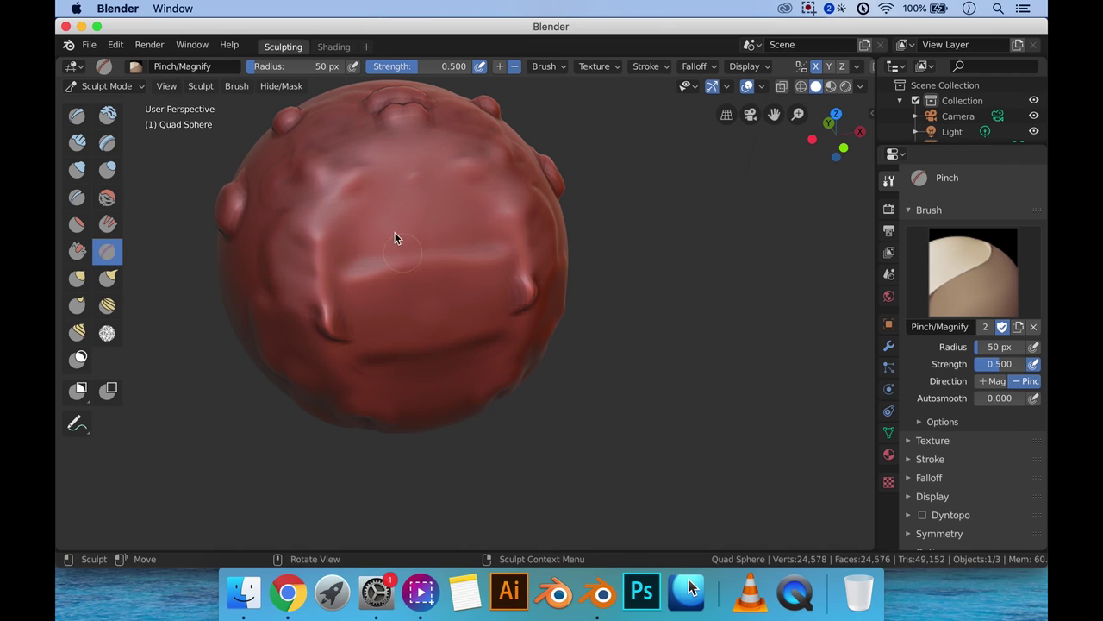
{"action": "mouse_move", "coordinate": [394, 234]}
{"action": "middle_mouse_down", "text": "shift"}
{"action": "mouse_move", "coordinate": [347, 200]}
{"action": "mouse_move", "coordinate": [407, 254]}
{"action": "mouse_move", "coordinate": [431, 334]}
{"action": "middle_mouse_up", "text": "shift"}
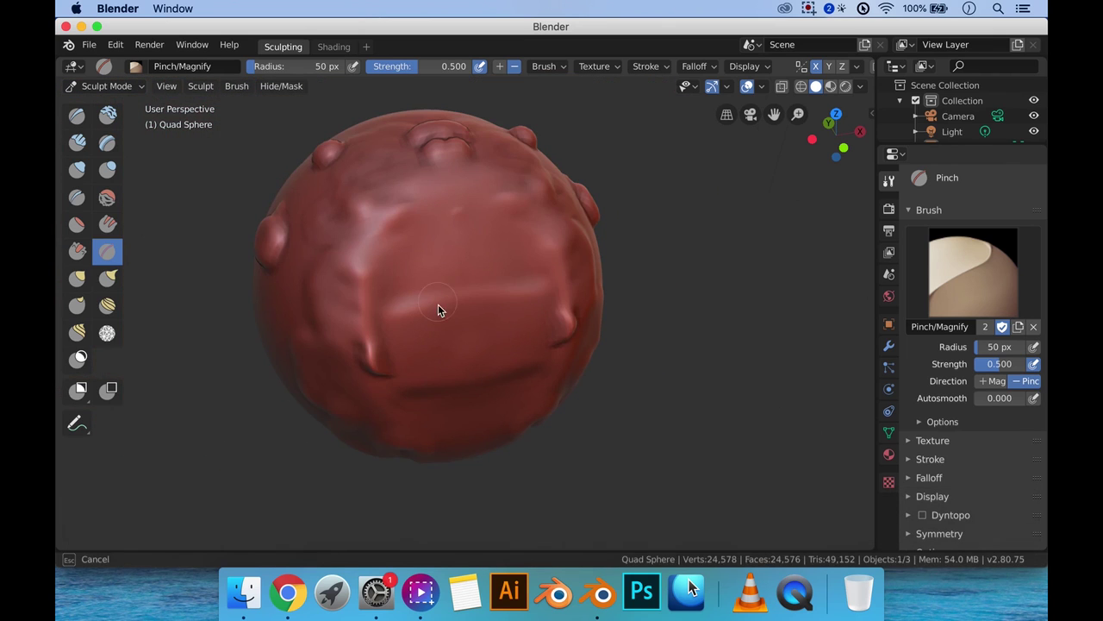
Step: Raise the Pinch brush's strength to 1.000 and pinch a vertical line up the middle of the front
{"action": "left_click_drag", "start_coordinate": [1006, 365], "coordinate": [1034, 366]}
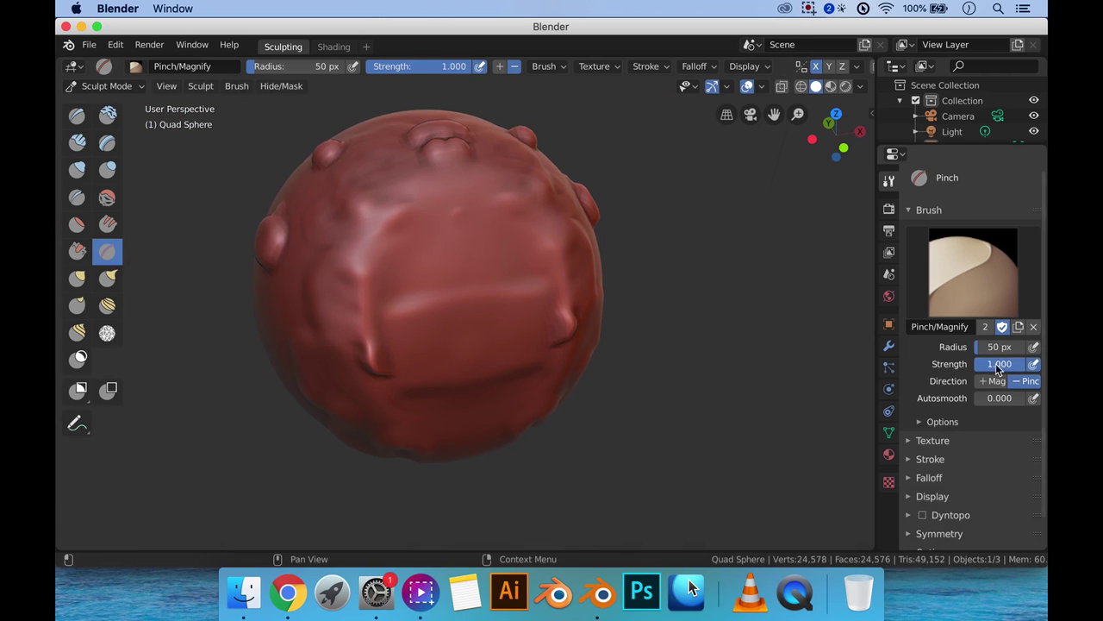
{"action": "left_click_drag", "start_coordinate": [445, 195], "coordinate": [457, 300]}
{"action": "left_click_drag", "start_coordinate": [458, 187], "coordinate": [451, 143]}
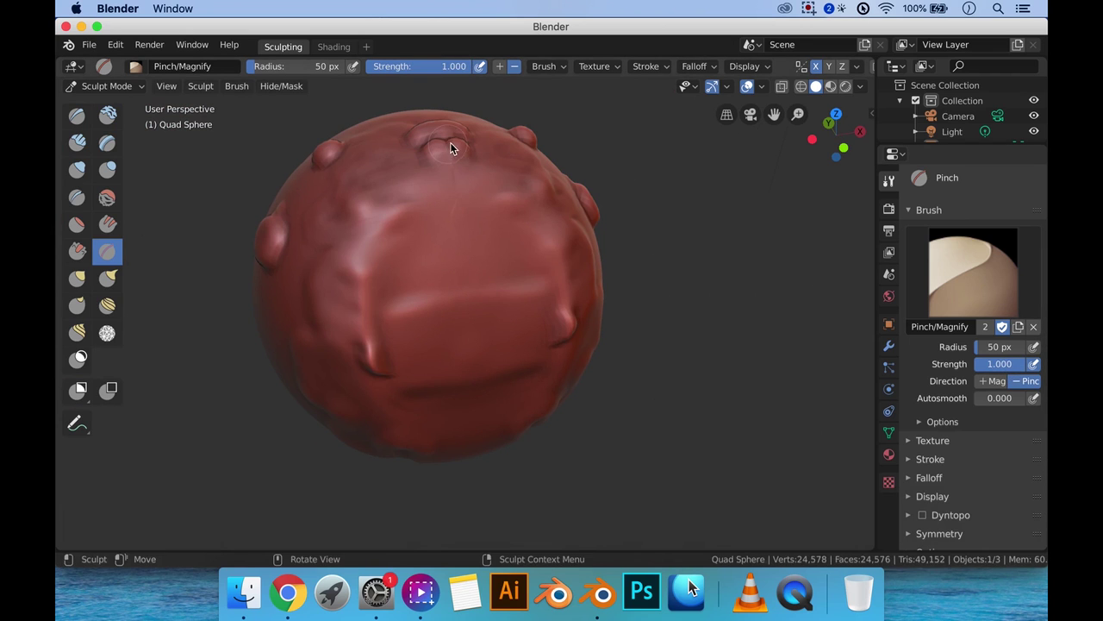
Step: Pinch the cluster of bumps on top of the sphere with the Pinch brush at 50 px radius and 1.000 strength
{"action": "mouse_move", "coordinate": [451, 144]}
{"action": "middle_mouse_down"}
{"action": "mouse_move", "coordinate": [448, 224]}
{"action": "mouse_move", "coordinate": [471, 347]}
{"action": "middle_mouse_up"}
{"action": "left_click_drag", "start_coordinate": [471, 347], "coordinate": [457, 298]}
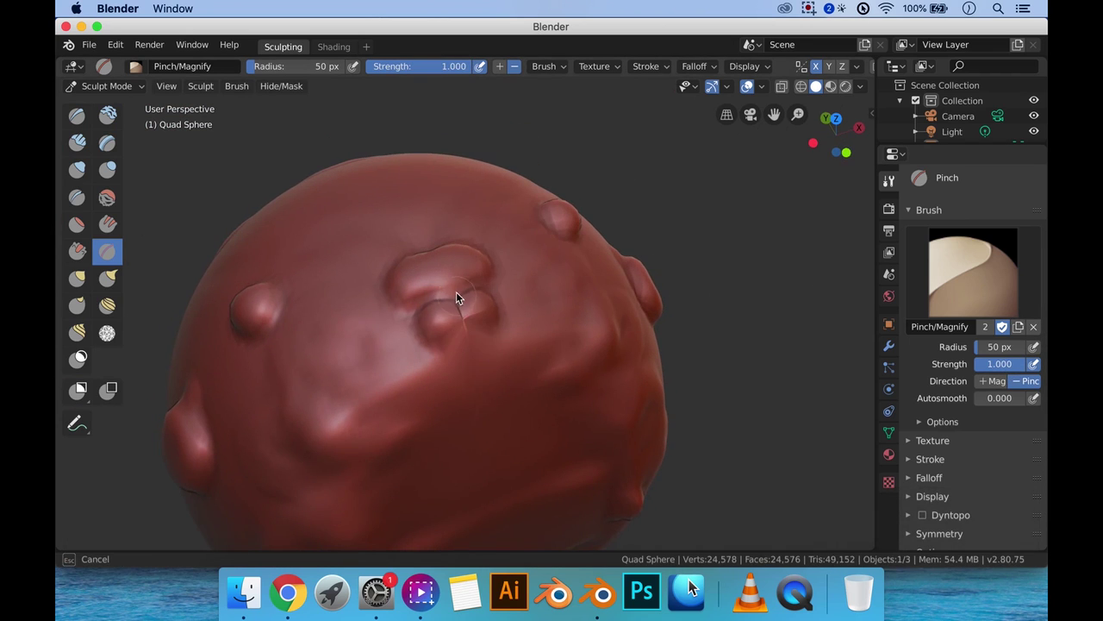
{"action": "left_click_drag", "start_coordinate": [433, 232], "coordinate": [462, 275]}
{"action": "mouse_move", "coordinate": [462, 275]}
{"action": "middle_mouse_down"}
{"action": "mouse_move", "coordinate": [537, 305]}
{"action": "mouse_move", "coordinate": [457, 273]}
{"action": "mouse_move", "coordinate": [470, 270]}
{"action": "mouse_move", "coordinate": [460, 301]}
{"action": "mouse_move", "coordinate": [443, 307]}
{"action": "middle_mouse_up"}
{"action": "scroll", "coordinate": [455, 271], "scroll_direction": "down", "scroll_amount": 5}
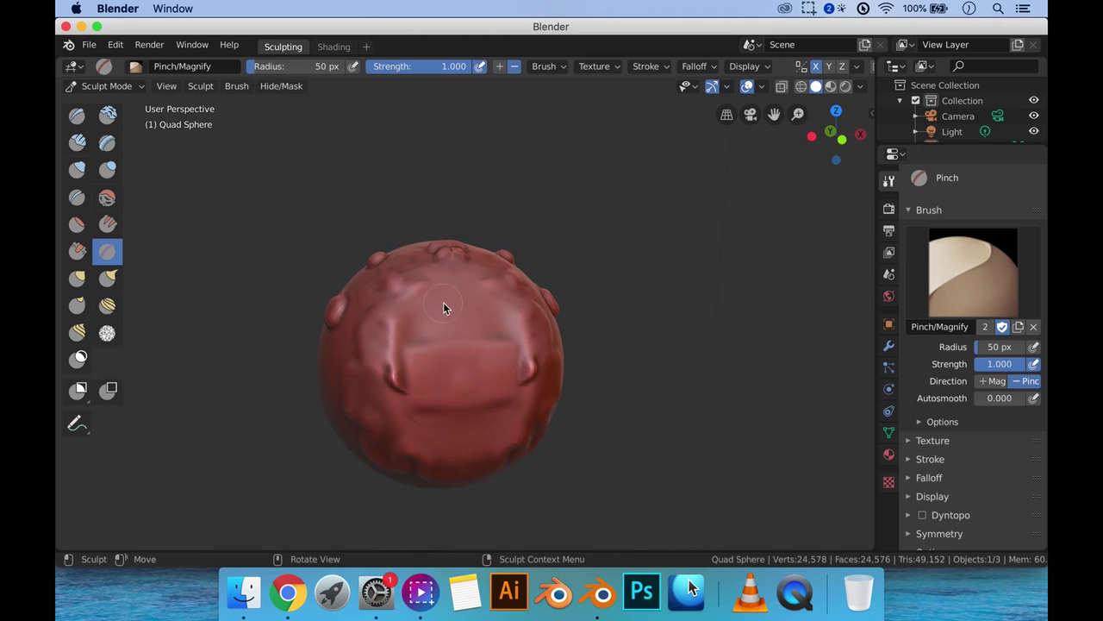
Step: Try pulling the upper ends of the two front ridges outward with the Grab brush at 50 px radius and 1.000 strength
{"action": "left_click", "coordinate": [76, 282]}
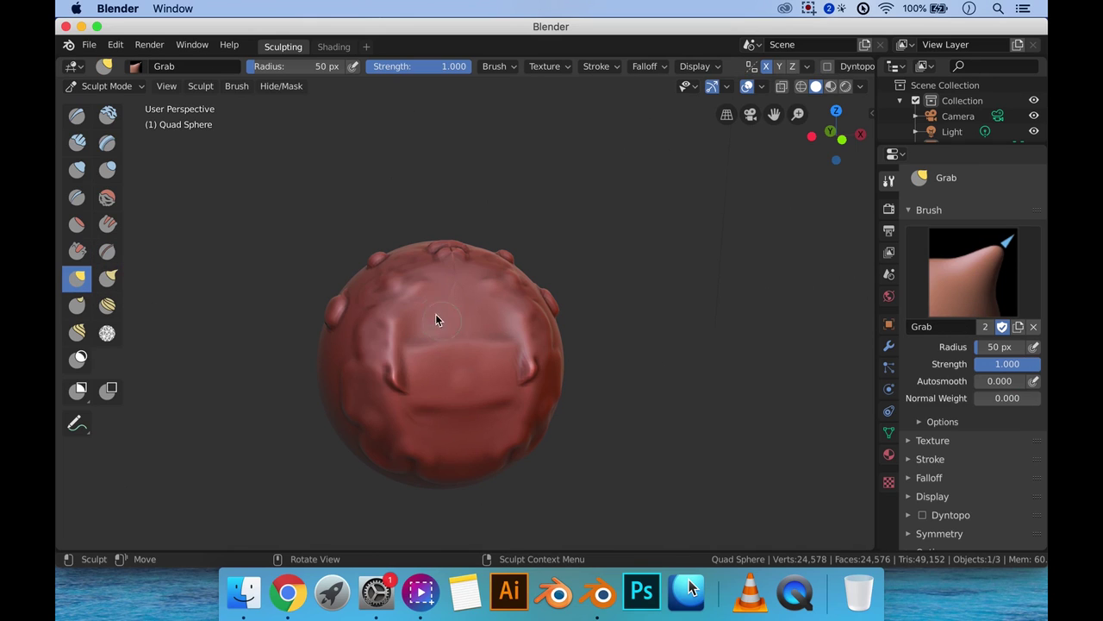
{"action": "left_click_drag", "start_coordinate": [528, 321], "coordinate": [458, 330]}
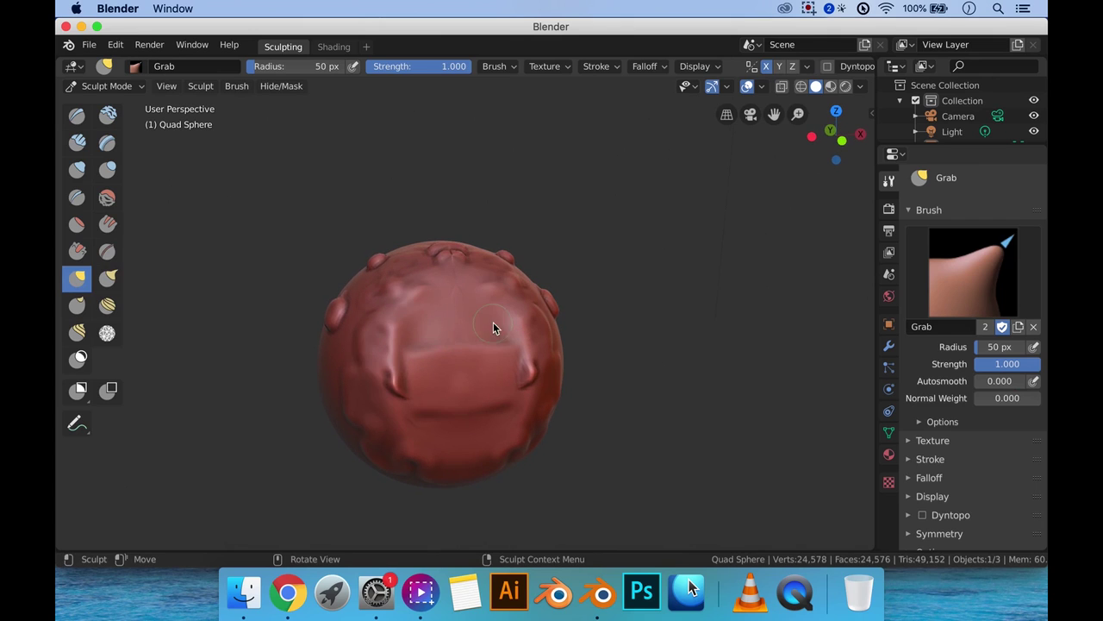
{"action": "mouse_move", "coordinate": [527, 322]}
{"action": "left_mouse_down"}
{"action": "mouse_move", "coordinate": [705, 300]}
{"action": "mouse_move", "coordinate": [613, 325]}
{"action": "mouse_move", "coordinate": [593, 398]}
{"action": "mouse_move", "coordinate": [667, 365]}
{"action": "mouse_move", "coordinate": [740, 187]}
{"action": "mouse_move", "coordinate": [870, 171]}
{"action": "mouse_move", "coordinate": [721, 247]}
{"action": "mouse_move", "coordinate": [565, 298]}
{"action": "left_mouse_up"}
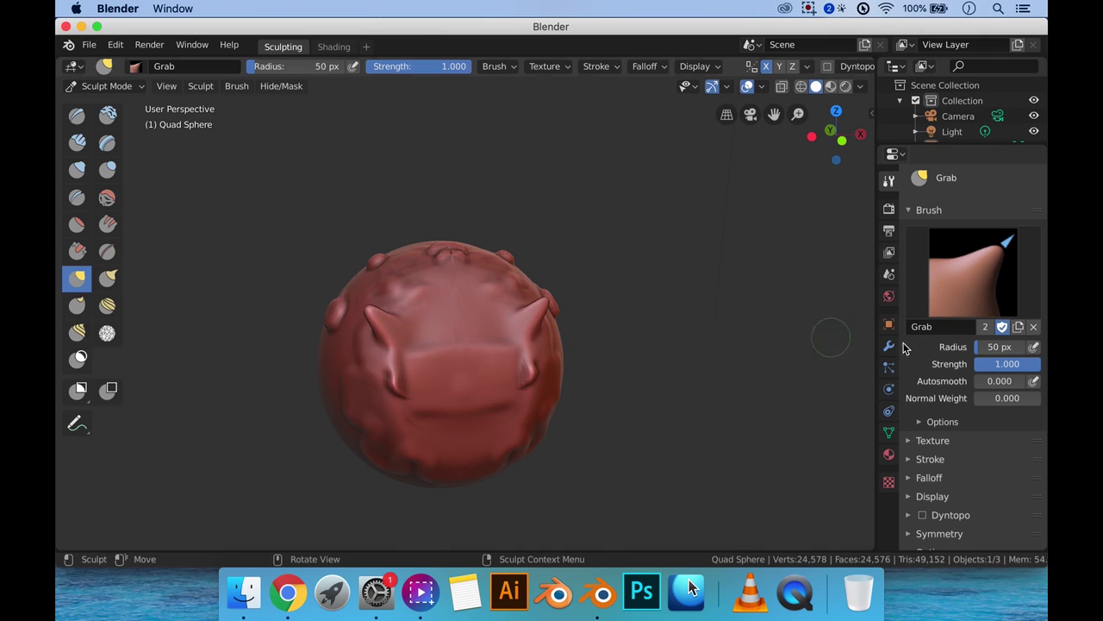
Step: Try stretching the two horns further outward with the Grab brush at 0.500 strength, and undo all the Grab strokes
{"action": "left_click_drag", "start_coordinate": [1031, 365], "coordinate": [1000, 364]}
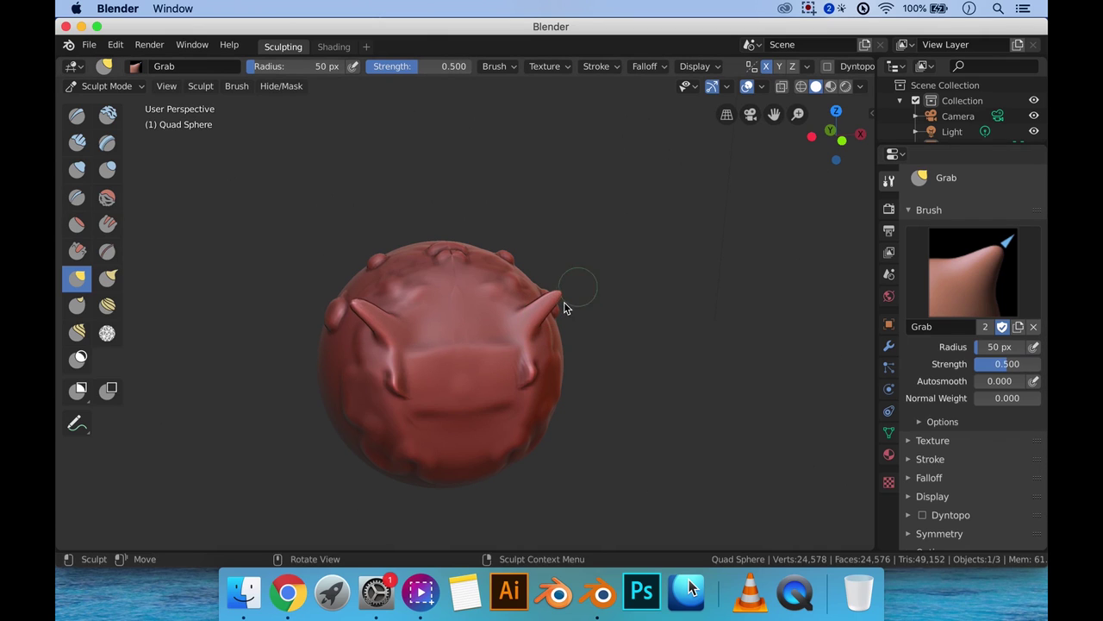
{"action": "mouse_move", "coordinate": [564, 302]}
{"action": "left_mouse_down"}
{"action": "mouse_move", "coordinate": [653, 238]}
{"action": "mouse_move", "coordinate": [599, 283]}
{"action": "left_mouse_up"}
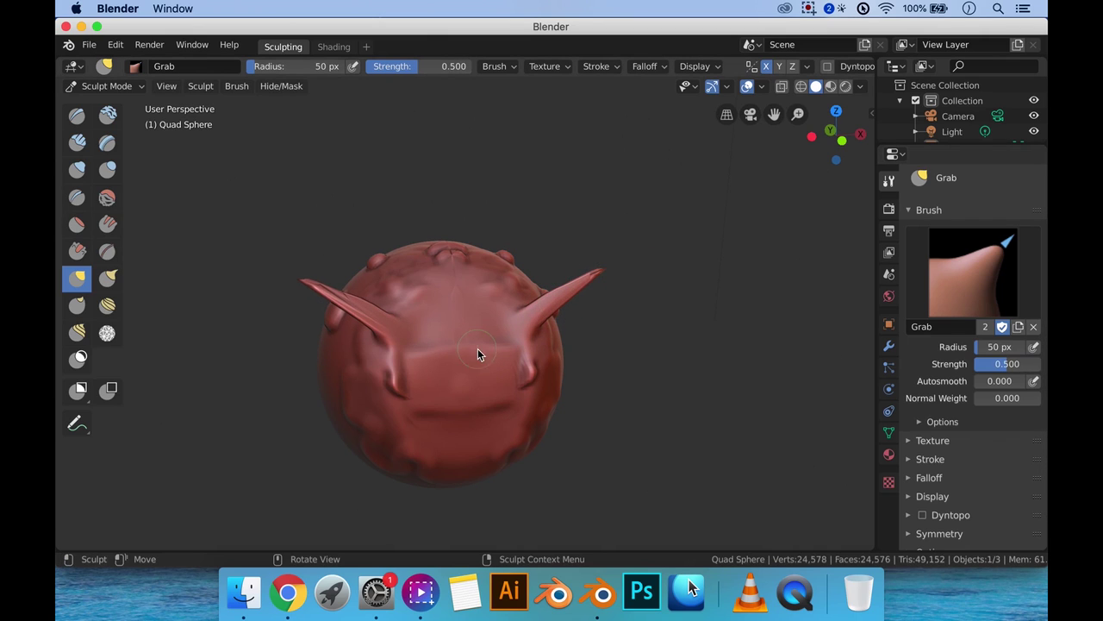
{"action": "key", "text": "super+z"}
{"action": "key", "text": "super+z"}
{"action": "key", "text": "super+z"}
{"action": "key", "text": "super+z"}
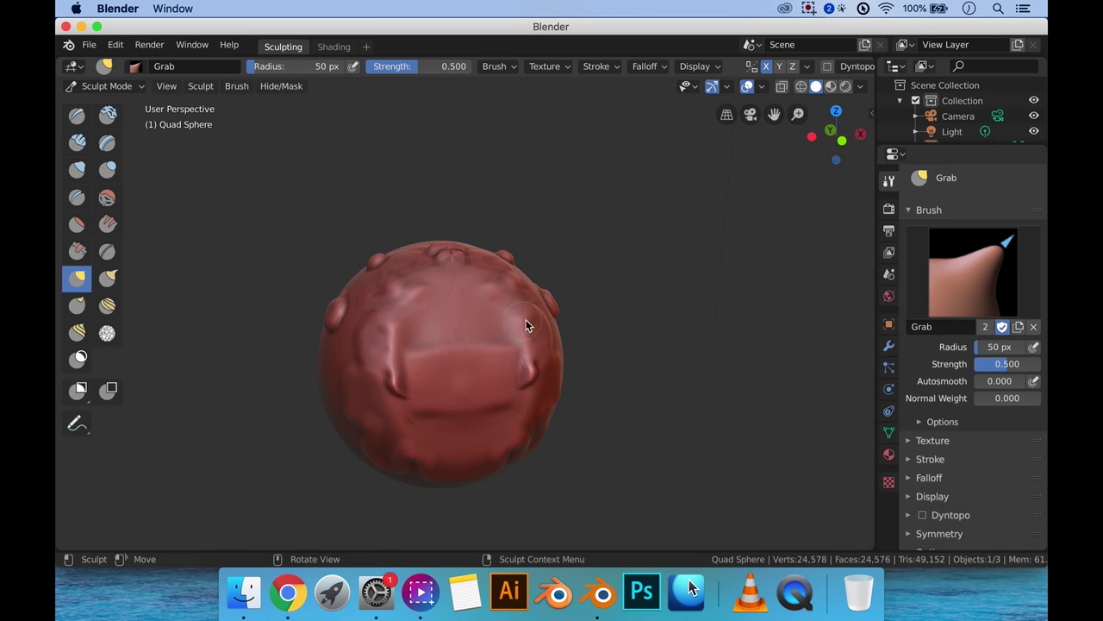
Step: Switch to the Thumb brush, try smearing the upper ends of the two front ridges upward, and undo the strokes
{"action": "left_click", "coordinate": [79, 306]}
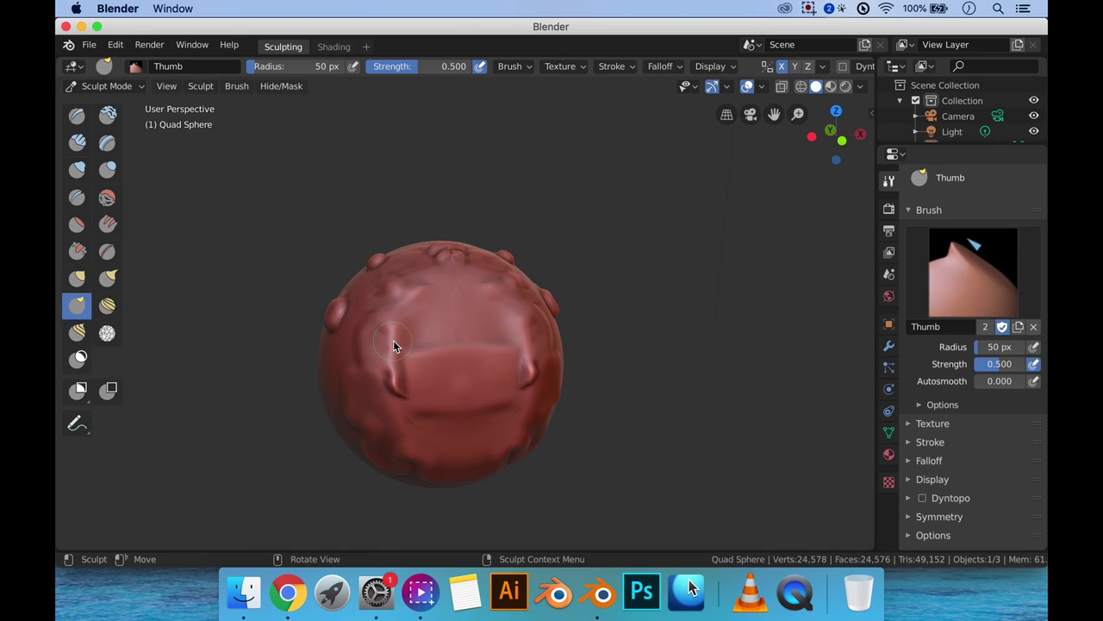
{"action": "middle_click_drag", "start_coordinate": [458, 357], "coordinate": [408, 225], "text": "ctrl"}
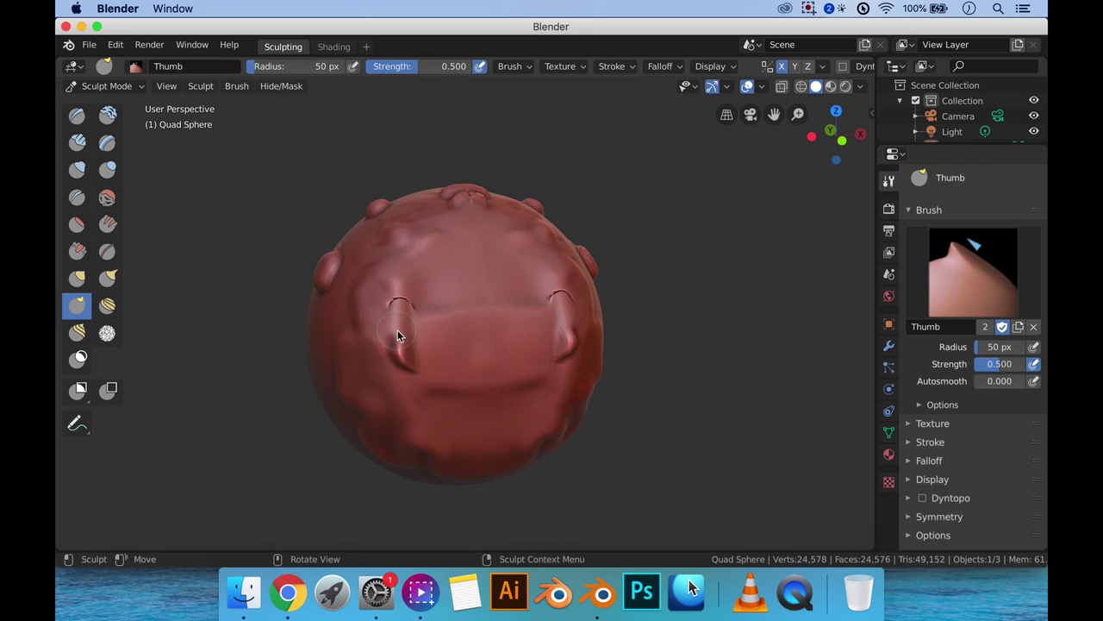
{"action": "mouse_move", "coordinate": [405, 296]}
{"action": "left_mouse_down"}
{"action": "mouse_move", "coordinate": [405, 251]}
{"action": "mouse_move", "coordinate": [403, 293]}
{"action": "mouse_move", "coordinate": [407, 259]}
{"action": "mouse_move", "coordinate": [413, 290]}
{"action": "left_mouse_up"}
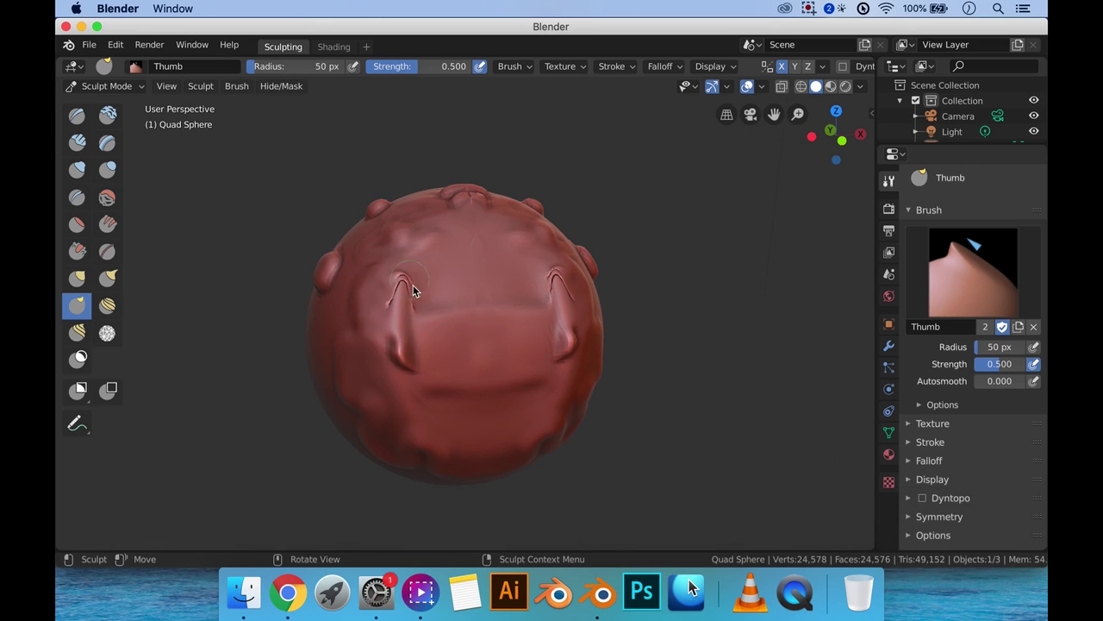
{"action": "key", "text": "super+z"}
{"action": "key", "text": "super+z"}
{"action": "key", "text": "super+z"}
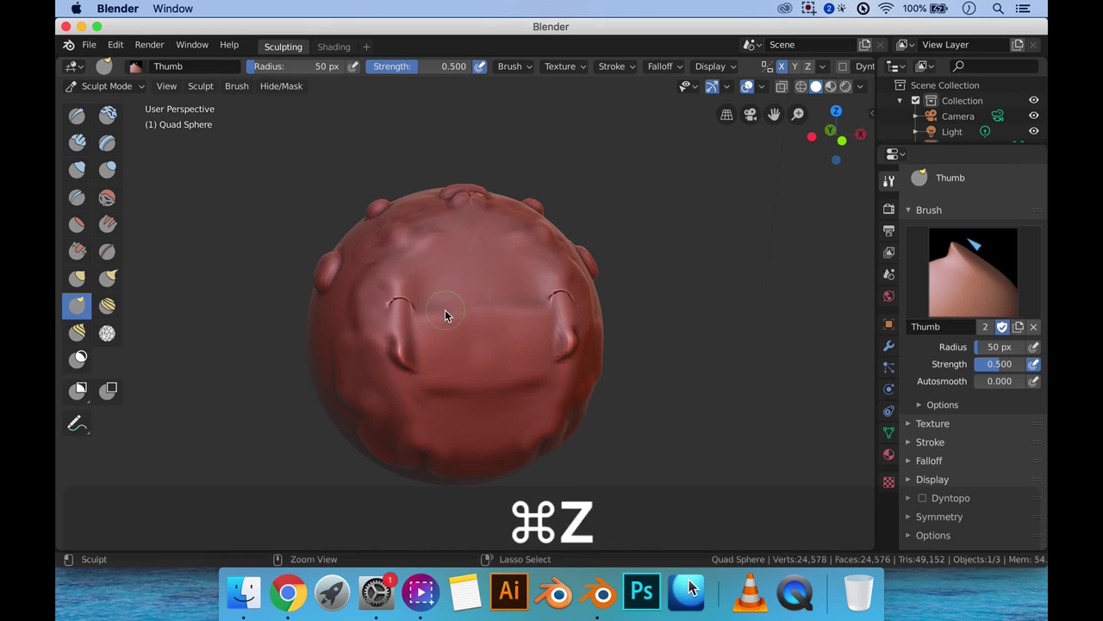
{"action": "mouse_move", "coordinate": [439, 336]}
{"action": "left_mouse_down"}
{"action": "mouse_move", "coordinate": [444, 297]}
{"action": "mouse_move", "coordinate": [466, 328]}
{"action": "left_mouse_up"}
{"action": "key", "text": "z"}
Step: Try pushing the surface of the flat front band upward with the Thumb brush at 50 px radius, and undo it
{"action": "scroll", "coordinate": [458, 347], "scroll_direction": "up", "scroll_amount": 3}
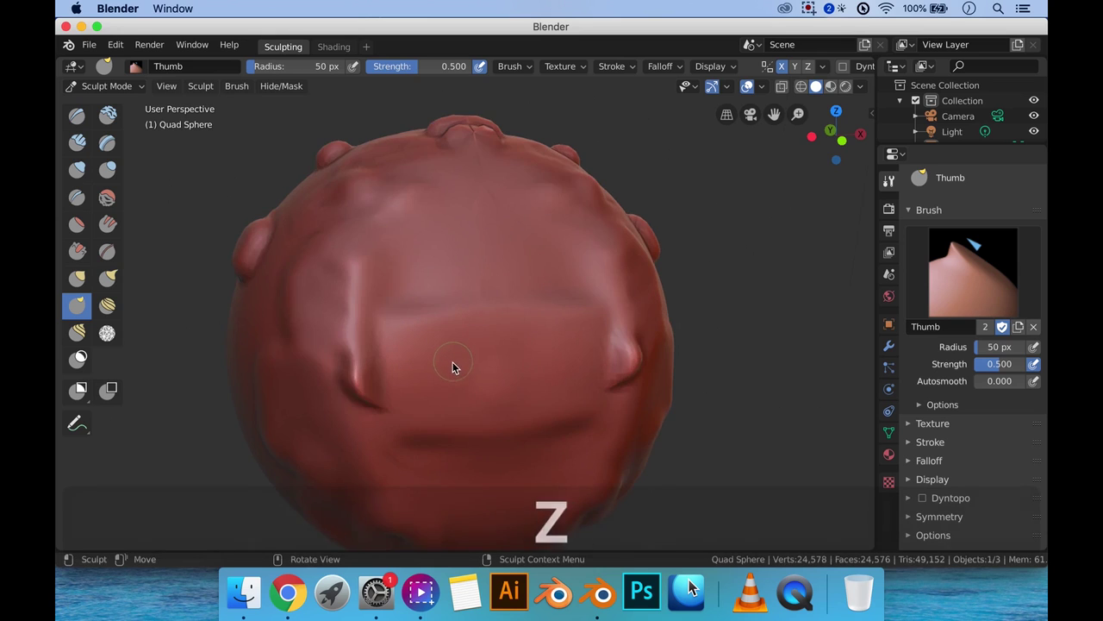
{"action": "scroll", "coordinate": [448, 370], "scroll_direction": "up", "scroll_amount": 3}
{"action": "scroll", "coordinate": [471, 303], "scroll_direction": "up", "scroll_amount": 2, "text": "shift"}
{"action": "scroll", "coordinate": [516, 303], "scroll_direction": "down", "scroll_amount": 2}
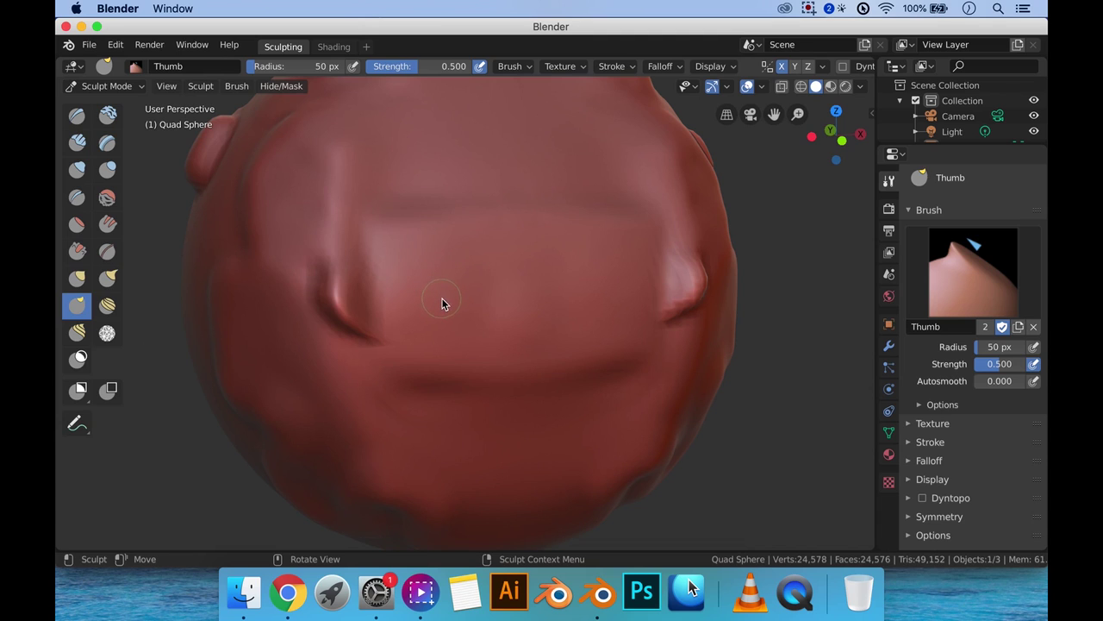
{"action": "left_click_drag", "start_coordinate": [442, 293], "coordinate": [445, 205]}
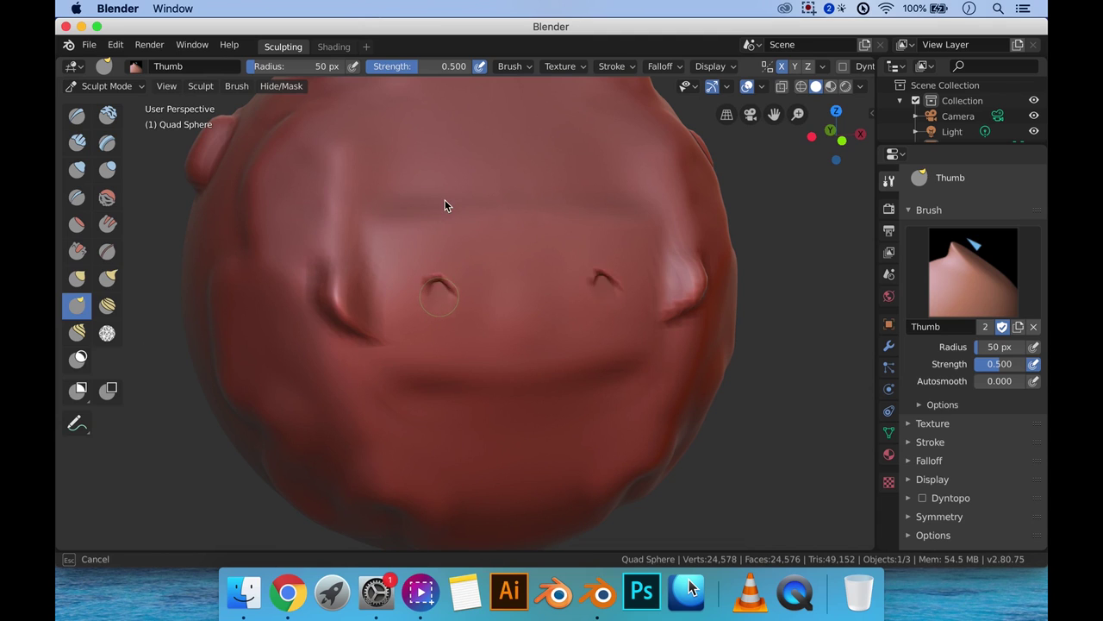
{"action": "mouse_move", "coordinate": [448, 387]}
{"action": "left_mouse_down"}
{"action": "mouse_move", "coordinate": [455, 136]}
{"action": "mouse_move", "coordinate": [481, 224]}
{"action": "left_mouse_up"}
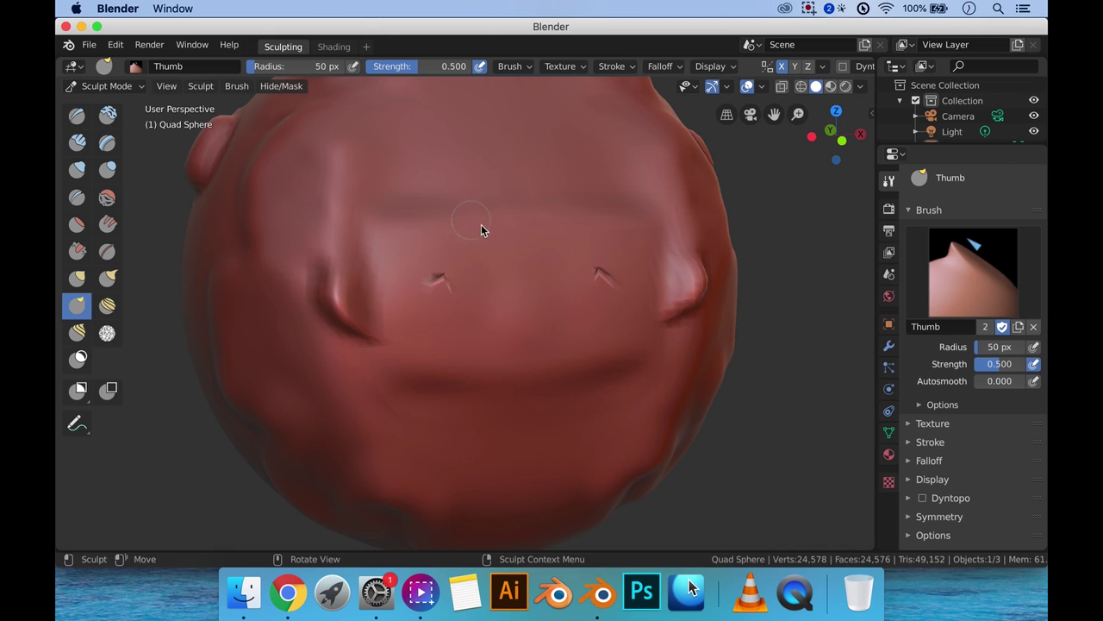
{"action": "key", "text": "ctrl+z"}
Step: Push a small peak upward on the broad raised area beside the flat band with the Thumb brush at 0.500 strength
{"action": "mouse_move", "coordinate": [471, 245]}
{"action": "middle_mouse_down"}
{"action": "mouse_move", "coordinate": [505, 277]}
{"action": "mouse_move", "coordinate": [494, 302]}
{"action": "mouse_move", "coordinate": [508, 305]}
{"action": "mouse_move", "coordinate": [439, 337]}
{"action": "middle_mouse_up"}
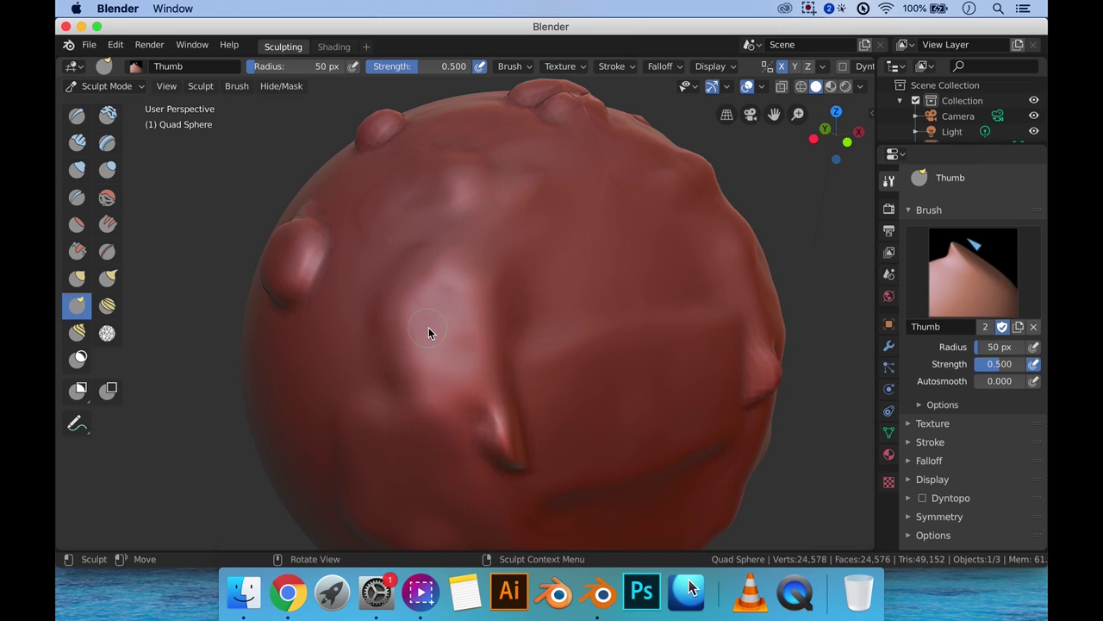
{"action": "left_click_drag", "start_coordinate": [433, 332], "coordinate": [431, 323]}
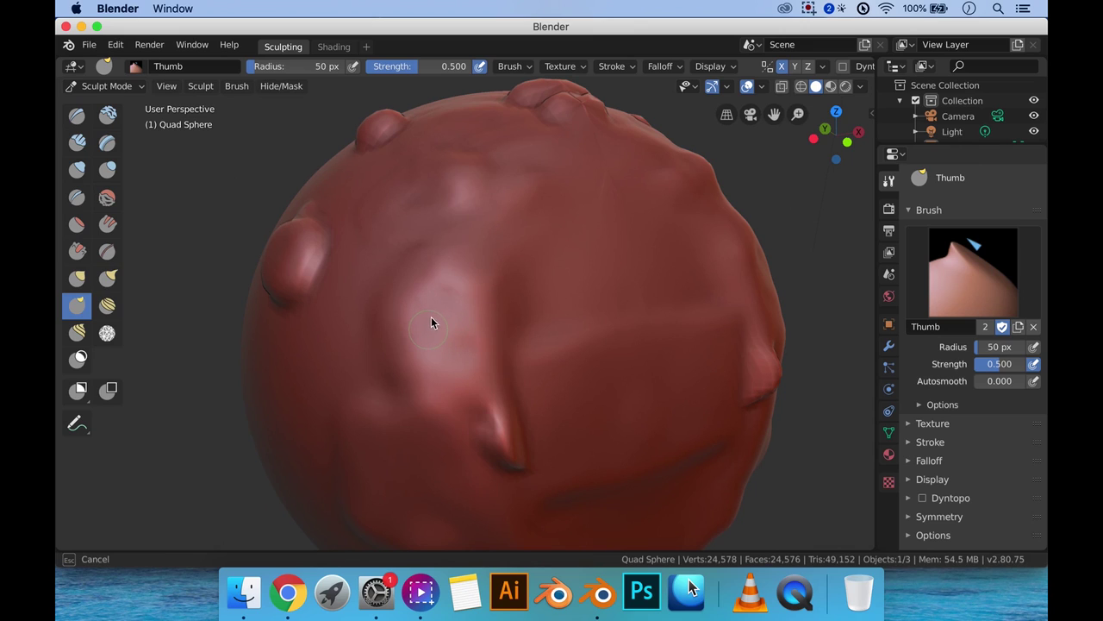
{"action": "left_click_drag", "start_coordinate": [427, 256], "coordinate": [428, 229]}
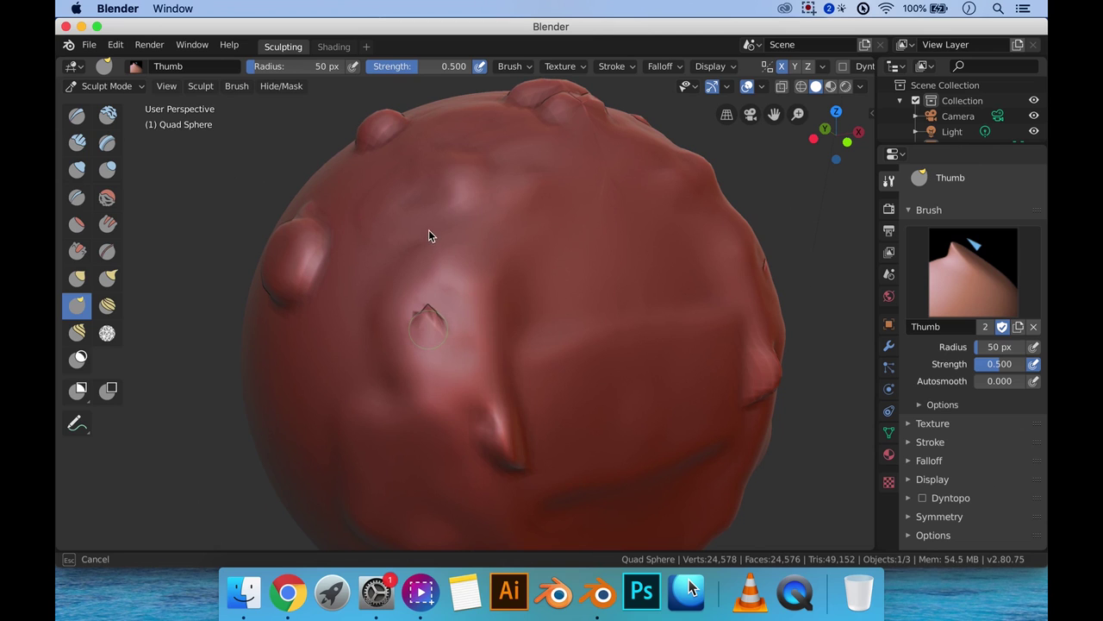
{"action": "middle_click_drag", "start_coordinate": [451, 337], "coordinate": [445, 325]}
{"action": "scroll", "coordinate": [449, 312], "scroll_direction": "up", "scroll_amount": 4}
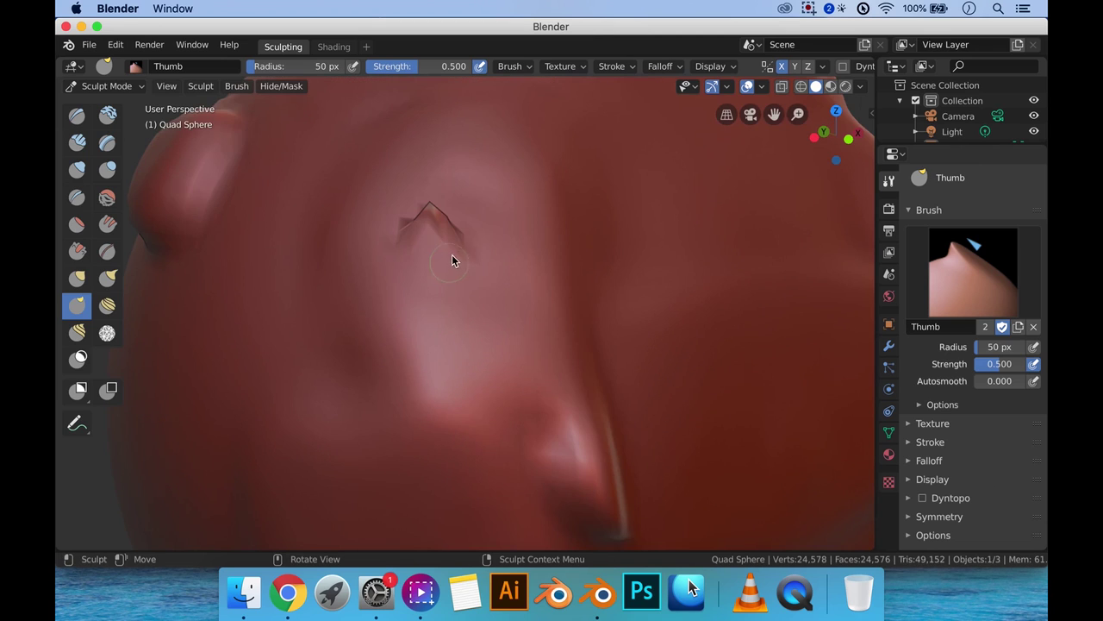
{"action": "scroll", "coordinate": [472, 265], "scroll_direction": "down", "scroll_amount": 4}
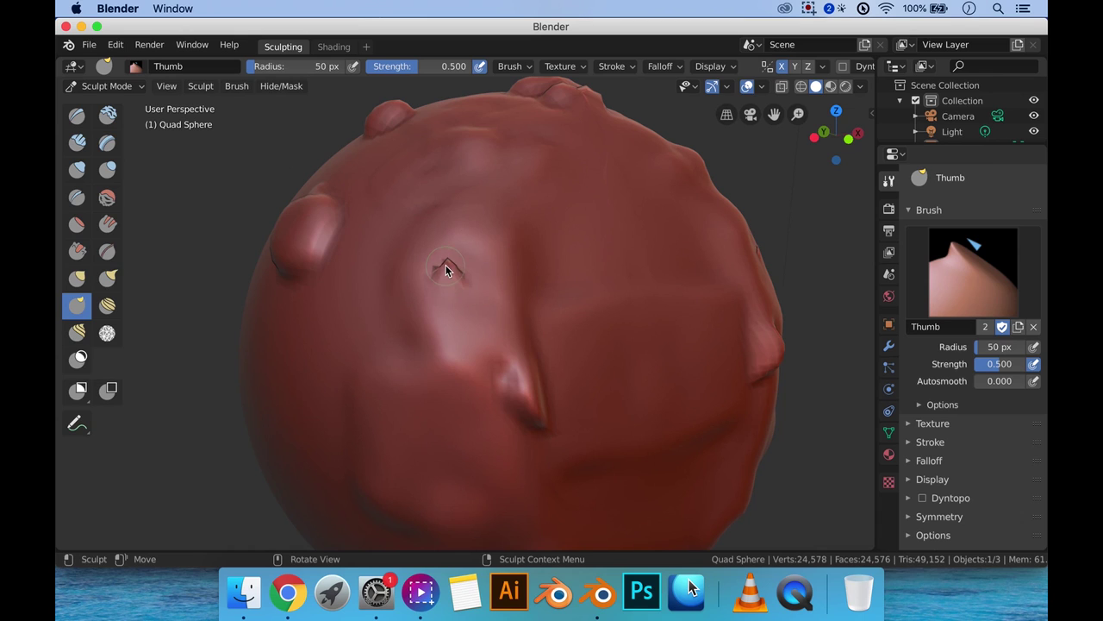
{"action": "scroll", "coordinate": [445, 267], "scroll_direction": "up", "scroll_amount": 2}
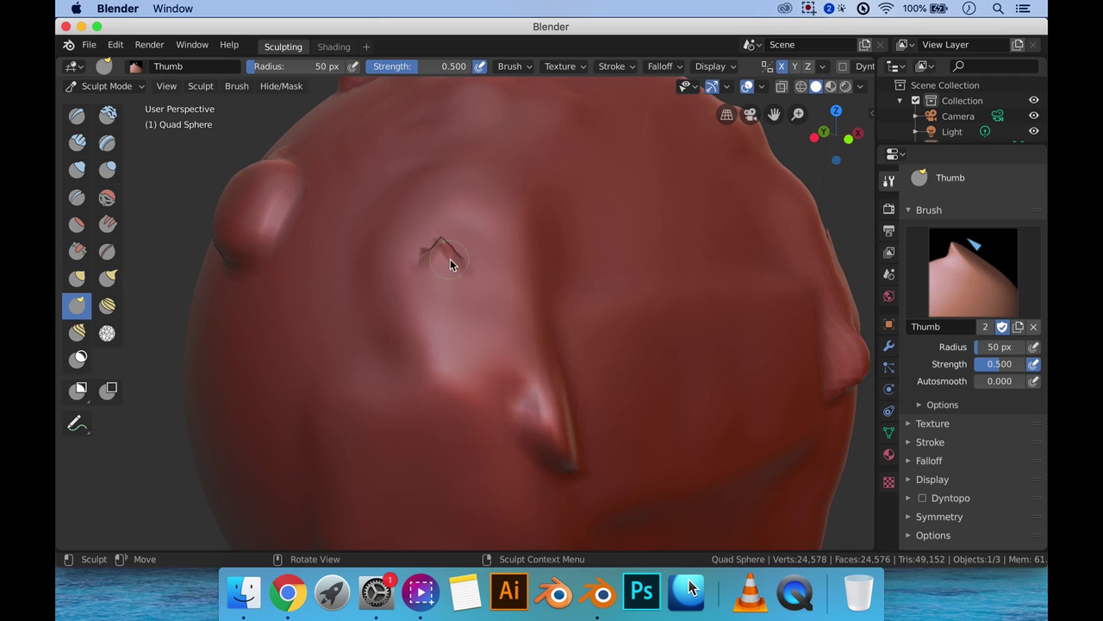
{"action": "scroll", "coordinate": [420, 232], "scroll_direction": "down", "scroll_amount": 3}
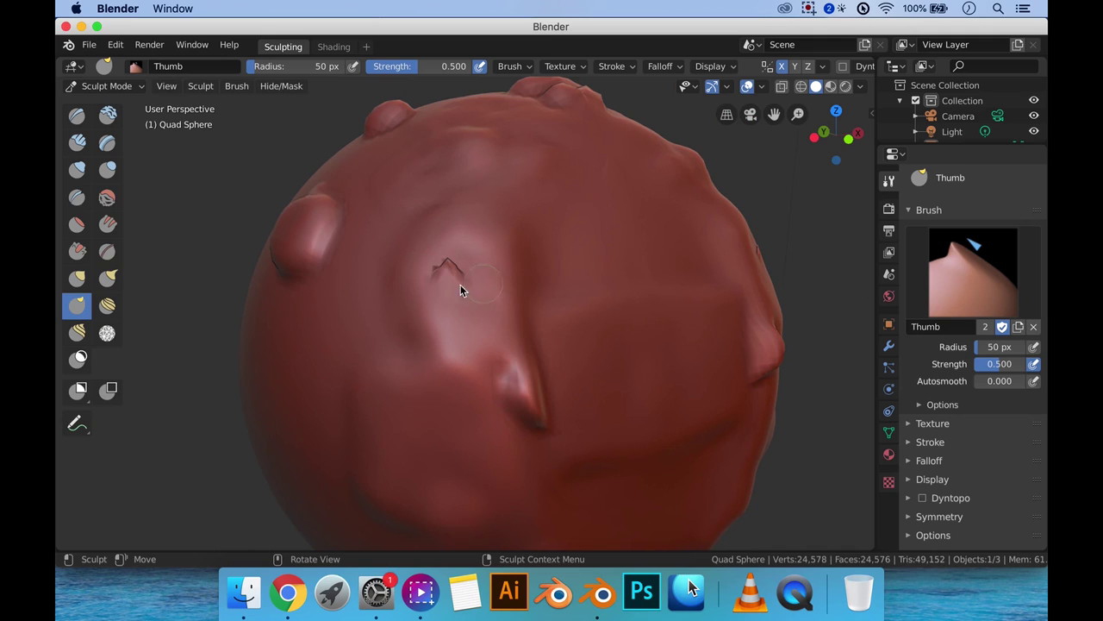
{"action": "left_click_drag", "start_coordinate": [455, 274], "coordinate": [448, 287]}
{"action": "middle_click_drag", "start_coordinate": [477, 285], "coordinate": [471, 312]}
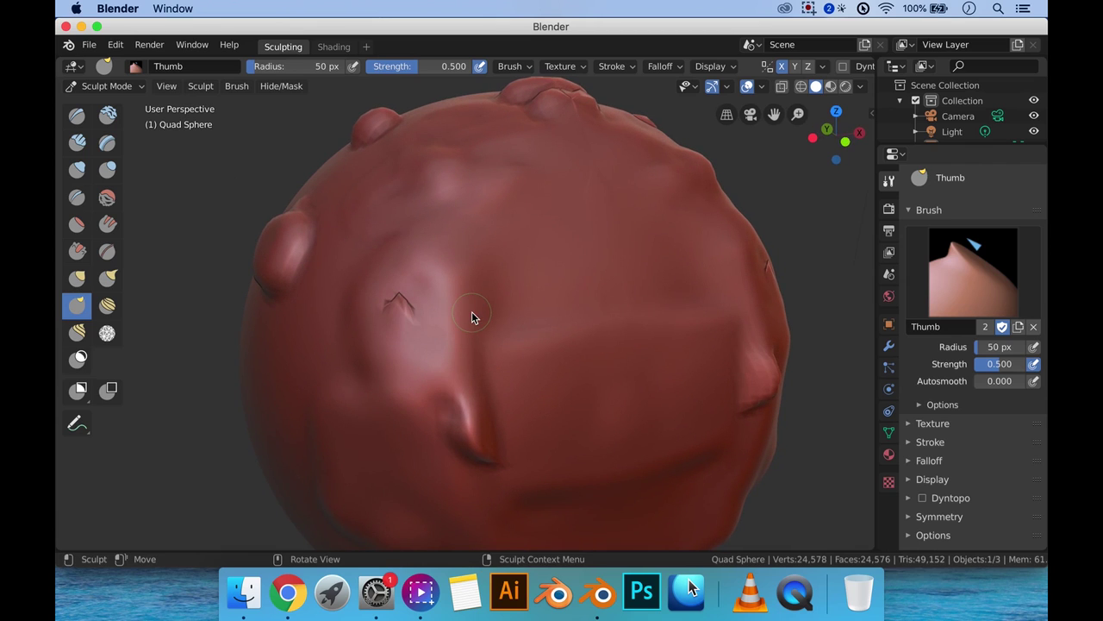
Step: Undo the Thumb peak on the raised area, and switch to the Rotate brush
{"action": "key", "text": "super+z"}
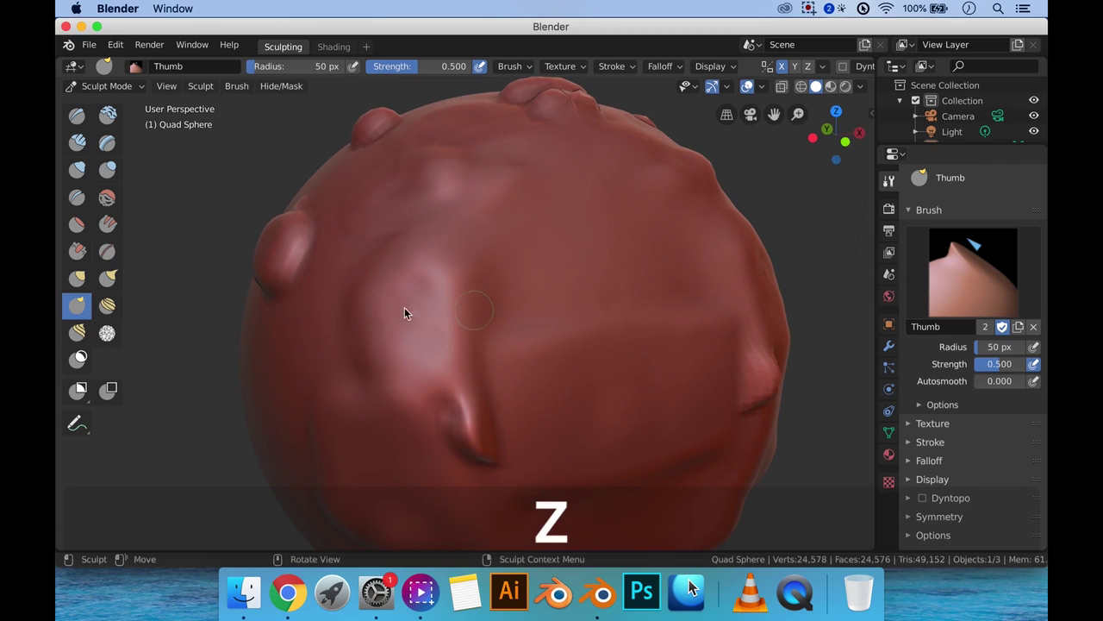
{"action": "left_click", "coordinate": [77, 334]}
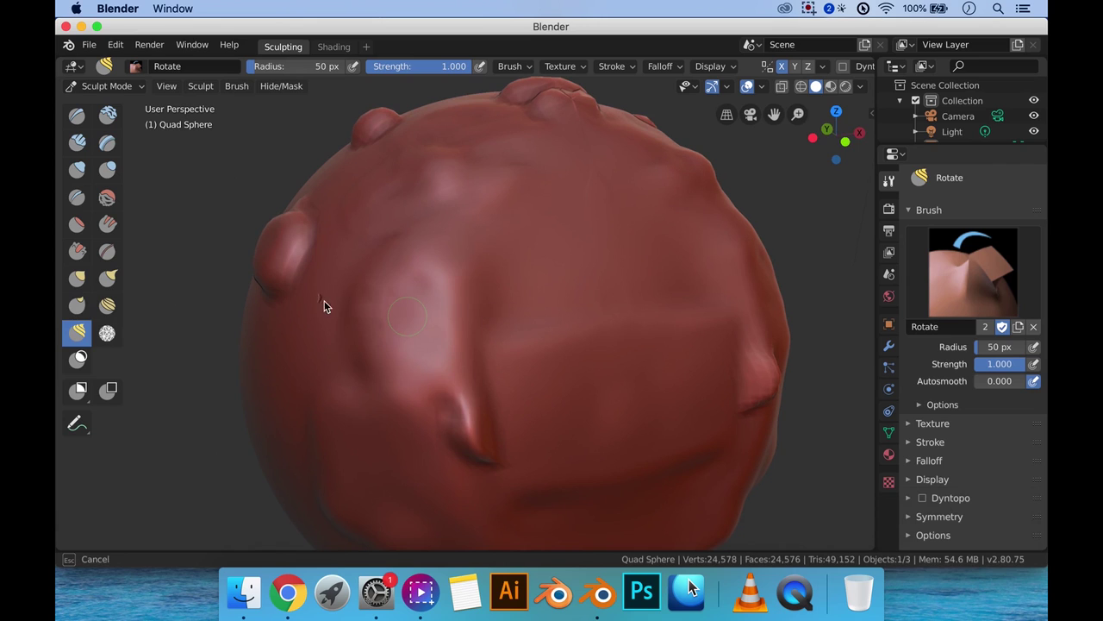
{"action": "scroll", "coordinate": [405, 305], "scroll_direction": "down", "scroll_amount": 3}
{"action": "middle_click_drag", "start_coordinate": [418, 305], "coordinate": [460, 311]}
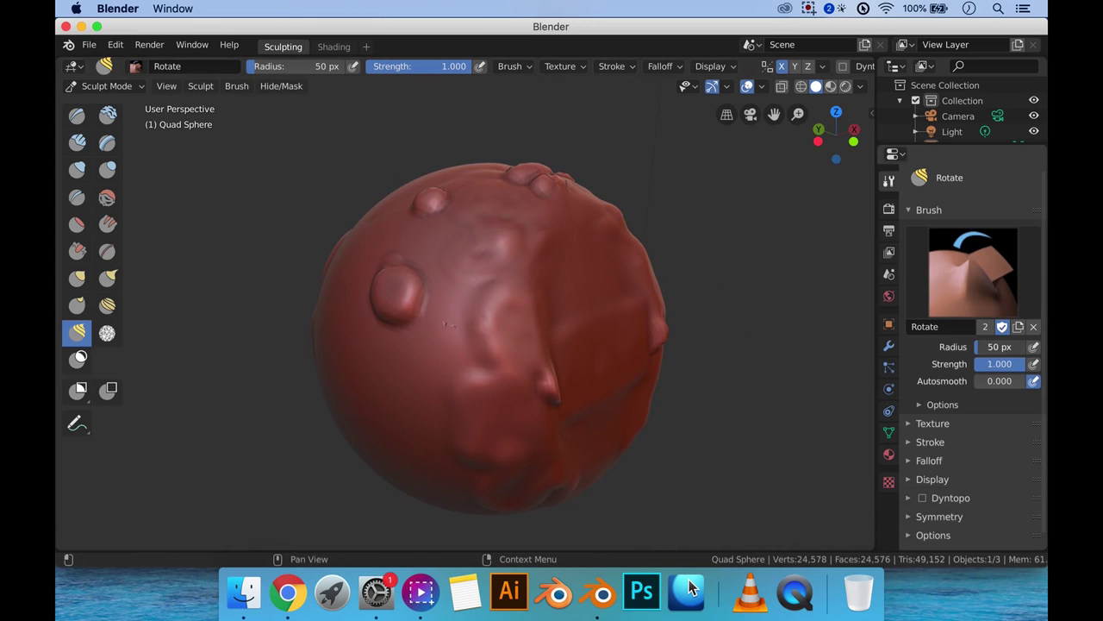
Step: Try twisting the bumpy side of the sphere into a swirl with the Rotate brush at 373 px radius, and undo the strokes
{"action": "left_click_drag", "start_coordinate": [999, 346], "coordinate": [1043, 347]}
{"action": "mouse_move", "coordinate": [508, 344]}
{"action": "left_mouse_down"}
{"action": "mouse_move", "coordinate": [356, 322]}
{"action": "mouse_move", "coordinate": [347, 358]}
{"action": "mouse_move", "coordinate": [359, 373]}
{"action": "mouse_move", "coordinate": [362, 298]}
{"action": "mouse_move", "coordinate": [427, 262]}
{"action": "mouse_move", "coordinate": [525, 264]}
{"action": "mouse_move", "coordinate": [542, 311]}
{"action": "mouse_move", "coordinate": [548, 292]}
{"action": "mouse_move", "coordinate": [532, 250]}
{"action": "mouse_move", "coordinate": [500, 248]}
{"action": "mouse_move", "coordinate": [469, 266]}
{"action": "mouse_move", "coordinate": [463, 293]}
{"action": "mouse_move", "coordinate": [481, 313]}
{"action": "mouse_move", "coordinate": [511, 303]}
{"action": "mouse_move", "coordinate": [508, 261]}
{"action": "mouse_move", "coordinate": [482, 245]}
{"action": "mouse_move", "coordinate": [491, 236]}
{"action": "mouse_move", "coordinate": [544, 243]}
{"action": "mouse_move", "coordinate": [567, 278]}
{"action": "mouse_move", "coordinate": [562, 311]}
{"action": "mouse_move", "coordinate": [512, 320]}
{"action": "left_mouse_up"}
{"action": "key", "text": "ctrl+z"}
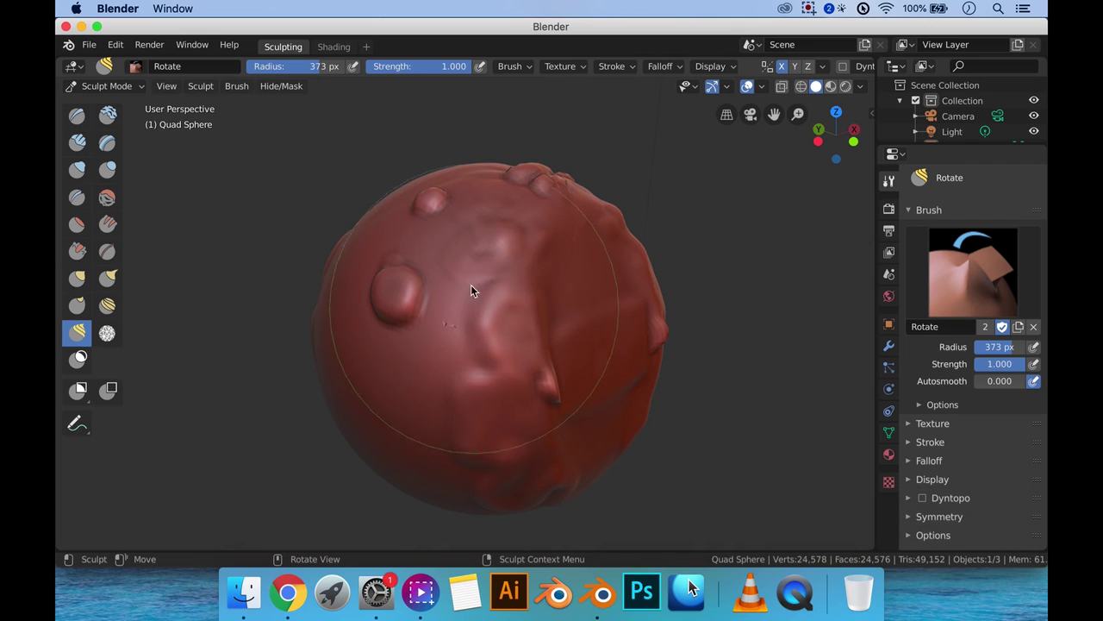
{"action": "mouse_move", "coordinate": [484, 323]}
{"action": "left_mouse_down"}
{"action": "mouse_move", "coordinate": [470, 339]}
{"action": "mouse_move", "coordinate": [461, 314]}
{"action": "mouse_move", "coordinate": [552, 284]}
{"action": "mouse_move", "coordinate": [405, 322]}
{"action": "mouse_move", "coordinate": [483, 347]}
{"action": "mouse_move", "coordinate": [513, 300]}
{"action": "mouse_move", "coordinate": [486, 306]}
{"action": "mouse_move", "coordinate": [507, 278]}
{"action": "mouse_move", "coordinate": [451, 293]}
{"action": "mouse_move", "coordinate": [490, 266]}
{"action": "mouse_move", "coordinate": [475, 342]}
{"action": "mouse_move", "coordinate": [523, 280]}
{"action": "mouse_move", "coordinate": [458, 305]}
{"action": "mouse_move", "coordinate": [515, 344]}
{"action": "mouse_move", "coordinate": [507, 291]}
{"action": "mouse_move", "coordinate": [468, 303]}
{"action": "mouse_move", "coordinate": [524, 293]}
{"action": "mouse_move", "coordinate": [479, 342]}
{"action": "mouse_move", "coordinate": [468, 301]}
{"action": "mouse_move", "coordinate": [547, 337]}
{"action": "left_mouse_up"}
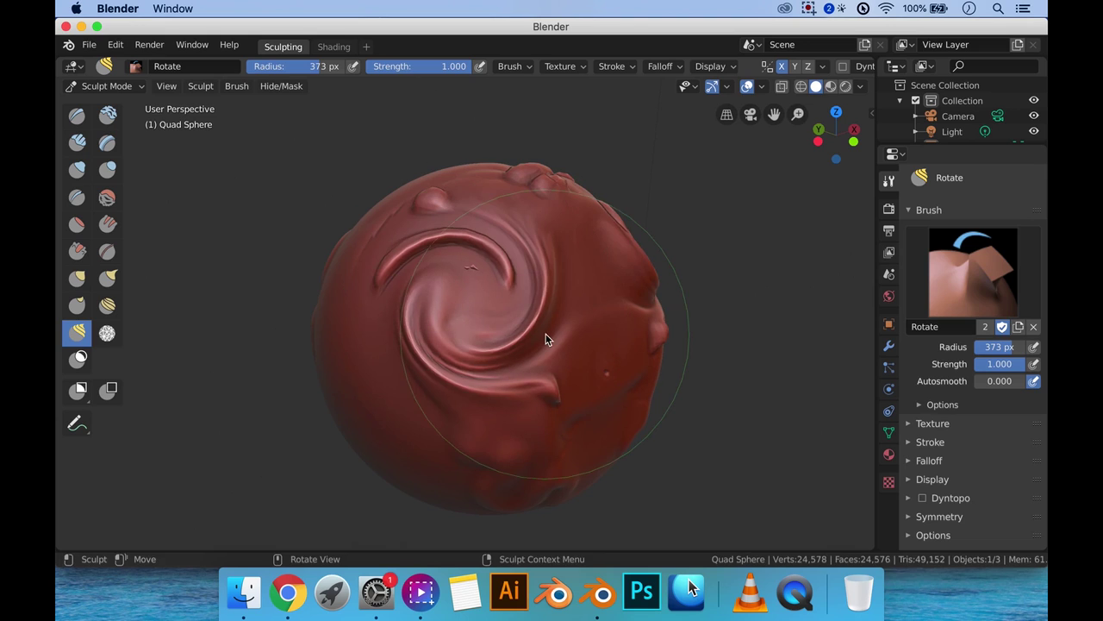
{"action": "key", "text": "ctrl+z"}
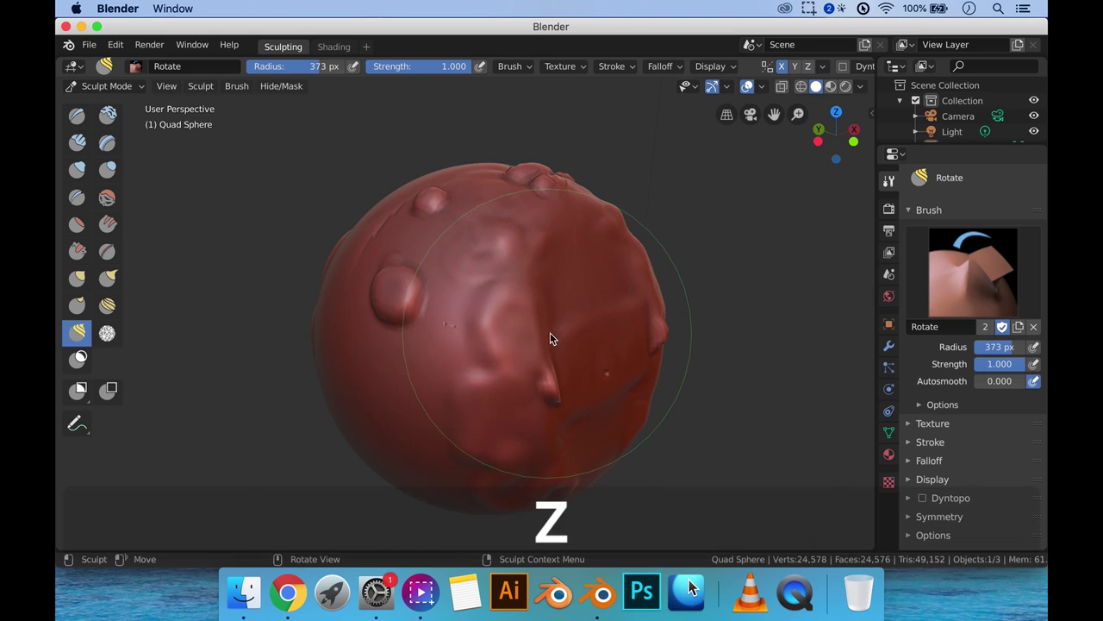
Step: Pull the sides of the sphere outward into broad wings with the Snake Hook brush at 373 px radius
{"action": "left_click", "coordinate": [107, 277]}
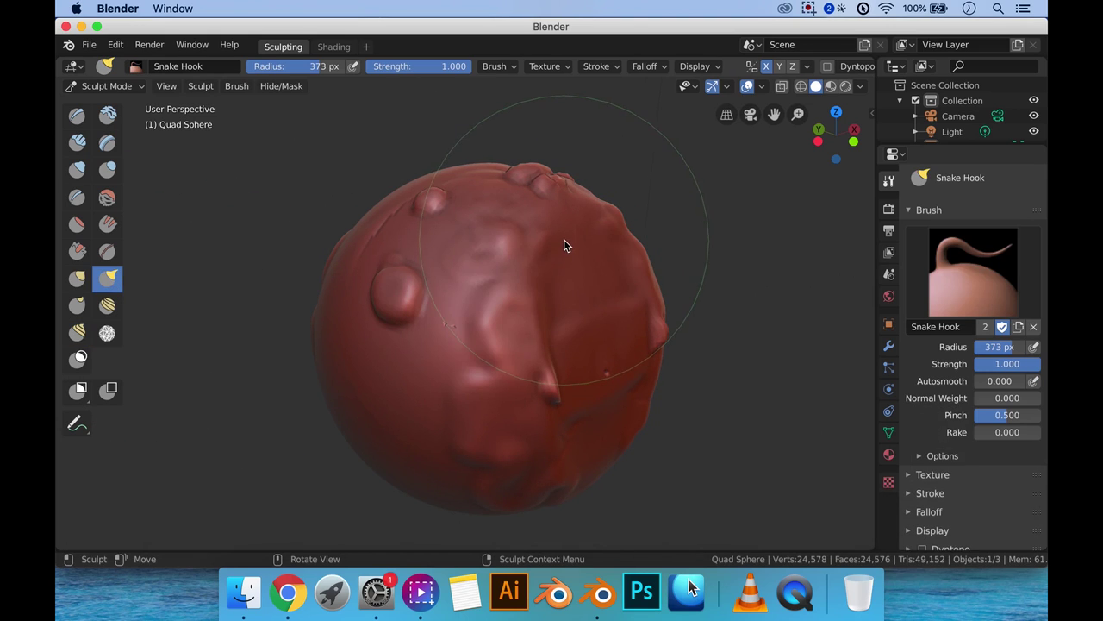
{"action": "left_click_drag", "start_coordinate": [564, 239], "coordinate": [681, 233]}
{"action": "middle_click_drag", "start_coordinate": [645, 267], "coordinate": [557, 310]}
{"action": "mouse_move", "coordinate": [552, 322]}
{"action": "left_mouse_down"}
{"action": "mouse_move", "coordinate": [704, 303]}
{"action": "mouse_move", "coordinate": [654, 306]}
{"action": "mouse_move", "coordinate": [647, 318]}
{"action": "mouse_move", "coordinate": [669, 324]}
{"action": "mouse_move", "coordinate": [724, 310]}
{"action": "left_mouse_up"}
Step: Set the Snake Hook radius to 72 px, try pulling thin spikes up from the wings, and undo all the Snake Hook strokes
{"action": "left_click_drag", "start_coordinate": [1000, 346], "coordinate": [690, 590]}
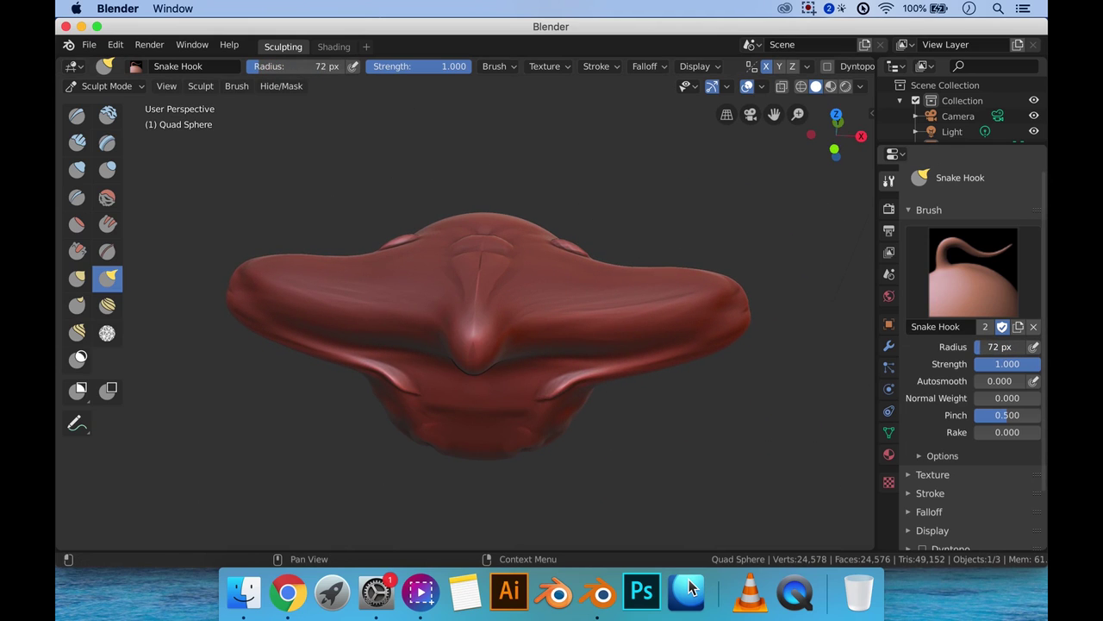
{"action": "mouse_move", "coordinate": [666, 314]}
{"action": "left_mouse_down"}
{"action": "mouse_move", "coordinate": [613, 195]}
{"action": "mouse_move", "coordinate": [625, 172]}
{"action": "left_mouse_up"}
{"action": "mouse_move", "coordinate": [749, 320]}
{"action": "left_mouse_down"}
{"action": "mouse_move", "coordinate": [730, 300]}
{"action": "mouse_move", "coordinate": [734, 227]}
{"action": "mouse_move", "coordinate": [776, 216]}
{"action": "left_mouse_up"}
{"action": "key", "text": "super+z"}
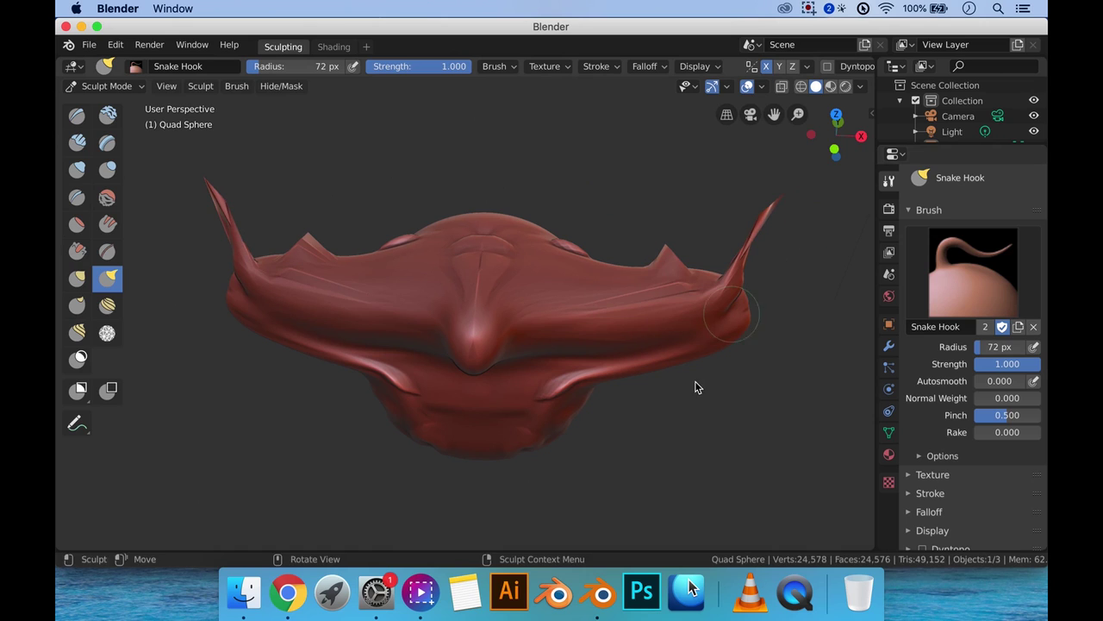
{"action": "key", "text": "super+z"}
{"action": "key", "text": "super+z"}
{"action": "key", "text": "super+z"}
{"action": "key", "text": "super+z"}
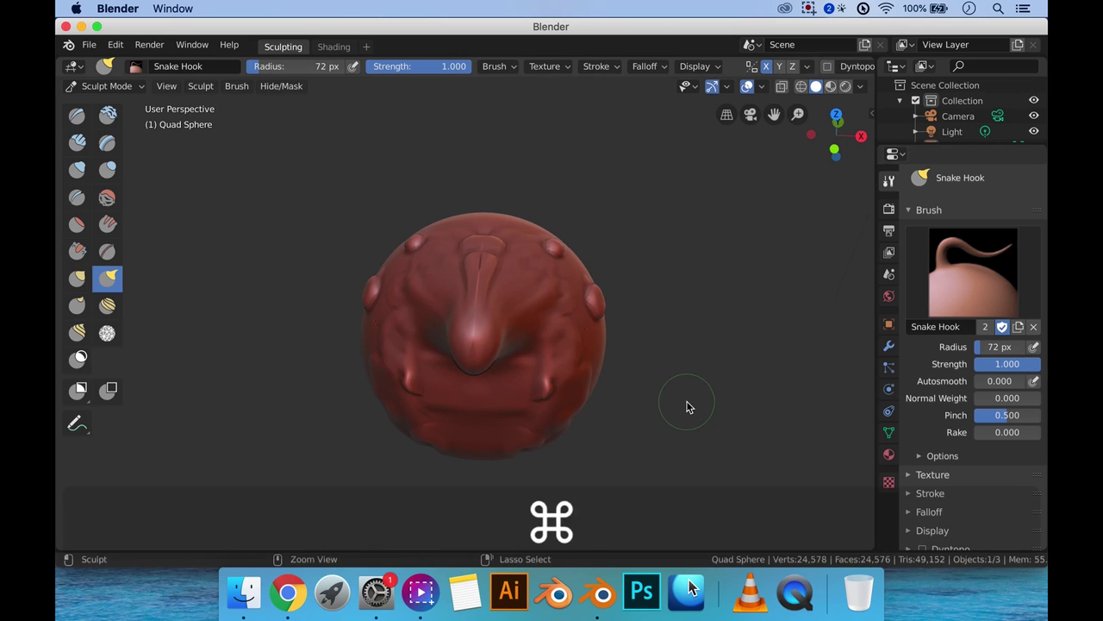
Step: Push the ridges on both sides of the flat front band around with the Nudge brush at 0.500 strength
{"action": "mouse_move", "coordinate": [573, 394]}
{"action": "middle_mouse_down"}
{"action": "mouse_move", "coordinate": [604, 370]}
{"action": "mouse_move", "coordinate": [619, 378]}
{"action": "middle_mouse_up"}
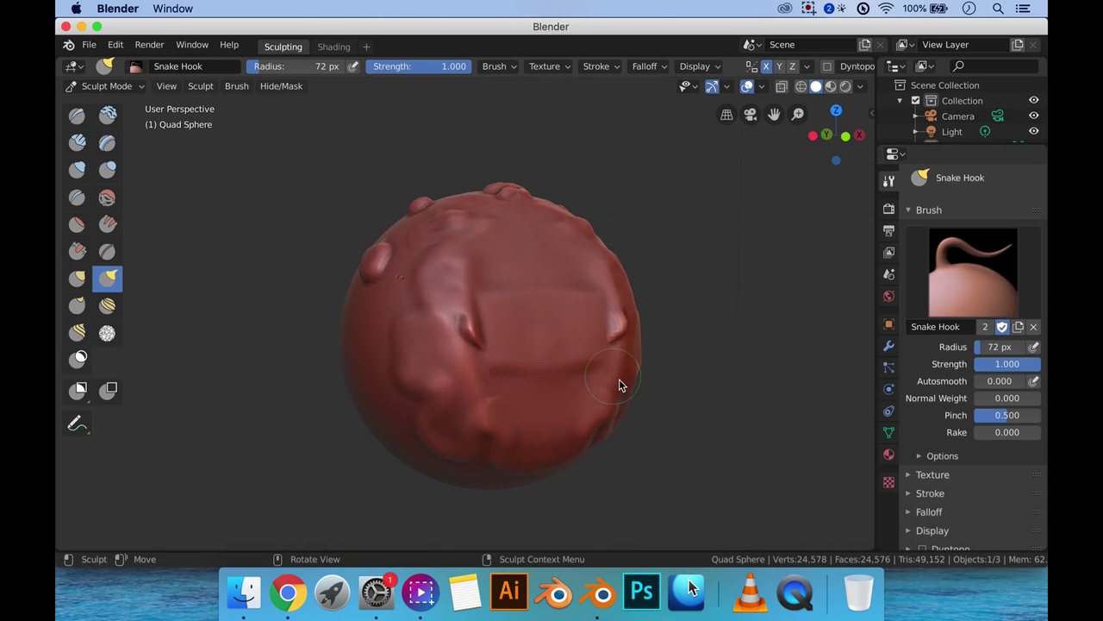
{"action": "type", "text": "0.5"}
{"action": "key", "text": "Return"}
{"action": "left_click", "coordinate": [109, 307]}
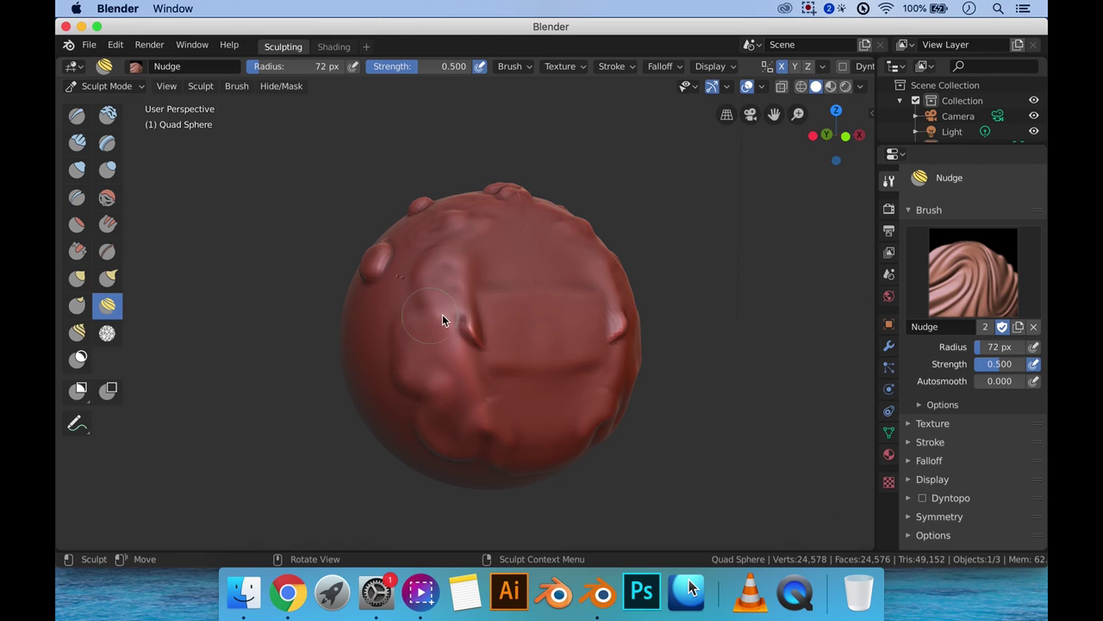
{"action": "mouse_move", "coordinate": [460, 329]}
{"action": "left_mouse_down"}
{"action": "mouse_move", "coordinate": [486, 309]}
{"action": "mouse_move", "coordinate": [476, 354]}
{"action": "mouse_move", "coordinate": [477, 300]}
{"action": "mouse_move", "coordinate": [476, 341]}
{"action": "mouse_move", "coordinate": [493, 339]}
{"action": "mouse_move", "coordinate": [473, 344]}
{"action": "mouse_move", "coordinate": [487, 283]}
{"action": "mouse_move", "coordinate": [480, 341]}
{"action": "mouse_move", "coordinate": [478, 285]}
{"action": "mouse_move", "coordinate": [473, 320]}
{"action": "left_mouse_up"}
{"action": "scroll", "coordinate": [476, 336], "scroll_direction": "up", "scroll_amount": 3}
{"action": "scroll", "coordinate": [488, 345], "scroll_direction": "down", "scroll_amount": 2}
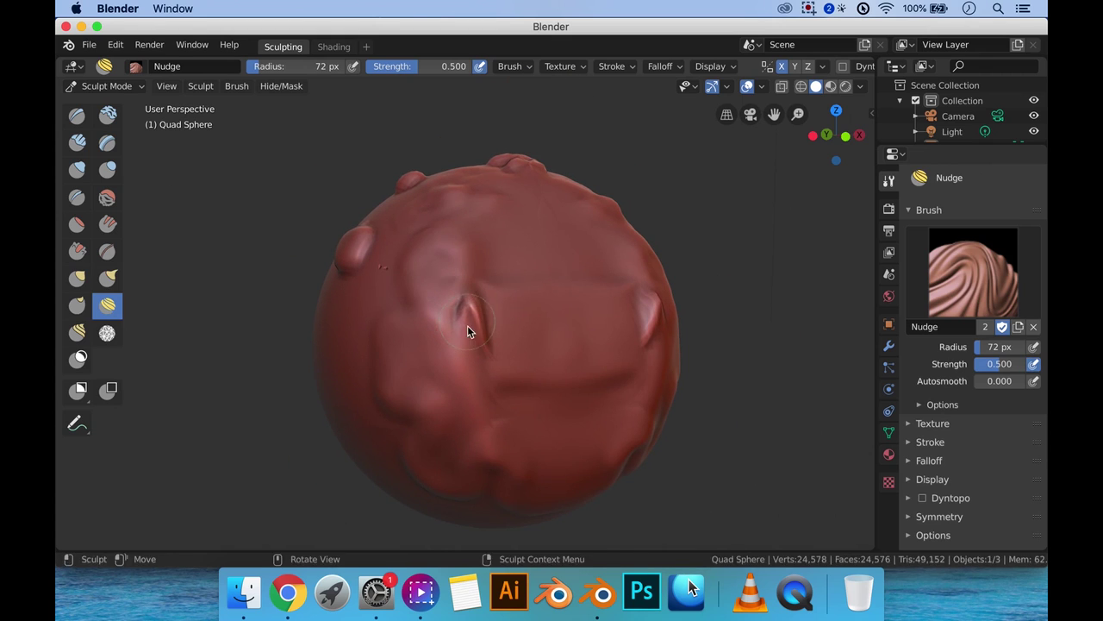
{"action": "mouse_move", "coordinate": [480, 335]}
{"action": "left_mouse_down"}
{"action": "mouse_move", "coordinate": [490, 239]}
{"action": "mouse_move", "coordinate": [483, 338]}
{"action": "left_mouse_up"}
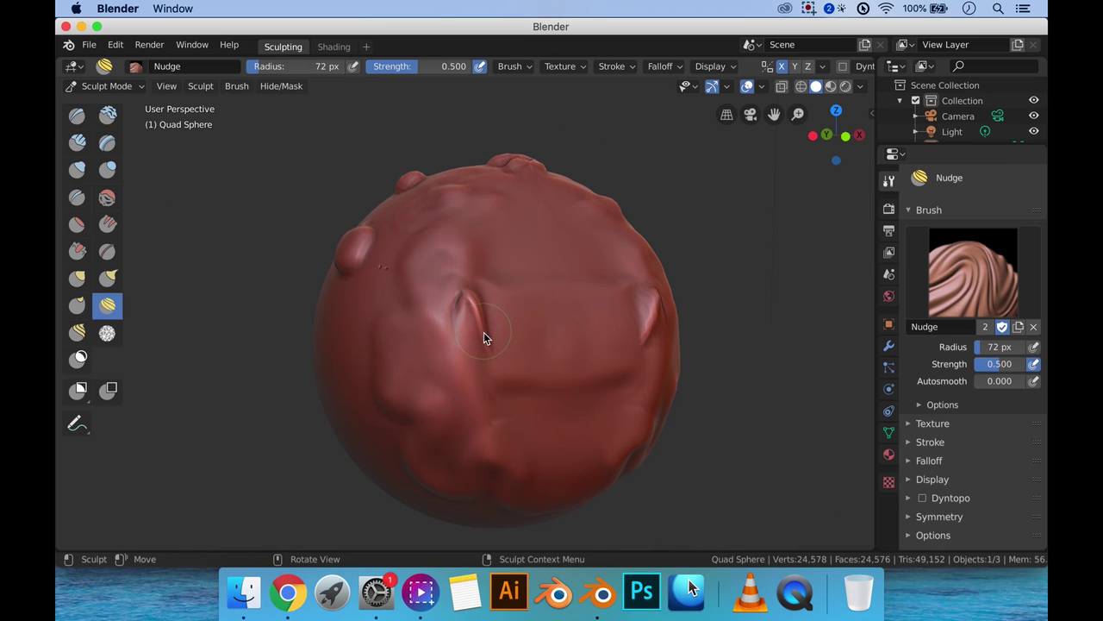
{"action": "middle_click_drag", "start_coordinate": [502, 329], "coordinate": [393, 335]}
{"action": "mouse_move", "coordinate": [393, 335]}
{"action": "left_mouse_down"}
{"action": "mouse_move", "coordinate": [404, 299]}
{"action": "mouse_move", "coordinate": [378, 358]}
{"action": "mouse_move", "coordinate": [413, 331]}
{"action": "left_mouse_up"}
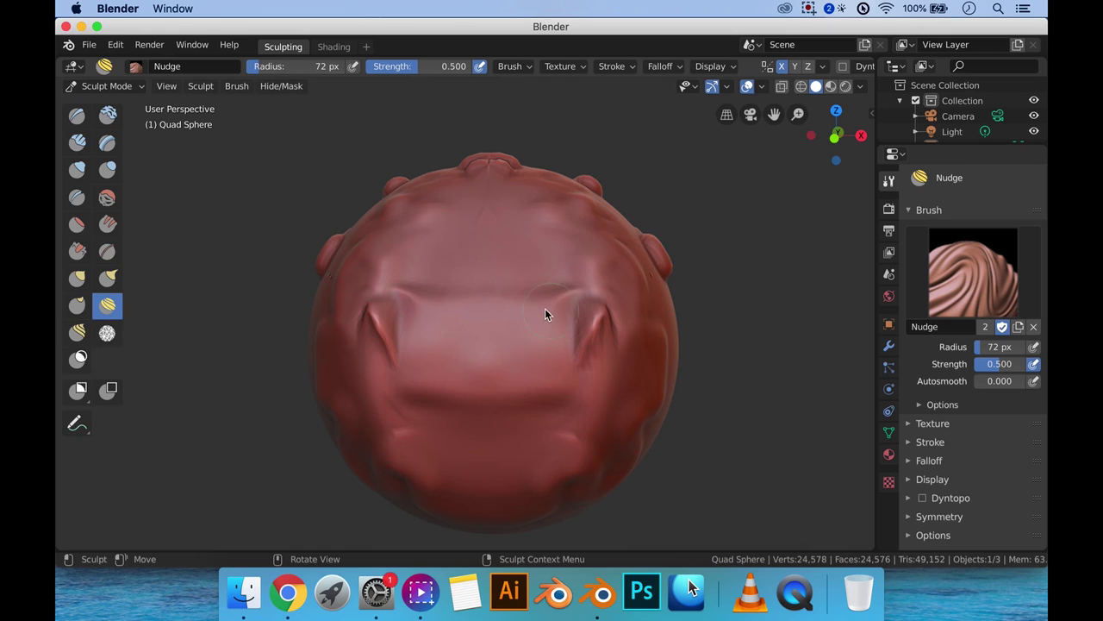
Step: Paint a mask across the flat front band with the Mask brush at 72 px radius
{"action": "scroll", "coordinate": [535, 314], "scroll_direction": "down", "scroll_amount": 2}
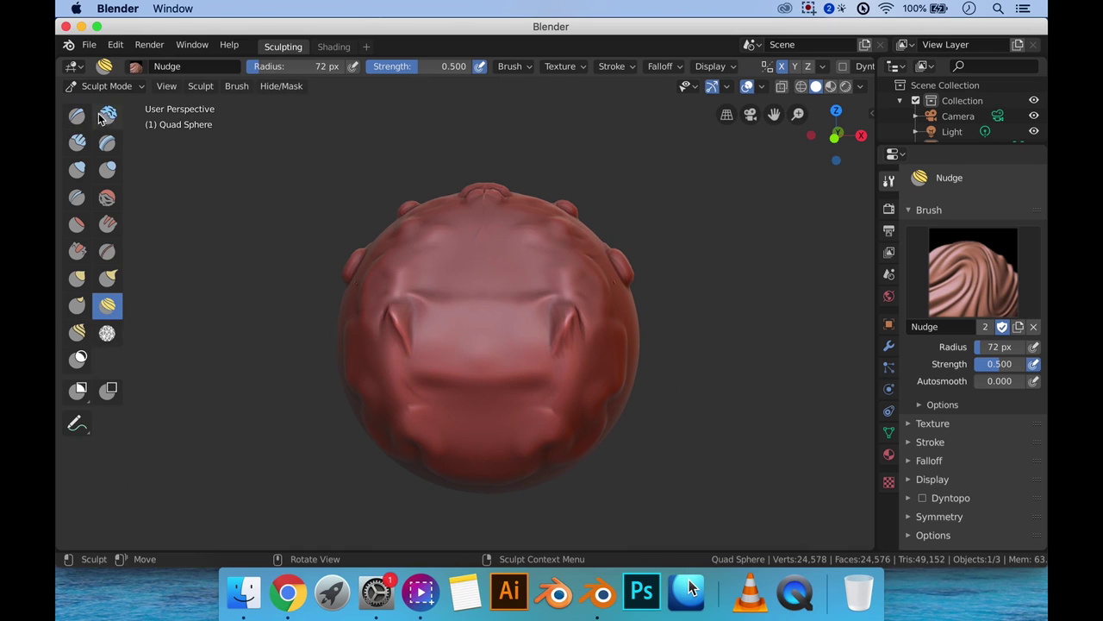
{"action": "left_click", "coordinate": [78, 361]}
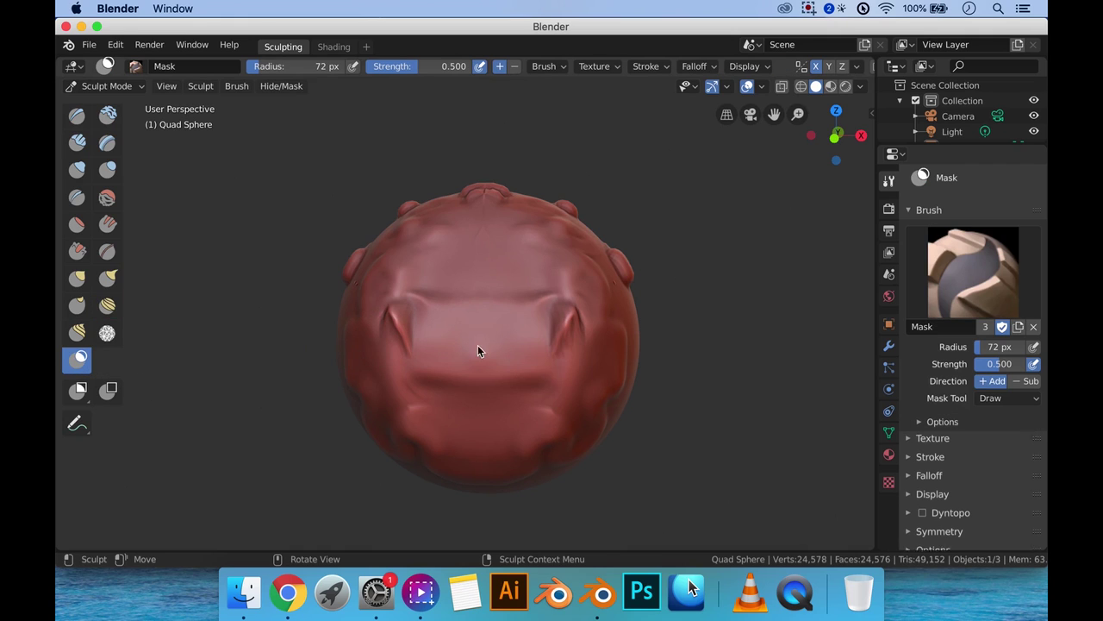
{"action": "mouse_move", "coordinate": [437, 321]}
{"action": "left_mouse_down"}
{"action": "mouse_move", "coordinate": [441, 308]}
{"action": "mouse_move", "coordinate": [485, 316]}
{"action": "mouse_move", "coordinate": [424, 326]}
{"action": "mouse_move", "coordinate": [538, 323]}
{"action": "left_mouse_up"}
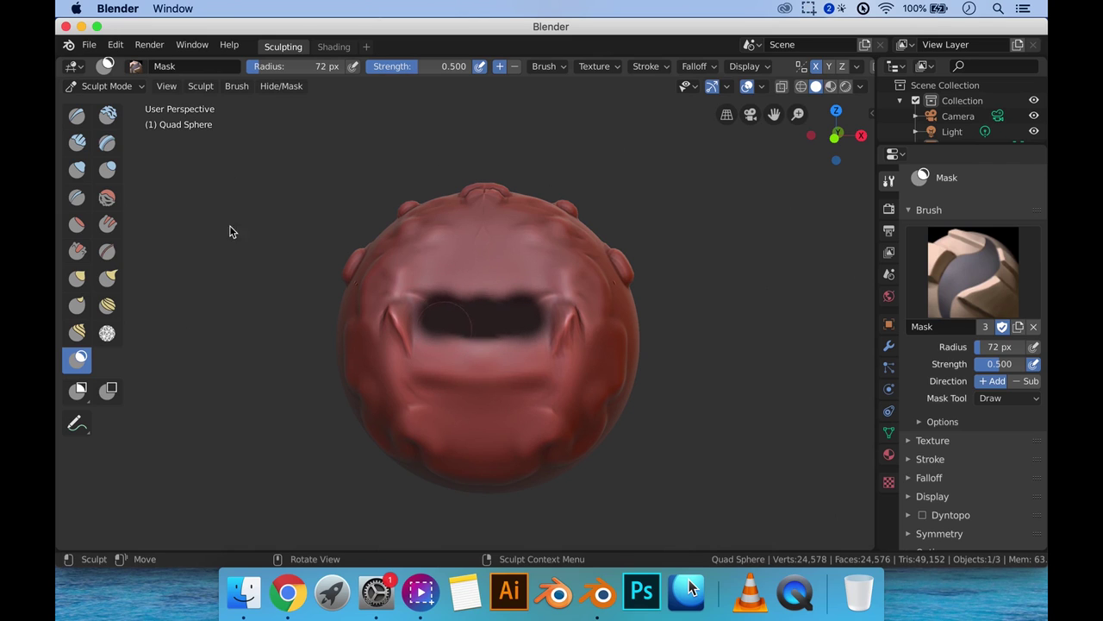
Step: Sculpt raised strokes over and around the masked strip with the Draw brush at 0.500 strength
{"action": "left_click", "coordinate": [77, 115]}
{"action": "mouse_move", "coordinate": [447, 295]}
{"action": "left_mouse_down"}
{"action": "mouse_move", "coordinate": [464, 346]}
{"action": "mouse_move", "coordinate": [480, 325]}
{"action": "mouse_move", "coordinate": [471, 279]}
{"action": "mouse_move", "coordinate": [477, 345]}
{"action": "left_mouse_up"}
{"action": "mouse_move", "coordinate": [517, 319]}
{"action": "middle_mouse_down"}
{"action": "mouse_move", "coordinate": [531, 328]}
{"action": "mouse_move", "coordinate": [524, 339]}
{"action": "mouse_move", "coordinate": [482, 263]}
{"action": "middle_mouse_up"}
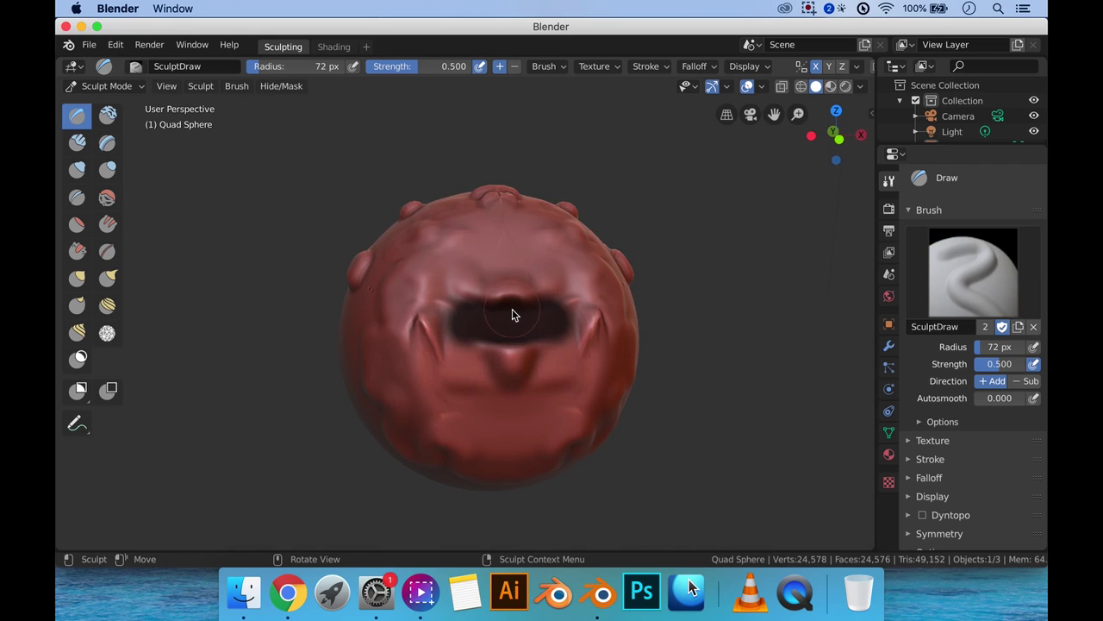
{"action": "scroll", "coordinate": [515, 312], "scroll_direction": "up", "scroll_amount": 3}
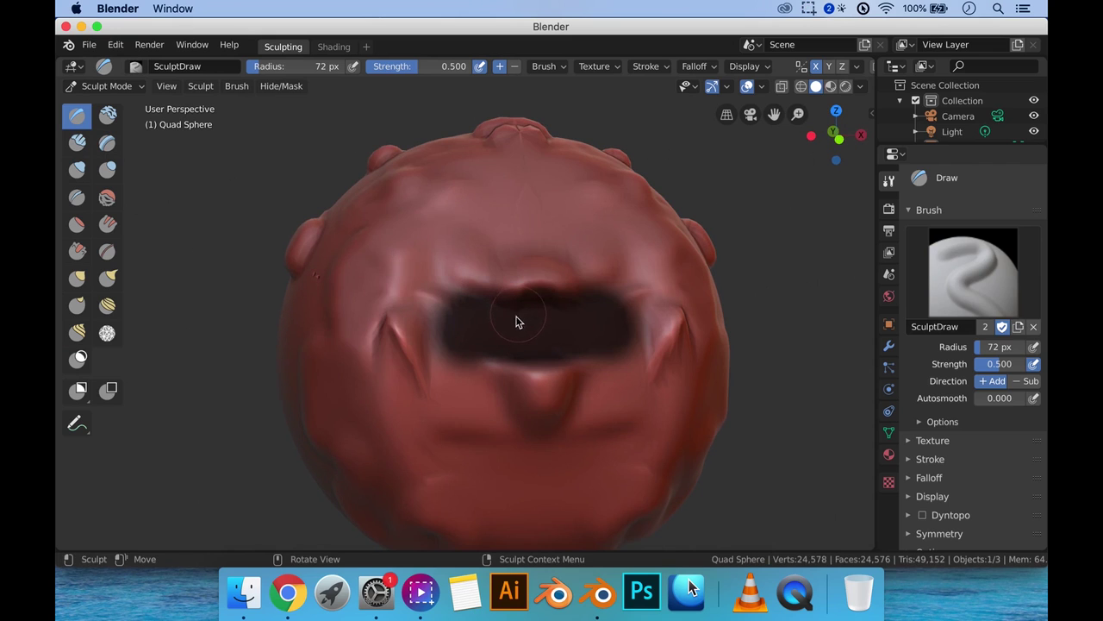
Step: Mask a rectangular area over the front band with the Box Mask tool
{"action": "left_click", "coordinate": [77, 391]}
{"action": "left_click_drag", "start_coordinate": [431, 280], "coordinate": [648, 382]}
{"action": "scroll", "coordinate": [650, 366], "scroll_direction": "down", "scroll_amount": 2}
{"action": "middle_click_drag", "start_coordinate": [643, 363], "coordinate": [587, 373]}
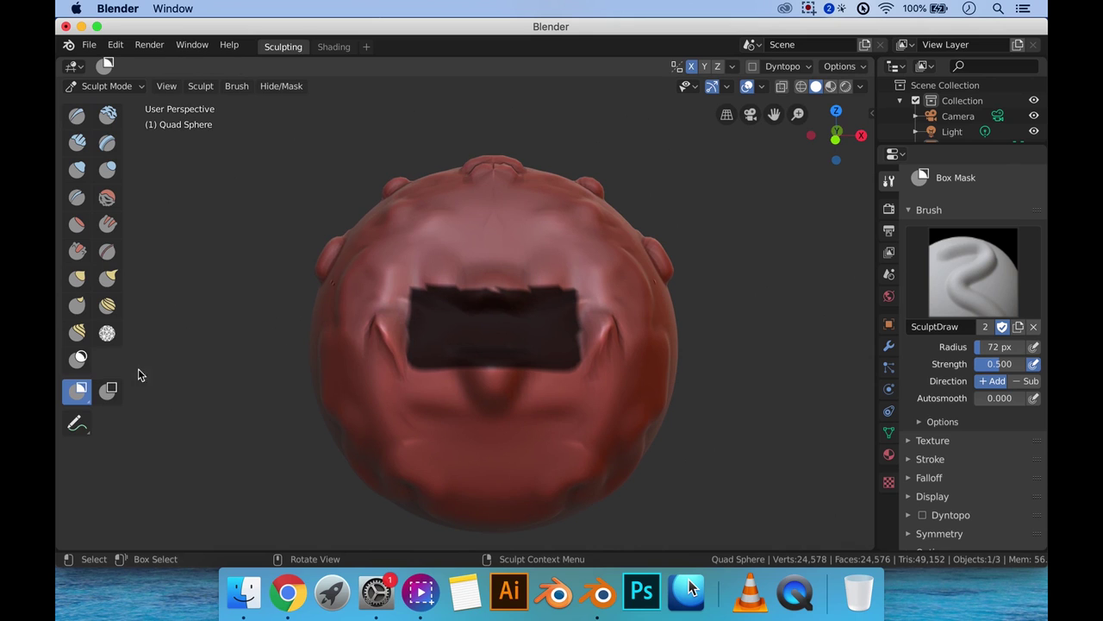
Step: Try hiding the masked front area of the sphere with the Box Hide tool, and undo it
{"action": "left_click", "coordinate": [107, 394]}
{"action": "left_click_drag", "start_coordinate": [399, 265], "coordinate": [591, 386]}
{"action": "middle_click_drag", "start_coordinate": [576, 387], "coordinate": [555, 373]}
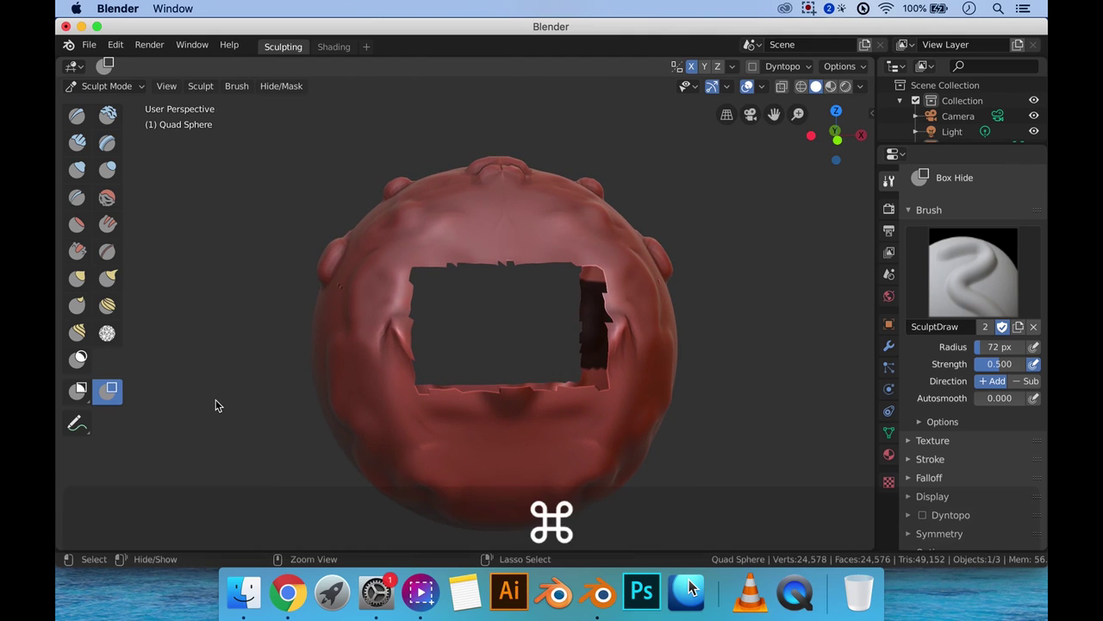
{"action": "key", "text": "super+z"}
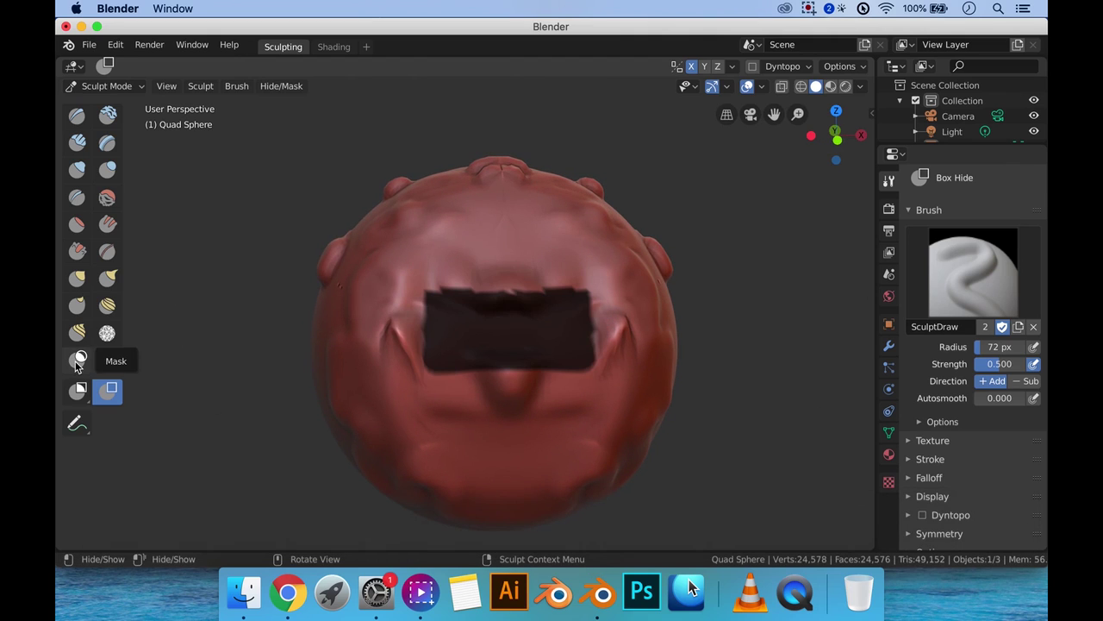
Step: Clear the front mask with a subtractive Box Mask, and repeat masking and clearing the same area
{"action": "left_click", "coordinate": [77, 390]}
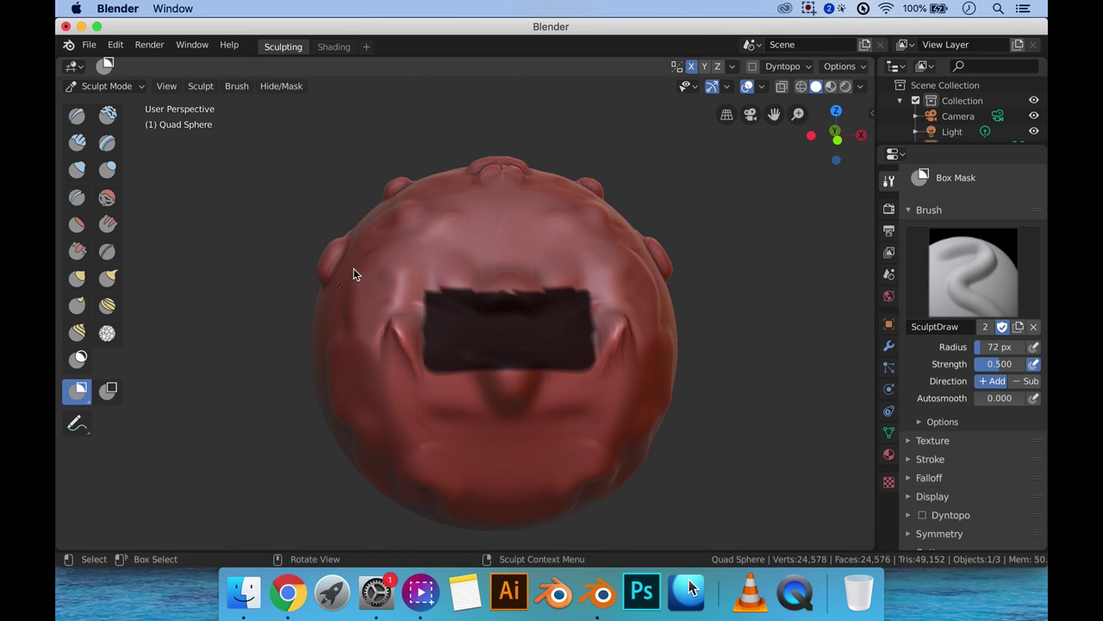
{"action": "left_click_drag", "start_coordinate": [352, 257], "coordinate": [646, 396], "text": "ctrl"}
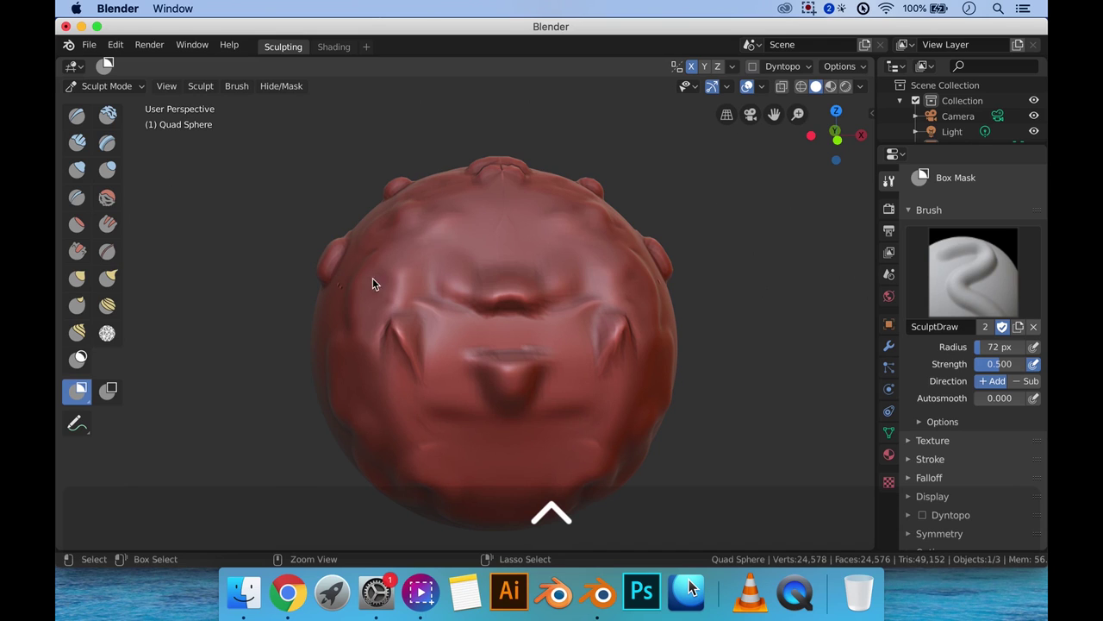
{"action": "left_click_drag", "start_coordinate": [405, 267], "coordinate": [605, 379]}
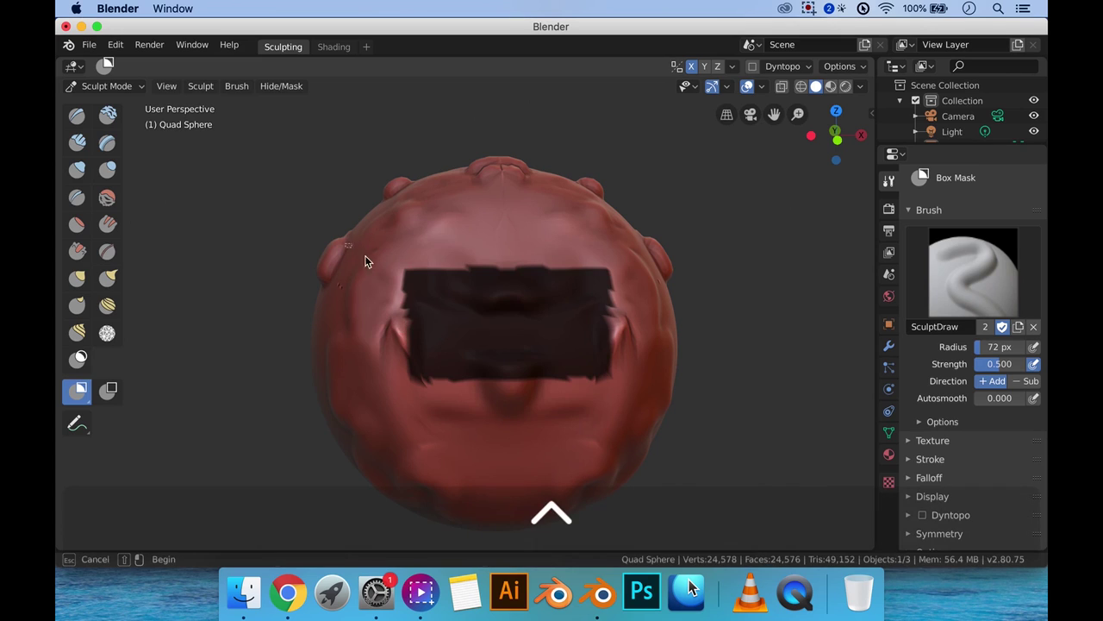
{"action": "left_click_drag", "start_coordinate": [345, 243], "coordinate": [673, 411], "text": "ctrl"}
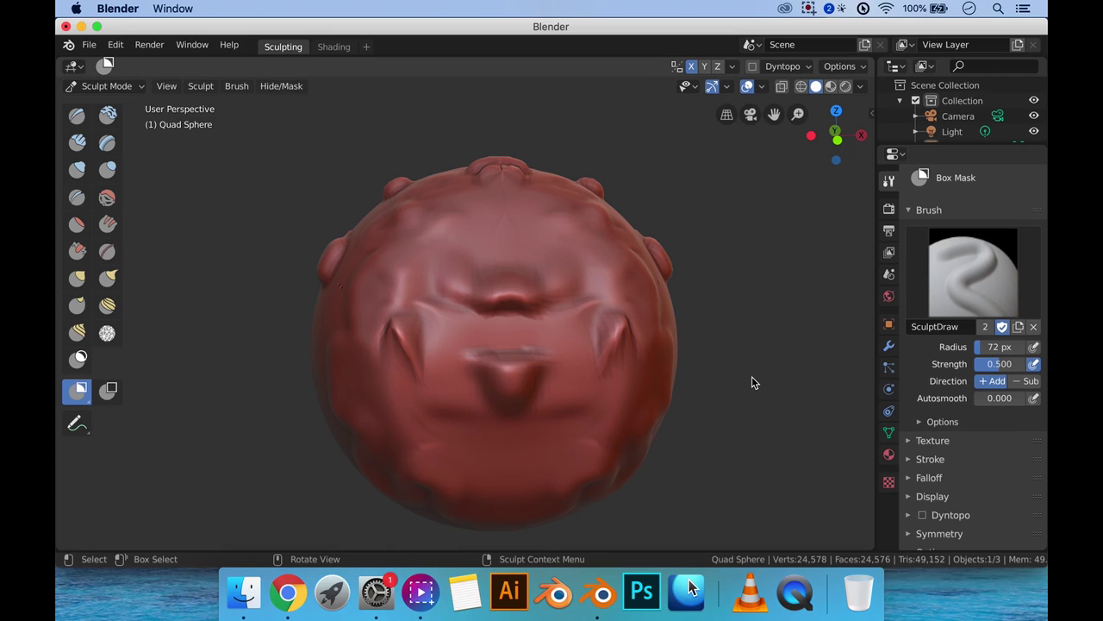
Step: Switch to the Draw brush and set its radius to 297 px
{"action": "left_click", "coordinate": [77, 115]}
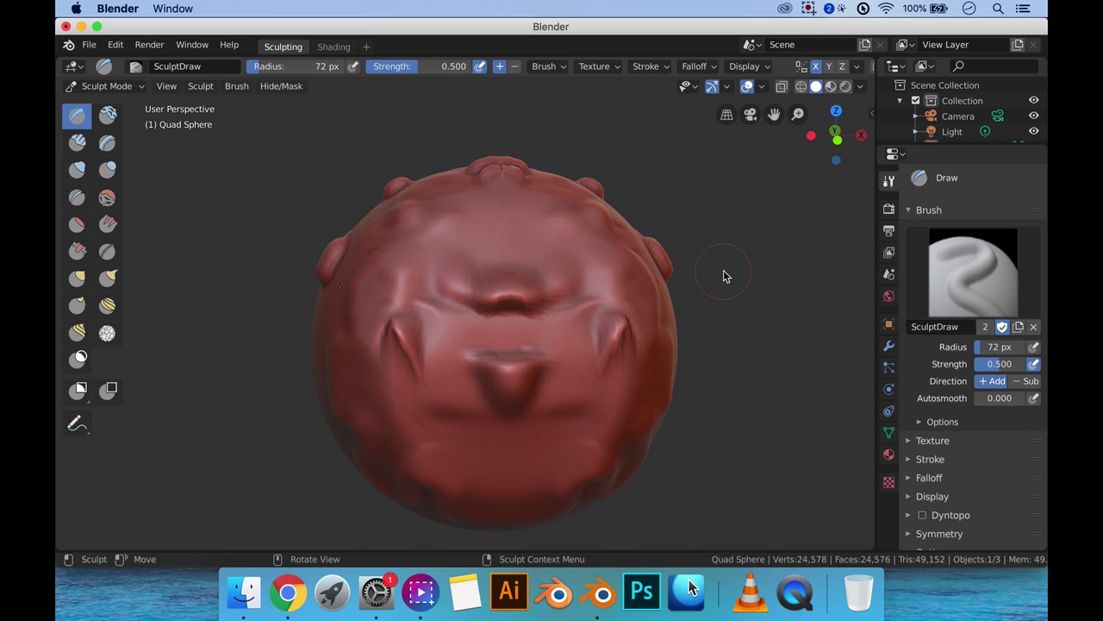
{"action": "middle_click_drag", "start_coordinate": [715, 265], "coordinate": [695, 267]}
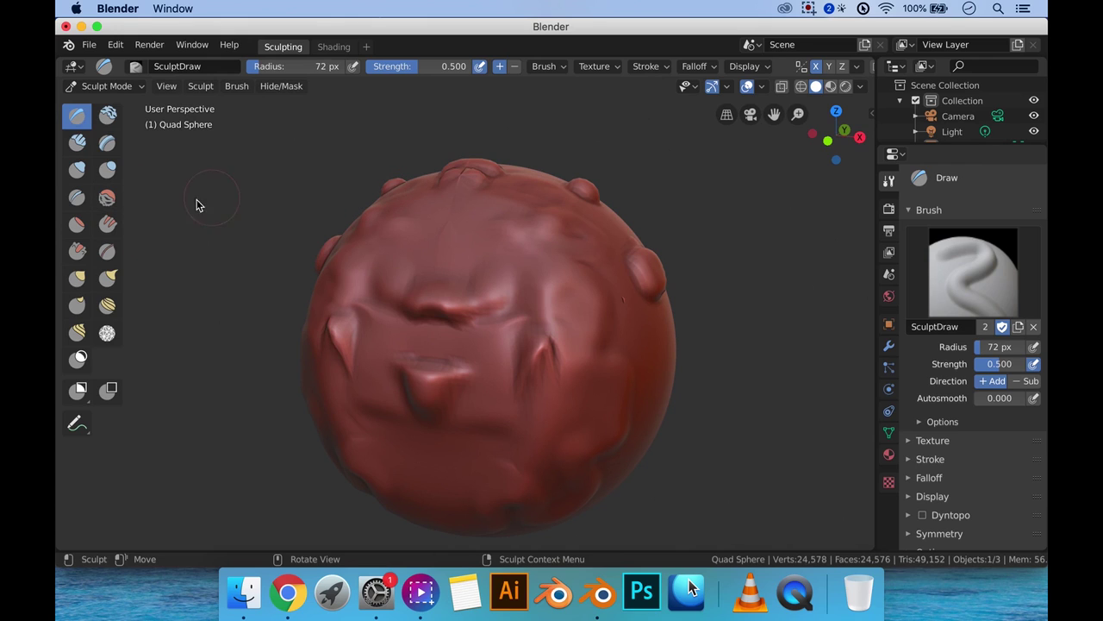
{"action": "key", "text": "shift"}
{"action": "right_click", "coordinate": [674, 202]}
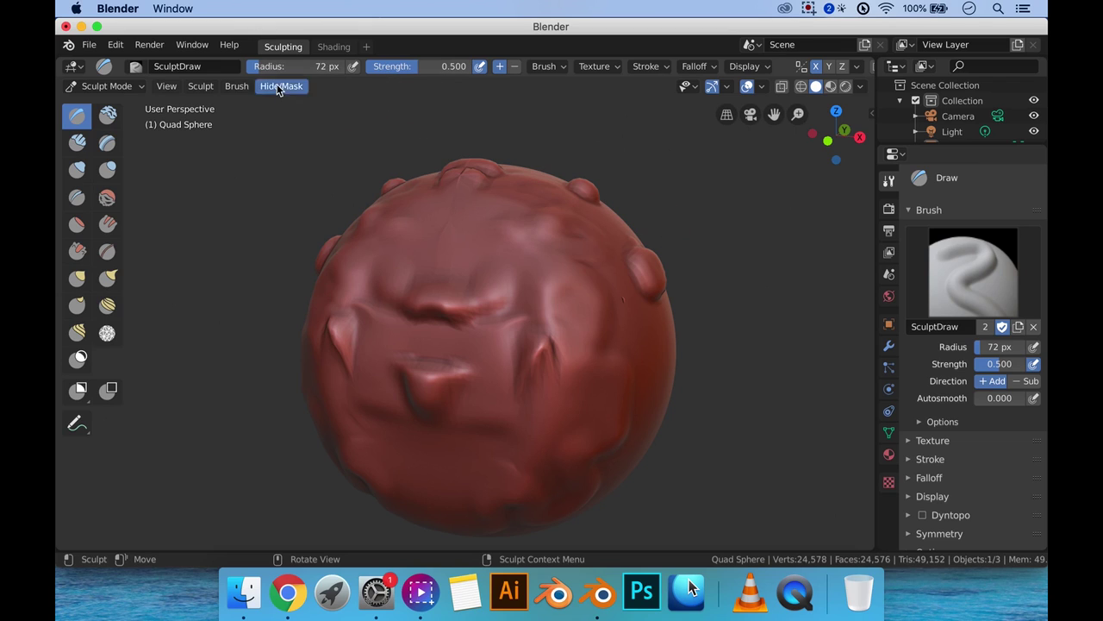
{"action": "right_click", "coordinate": [640, 216]}
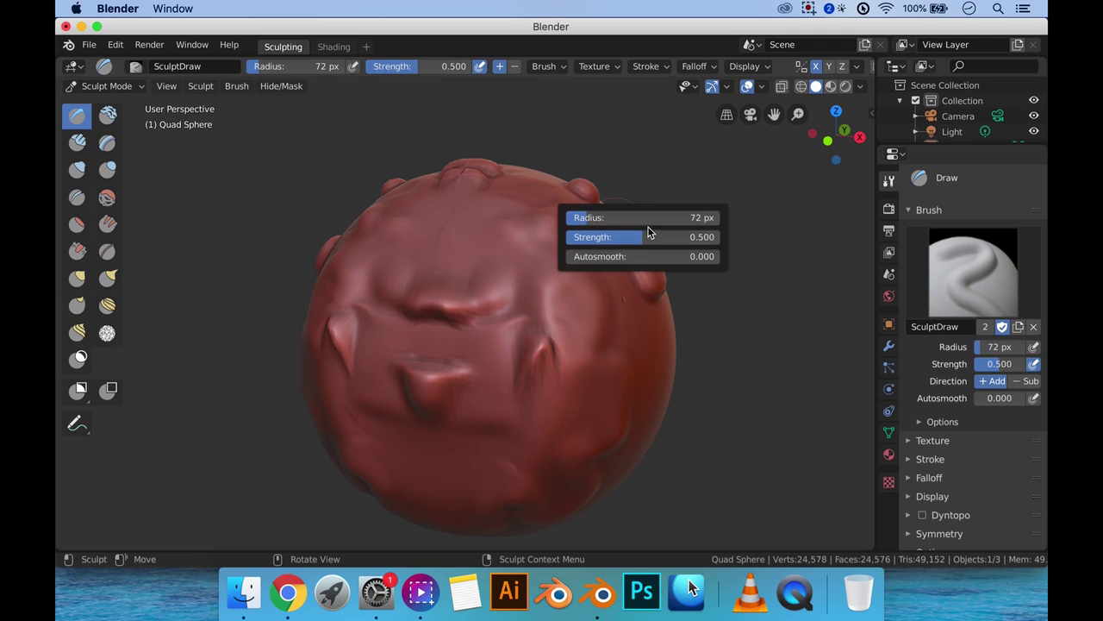
{"action": "left_click_drag", "start_coordinate": [638, 218], "coordinate": [720, 218]}
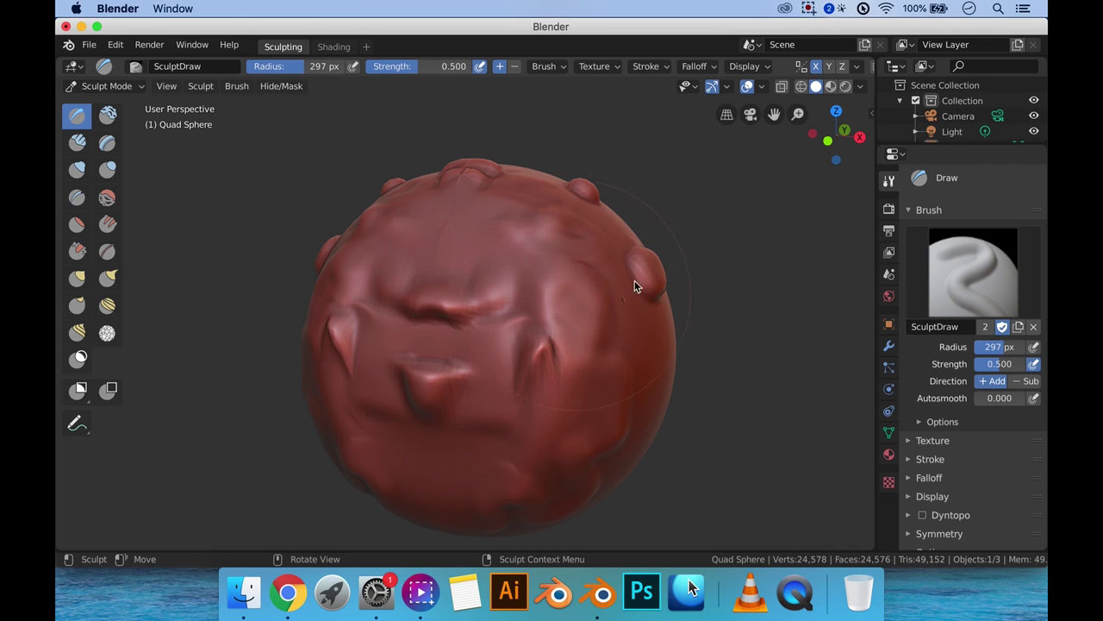
Step: Reduce the Draw brush radius to 80 px, and interactively resize it to 168 px
{"action": "right_click", "coordinate": [681, 212]}
{"action": "left_click_drag", "start_coordinate": [681, 212], "coordinate": [615, 212]}
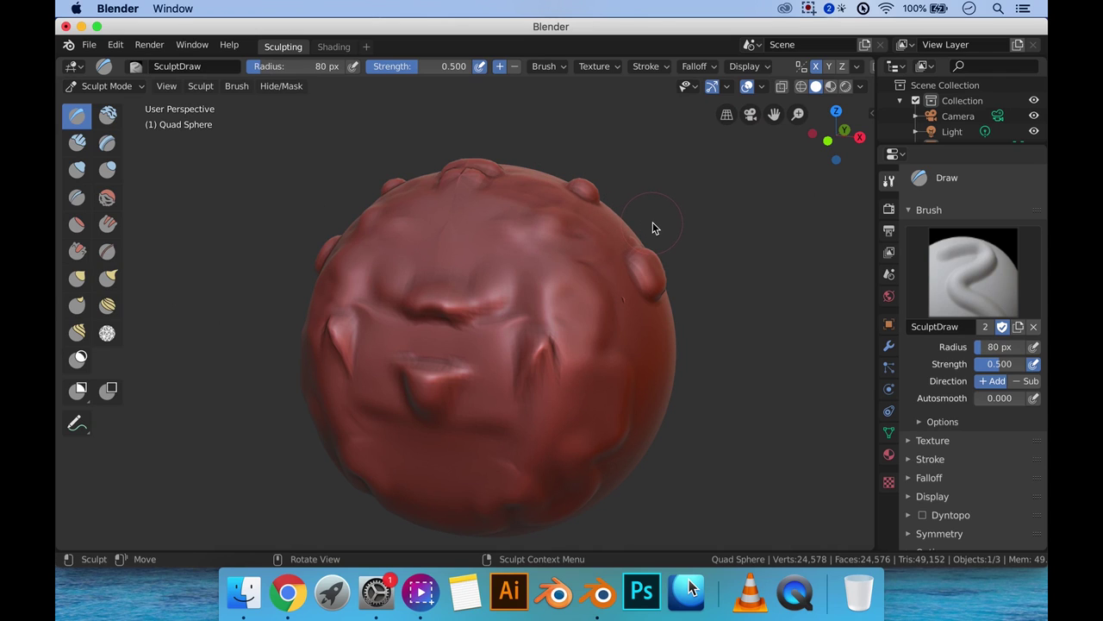
{"action": "key", "text": "f"}
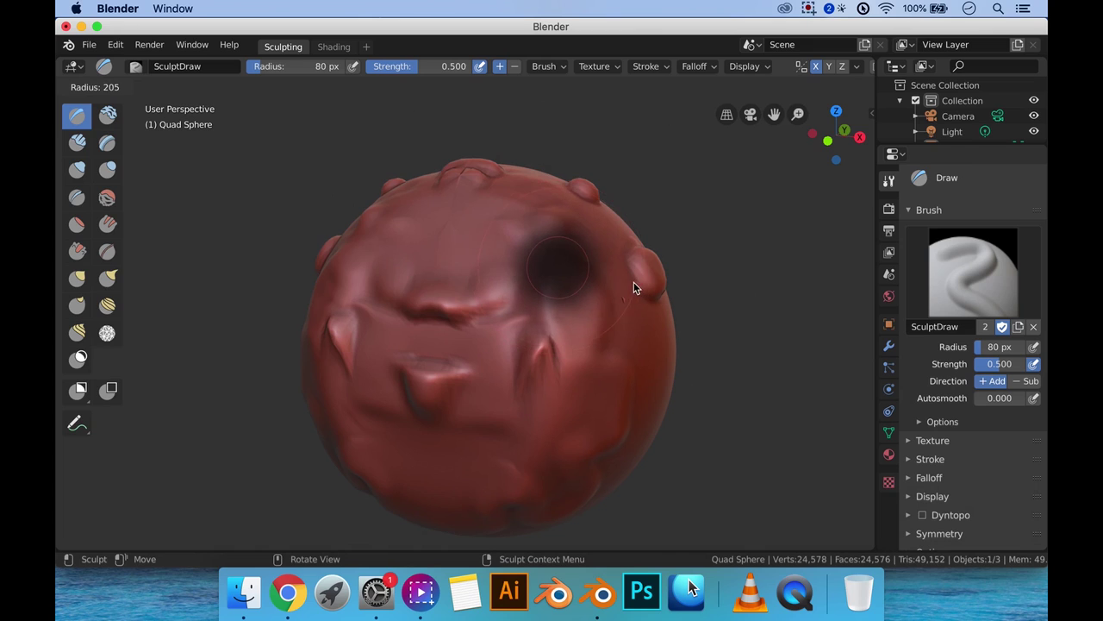
{"action": "left_click", "coordinate": [621, 281]}
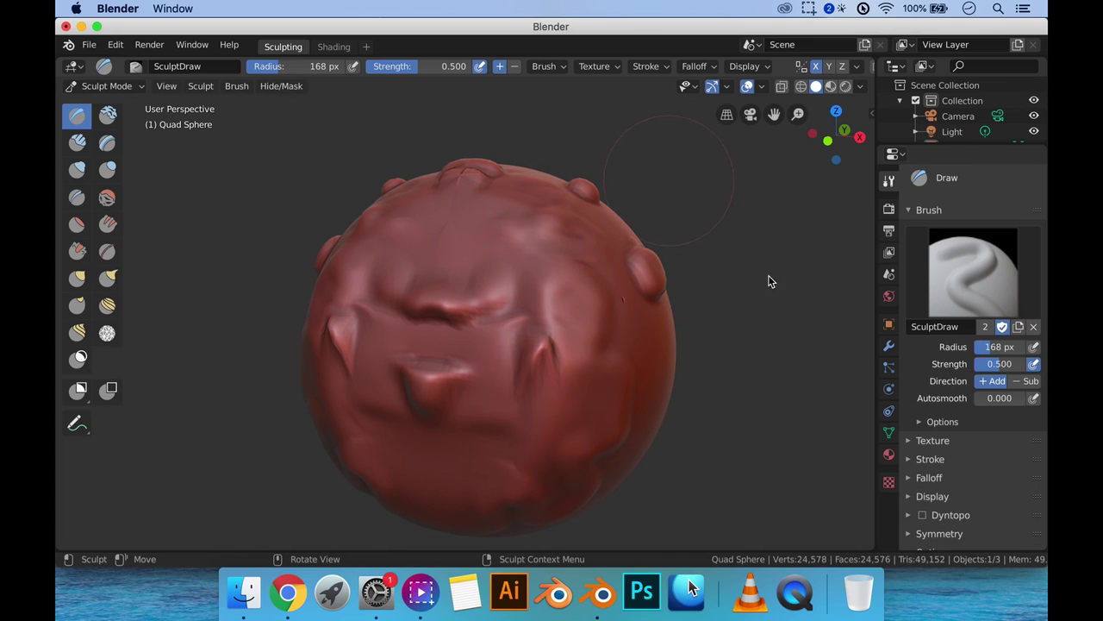
{"action": "right_click", "coordinate": [679, 234]}
{"action": "right_click", "coordinate": [662, 250]}
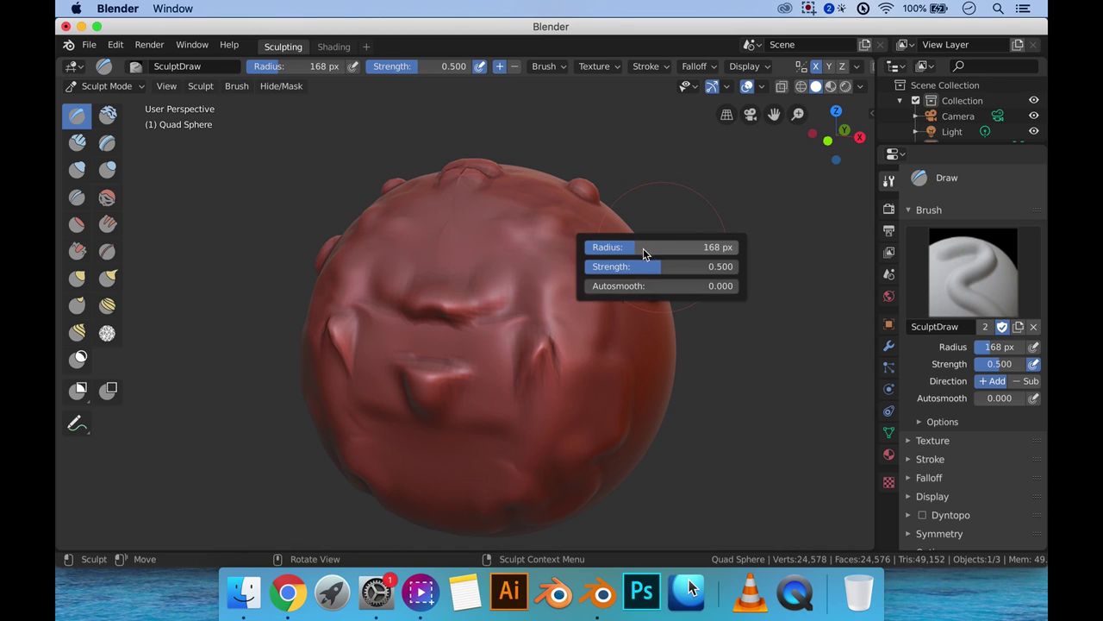
{"action": "left_click", "coordinate": [711, 251]}
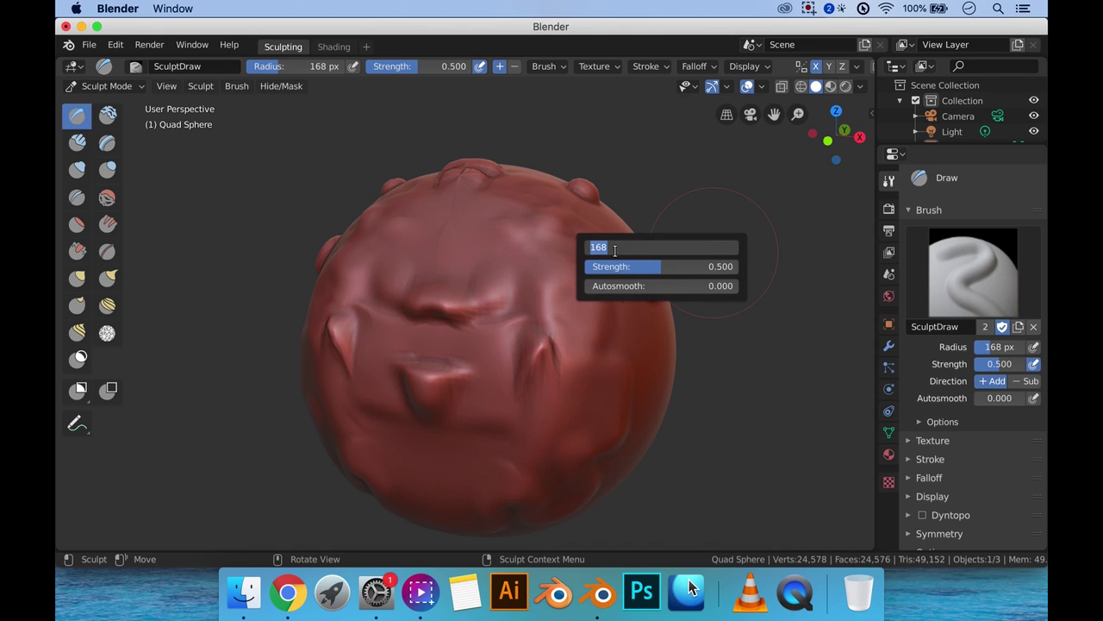
{"action": "key", "text": "Escape"}
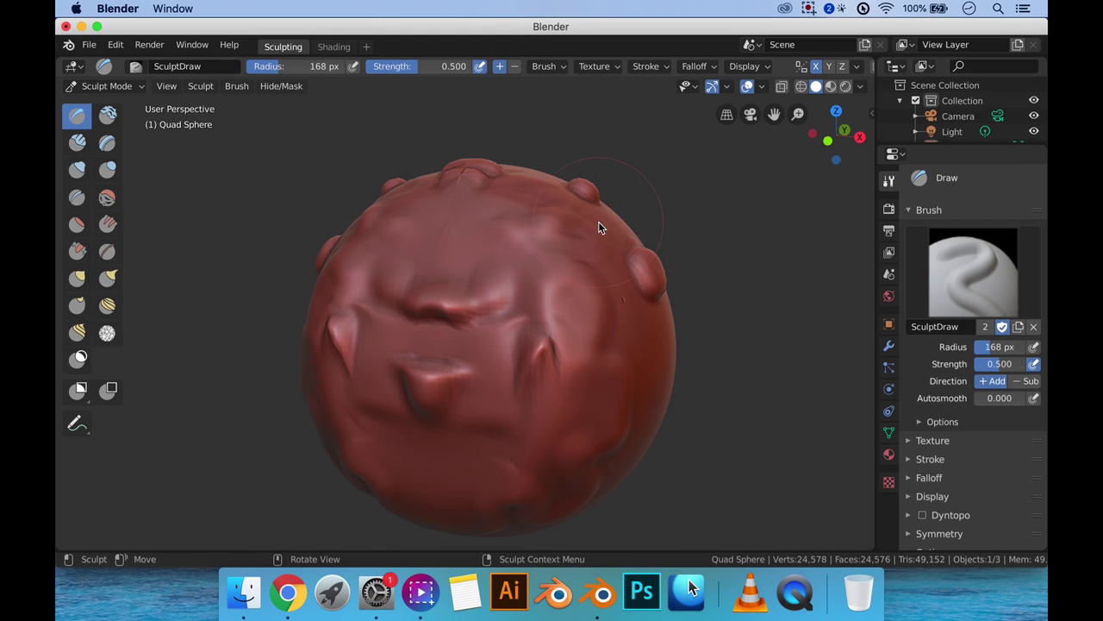
Step: Interactively resize the Draw brush to a 220 px radius, and reduce it to 129 px
{"action": "key", "text": "f"}
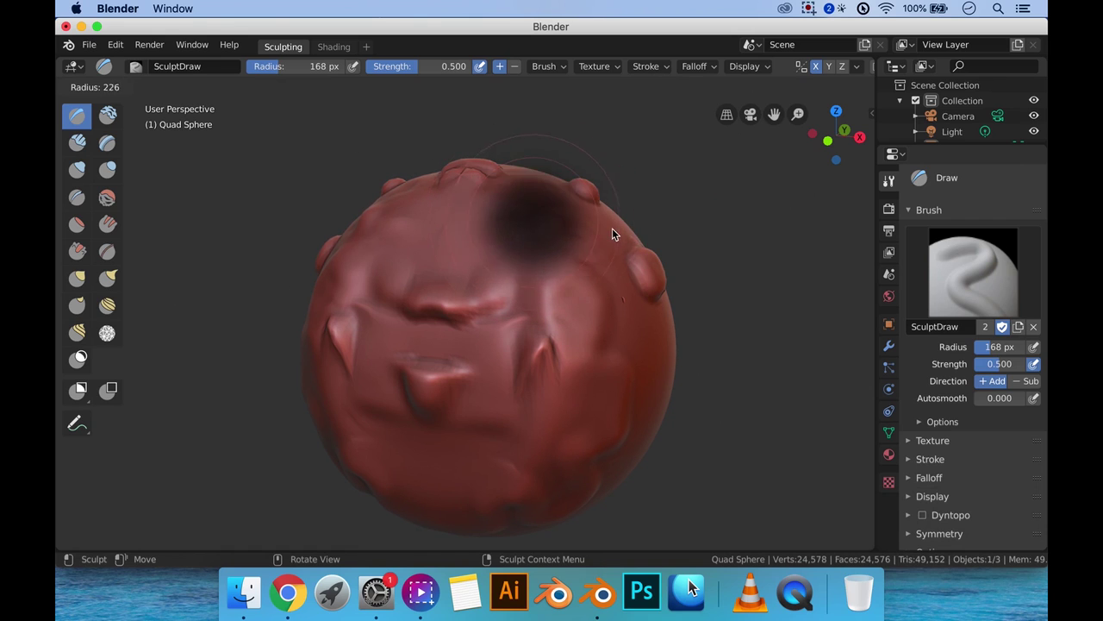
{"action": "left_click", "coordinate": [618, 229]}
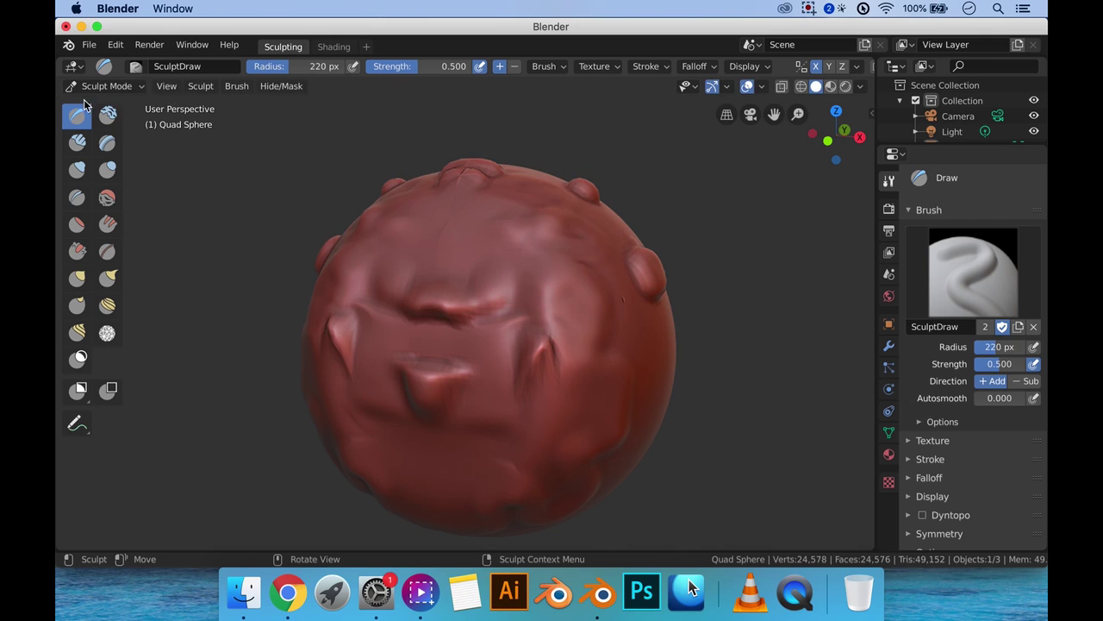
{"action": "key", "text": "f"}
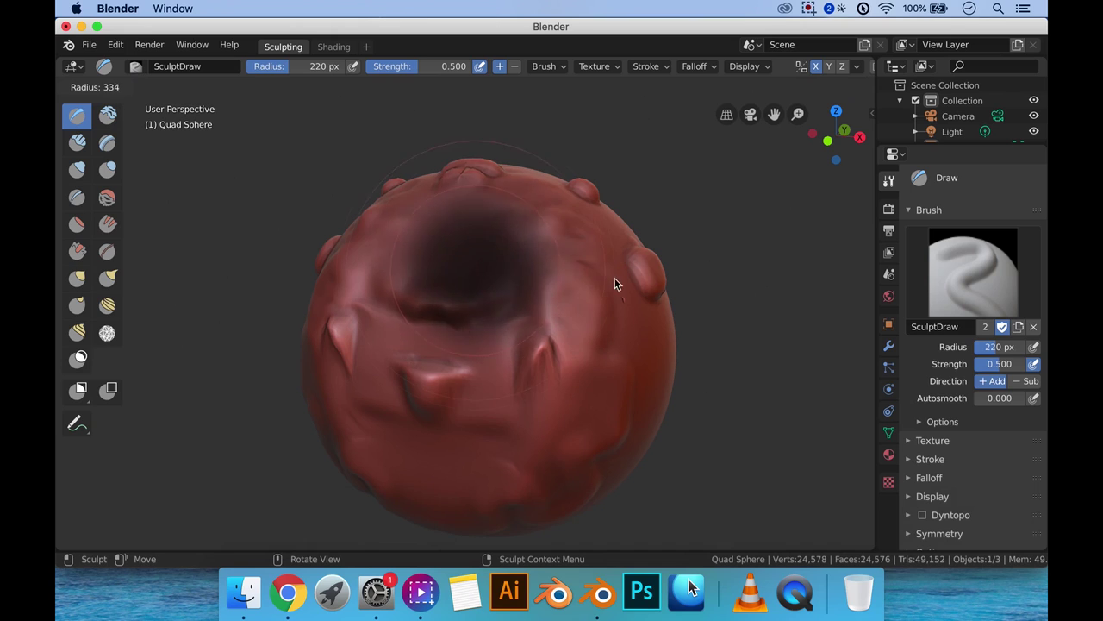
{"action": "left_click", "coordinate": [527, 282]}
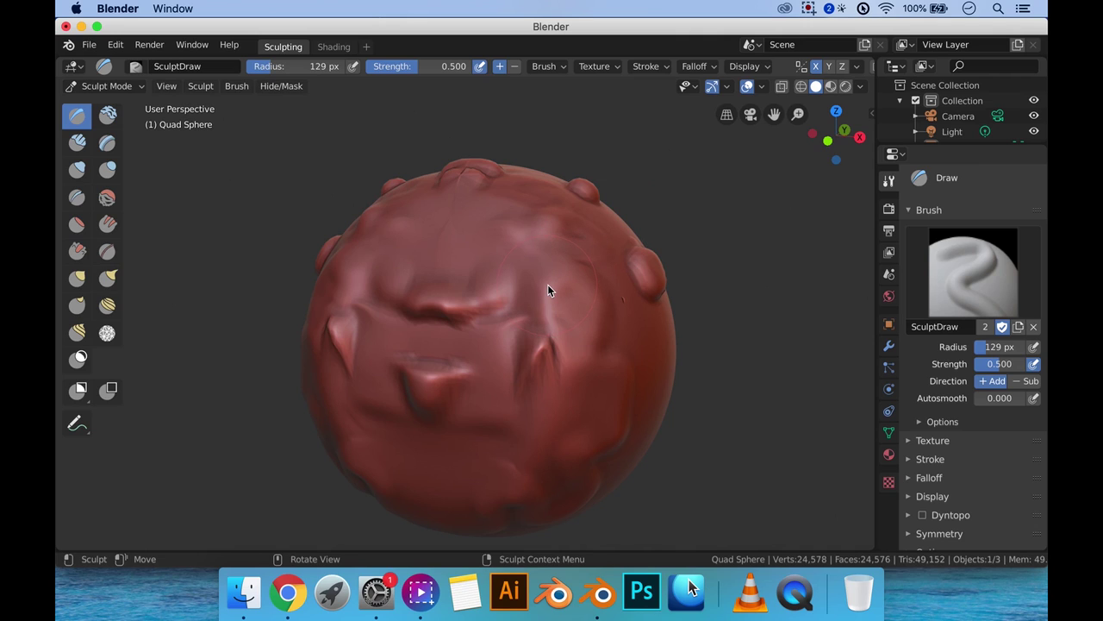
Step: Interactively raise the brush strength to 0.784 and draw a thick stroke along the ridge on the sphere's front
{"action": "key", "text": "shift"}
{"action": "key", "text": "shift+f"}
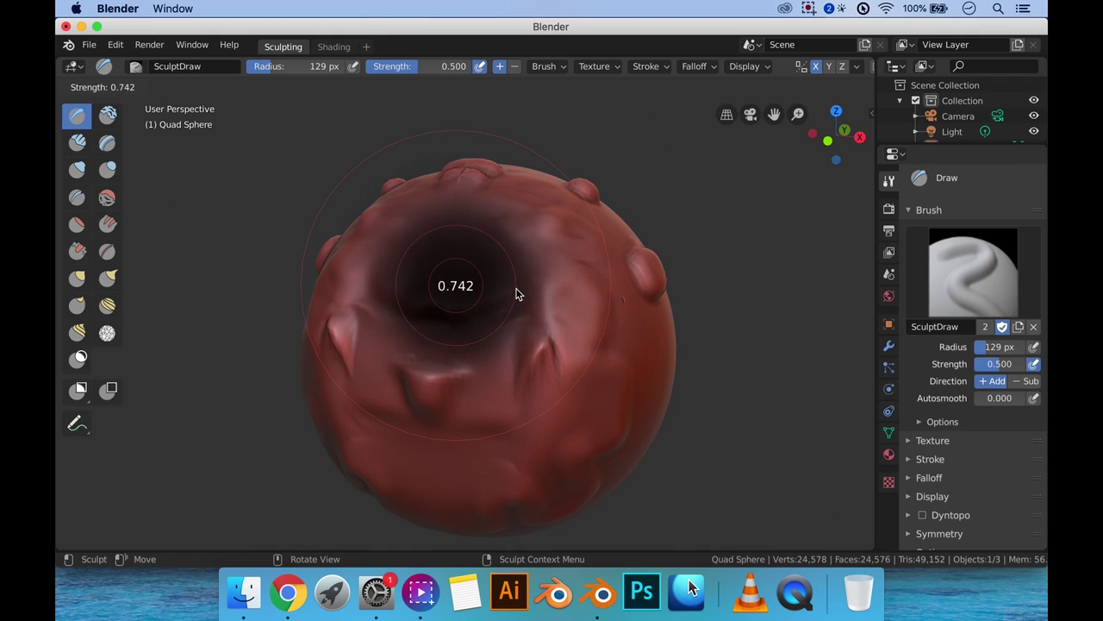
{"action": "left_click", "coordinate": [514, 293]}
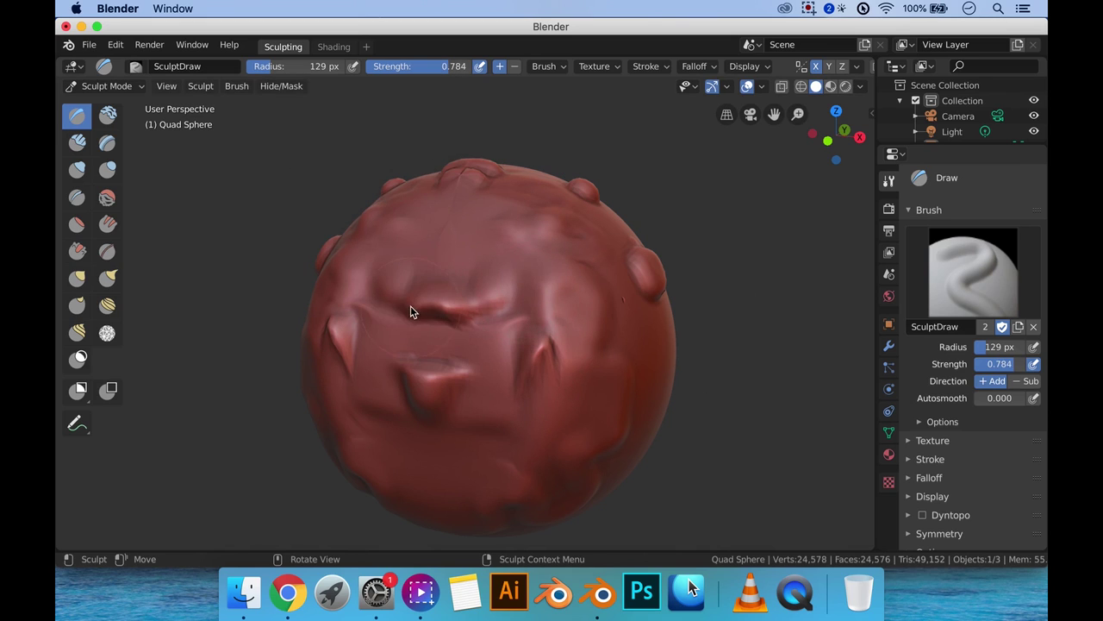
{"action": "mouse_move", "coordinate": [411, 307]}
{"action": "left_mouse_down"}
{"action": "mouse_move", "coordinate": [505, 307]}
{"action": "mouse_move", "coordinate": [380, 300]}
{"action": "mouse_move", "coordinate": [520, 290]}
{"action": "left_mouse_up"}
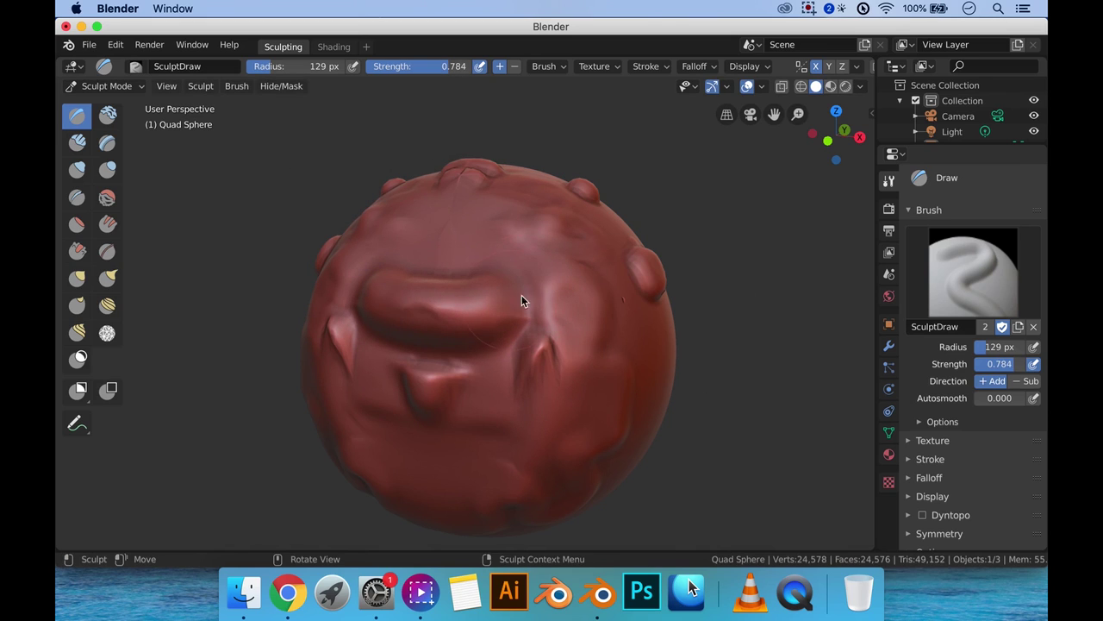
Step: Set the brush's Autosmooth to 1.000 and build up soft strokes over and around the front ridge
{"action": "right_click", "coordinate": [591, 240]}
{"action": "right_click", "coordinate": [544, 253]}
{"action": "left_click_drag", "start_coordinate": [534, 291], "coordinate": [639, 299]}
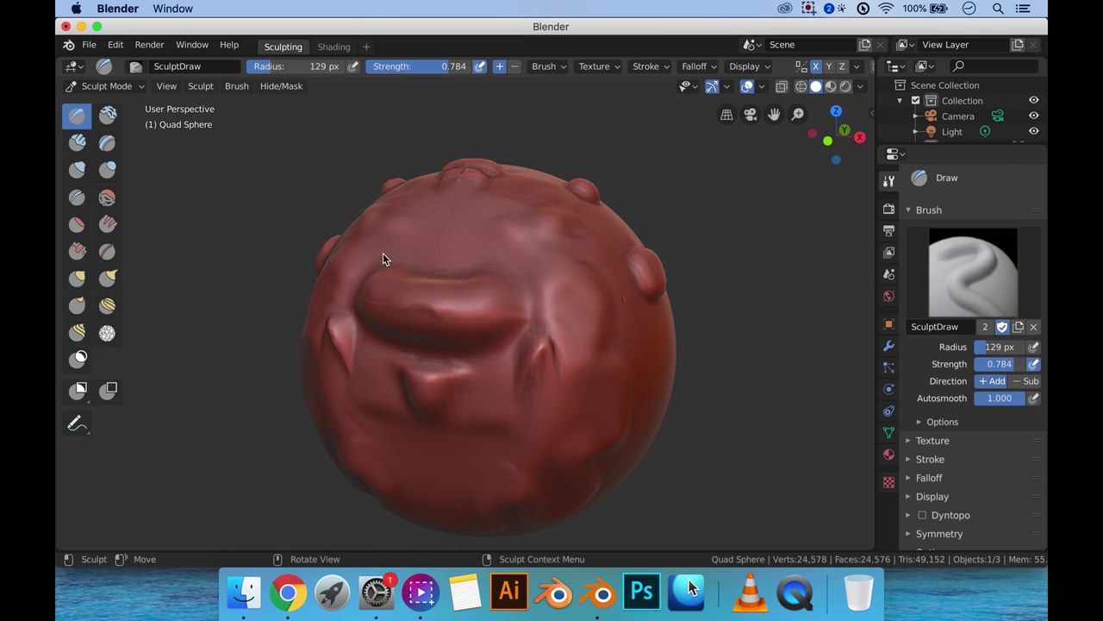
{"action": "mouse_move", "coordinate": [405, 251]}
{"action": "left_mouse_down"}
{"action": "mouse_move", "coordinate": [436, 250]}
{"action": "mouse_move", "coordinate": [454, 268]}
{"action": "mouse_move", "coordinate": [491, 270]}
{"action": "mouse_move", "coordinate": [510, 291]}
{"action": "mouse_move", "coordinate": [476, 313]}
{"action": "mouse_move", "coordinate": [432, 302]}
{"action": "mouse_move", "coordinate": [405, 336]}
{"action": "mouse_move", "coordinate": [428, 356]}
{"action": "mouse_move", "coordinate": [470, 362]}
{"action": "left_mouse_up"}
{"action": "mouse_move", "coordinate": [483, 250]}
{"action": "left_mouse_down"}
{"action": "mouse_move", "coordinate": [438, 227]}
{"action": "mouse_move", "coordinate": [447, 206]}
{"action": "mouse_move", "coordinate": [445, 266]}
{"action": "mouse_move", "coordinate": [392, 252]}
{"action": "left_mouse_up"}
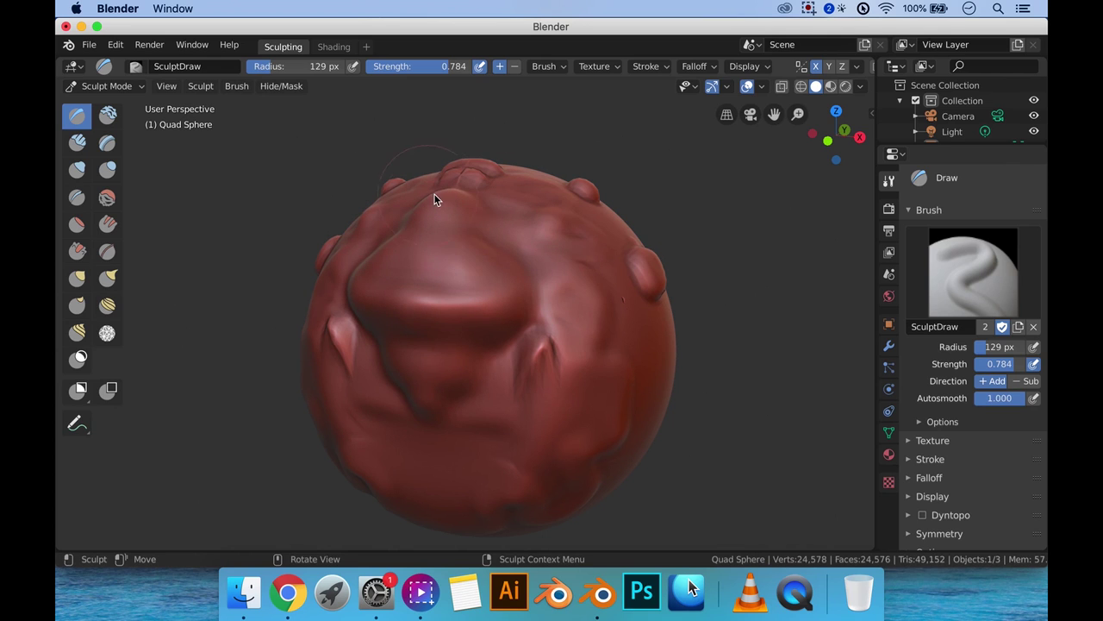
Step: Build up a smooth mound on top of the sphere above the front ridge
{"action": "mouse_move", "coordinate": [435, 194]}
{"action": "middle_mouse_down"}
{"action": "mouse_move", "coordinate": [513, 282]}
{"action": "mouse_move", "coordinate": [553, 277]}
{"action": "mouse_move", "coordinate": [508, 275]}
{"action": "mouse_move", "coordinate": [500, 325]}
{"action": "mouse_move", "coordinate": [542, 336]}
{"action": "mouse_move", "coordinate": [499, 344]}
{"action": "mouse_move", "coordinate": [518, 324]}
{"action": "mouse_move", "coordinate": [512, 261]}
{"action": "middle_mouse_up"}
{"action": "scroll", "coordinate": [529, 301], "scroll_direction": "down", "scroll_amount": 3}
{"action": "mouse_move", "coordinate": [529, 301]}
{"action": "middle_mouse_down"}
{"action": "mouse_move", "coordinate": [517, 231]}
{"action": "mouse_move", "coordinate": [532, 259]}
{"action": "mouse_move", "coordinate": [517, 261]}
{"action": "mouse_move", "coordinate": [536, 215]}
{"action": "mouse_move", "coordinate": [530, 262]}
{"action": "middle_mouse_up"}
{"action": "scroll", "coordinate": [517, 261], "scroll_direction": "up", "scroll_amount": 2}
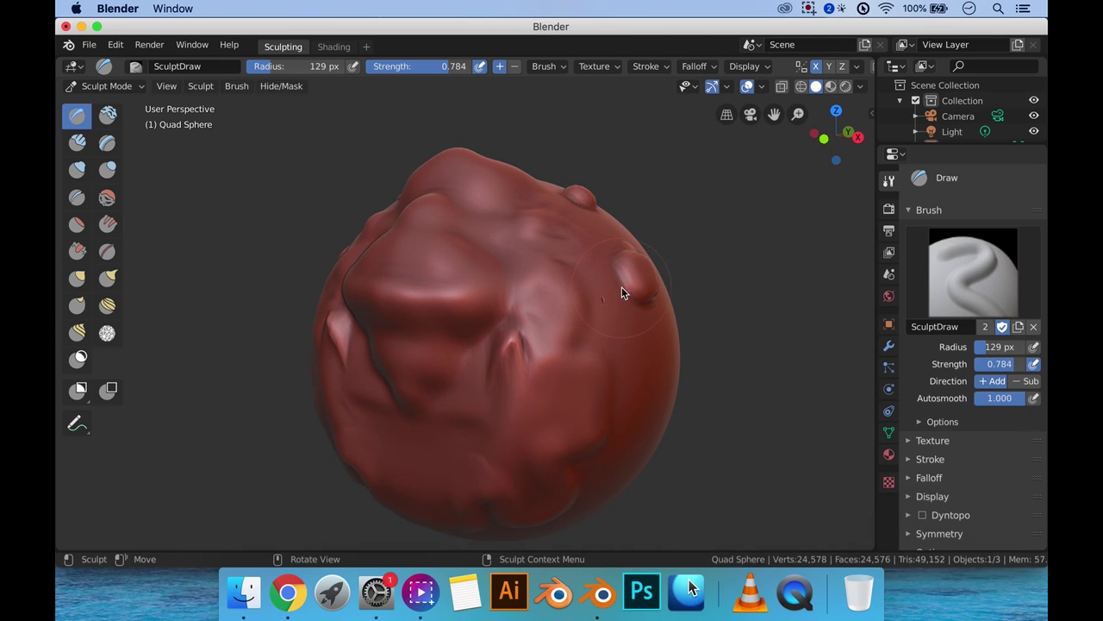
Step: Smooth away the small bumps on the sides of the sphere
{"action": "scroll", "coordinate": [556, 253], "scroll_direction": "down", "scroll_amount": 2}
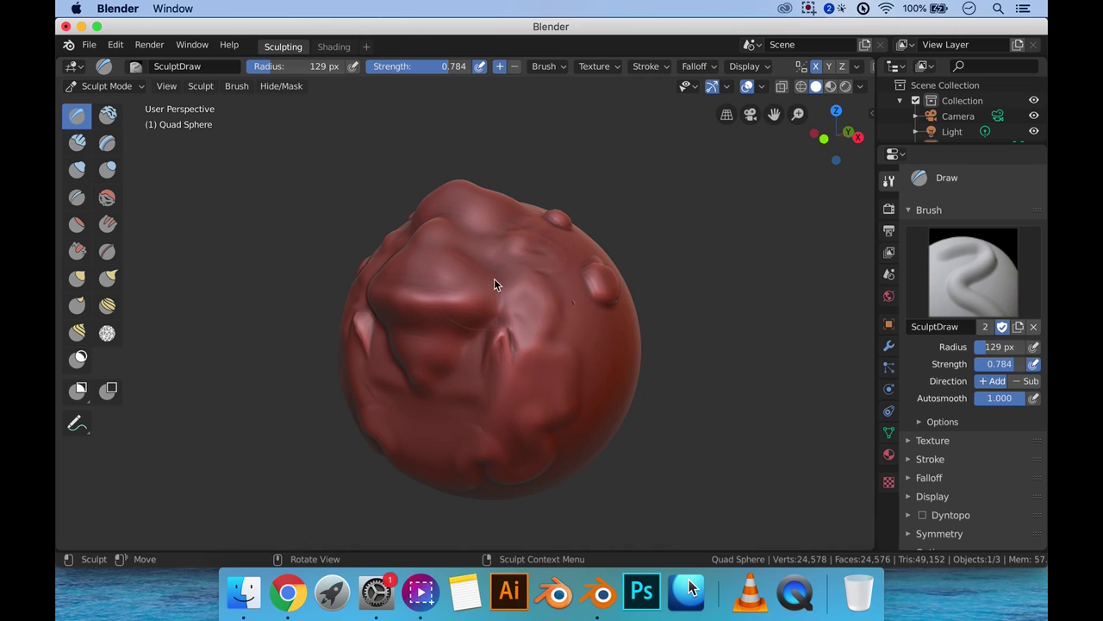
{"action": "mouse_move", "coordinate": [468, 288]}
{"action": "middle_mouse_down"}
{"action": "mouse_move", "coordinate": [574, 283]}
{"action": "mouse_move", "coordinate": [577, 293]}
{"action": "mouse_move", "coordinate": [449, 277]}
{"action": "mouse_move", "coordinate": [460, 305]}
{"action": "mouse_move", "coordinate": [474, 305]}
{"action": "mouse_move", "coordinate": [416, 292]}
{"action": "mouse_move", "coordinate": [480, 268]}
{"action": "mouse_move", "coordinate": [457, 250]}
{"action": "middle_mouse_up"}
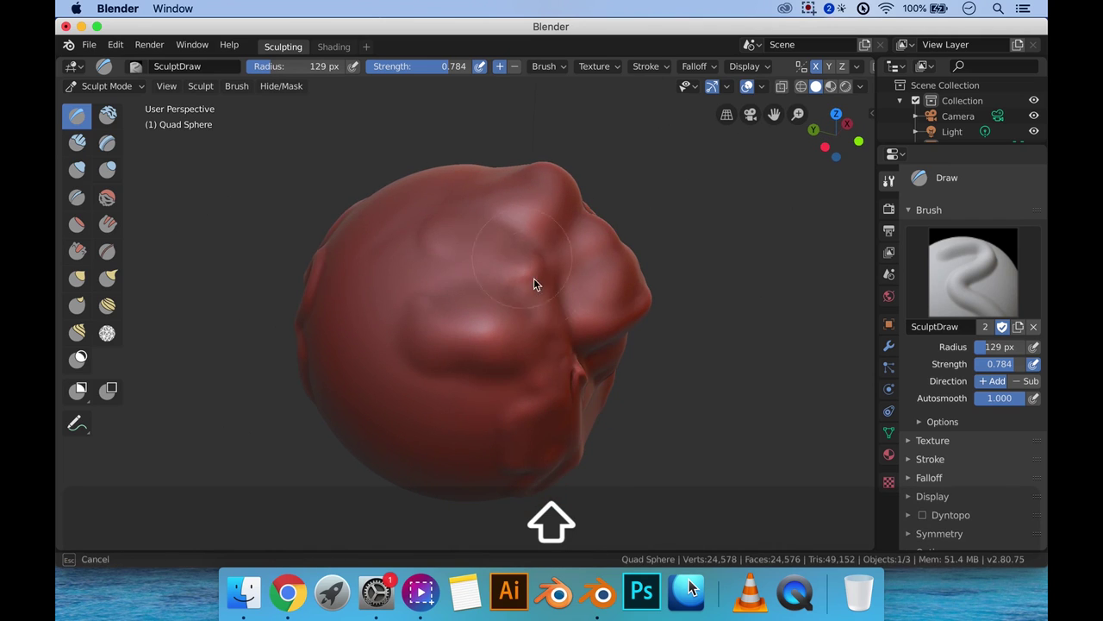
{"action": "mouse_move", "coordinate": [500, 303]}
{"action": "middle_mouse_down"}
{"action": "mouse_move", "coordinate": [554, 283]}
{"action": "mouse_move", "coordinate": [517, 283]}
{"action": "mouse_move", "coordinate": [429, 364]}
{"action": "middle_mouse_up"}
{"action": "scroll", "coordinate": [554, 282], "scroll_direction": "down", "scroll_amount": 3}
{"action": "middle_click_drag", "start_coordinate": [586, 323], "coordinate": [535, 315]}
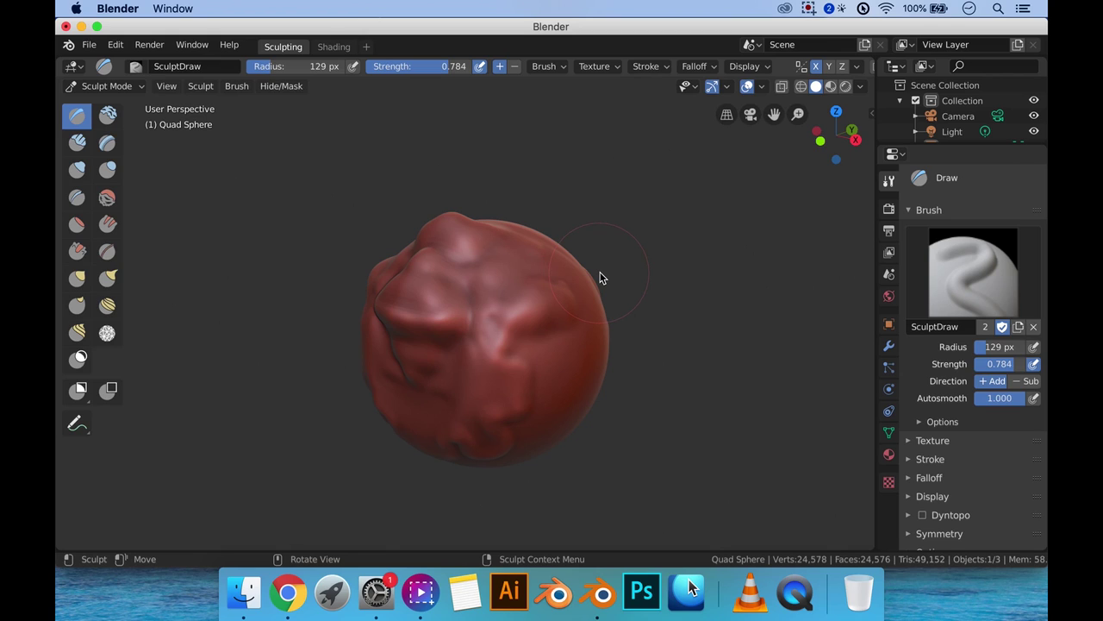
{"action": "middle_click_drag", "start_coordinate": [598, 278], "coordinate": [610, 269]}
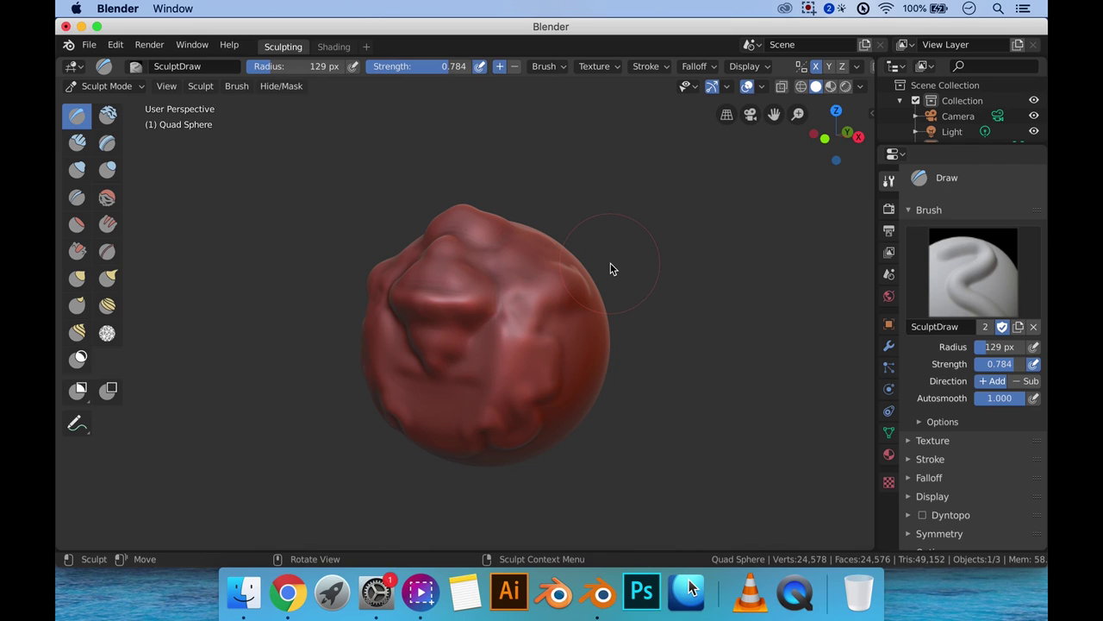
Step: Build up a rounded, mirrored mound beside the front ridge with the Draw brush
{"action": "scroll", "coordinate": [509, 258], "scroll_direction": "up", "scroll_amount": 2}
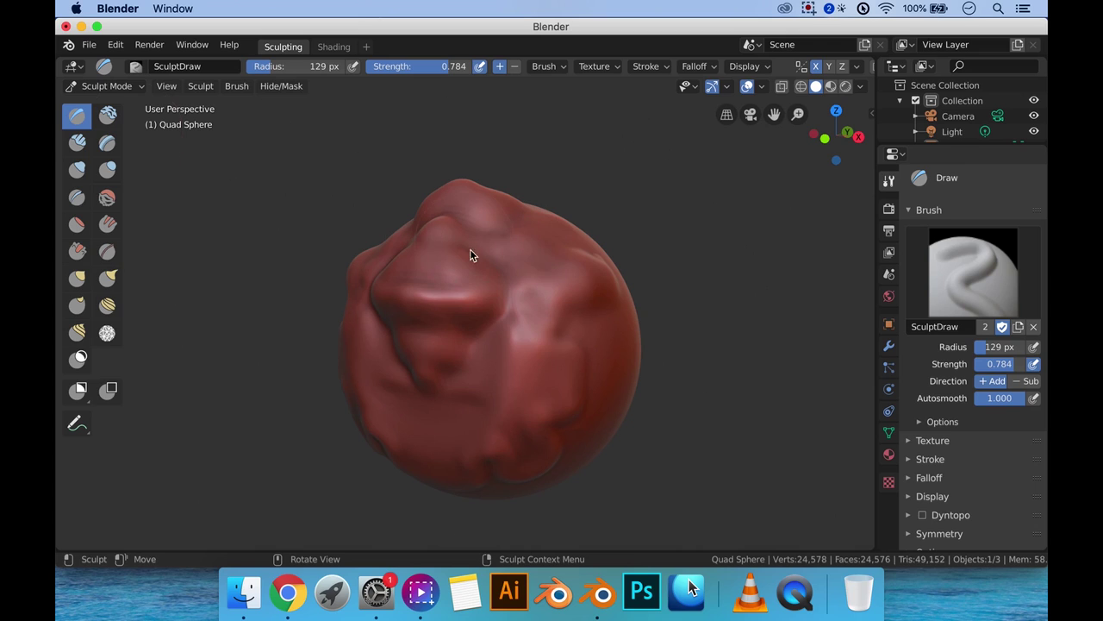
{"action": "left_click_drag", "start_coordinate": [496, 220], "coordinate": [546, 266]}
{"action": "mouse_move", "coordinate": [552, 268]}
{"action": "middle_mouse_down"}
{"action": "mouse_move", "coordinate": [580, 274]}
{"action": "mouse_move", "coordinate": [556, 269]}
{"action": "middle_mouse_up"}
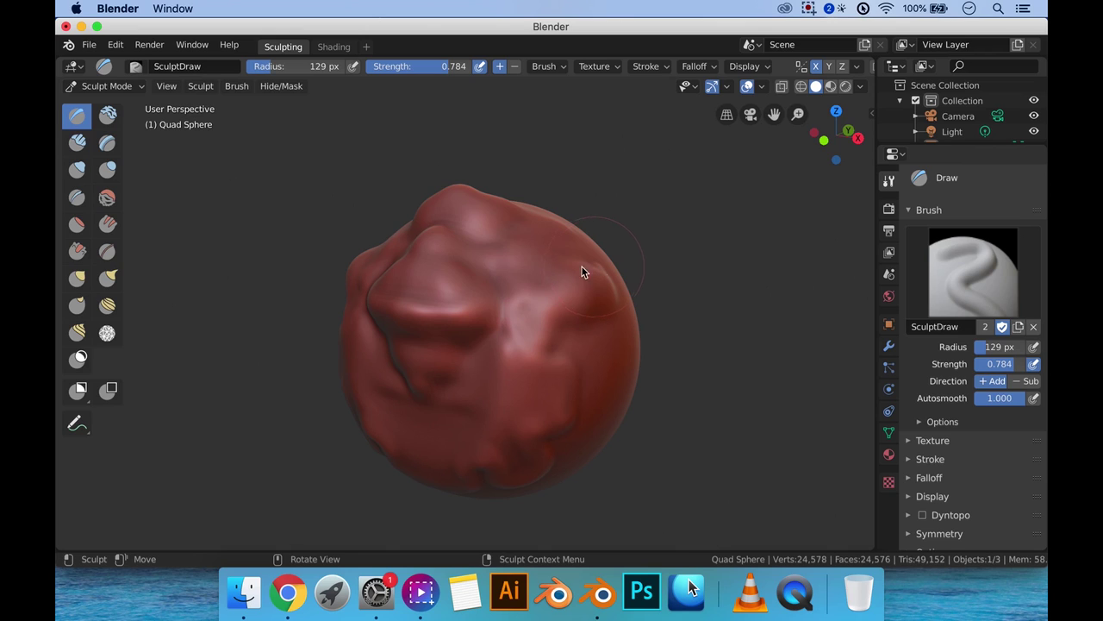
{"action": "mouse_move", "coordinate": [522, 276]}
{"action": "left_mouse_down"}
{"action": "mouse_move", "coordinate": [547, 260]}
{"action": "mouse_move", "coordinate": [505, 294]}
{"action": "mouse_move", "coordinate": [542, 260]}
{"action": "mouse_move", "coordinate": [531, 265]}
{"action": "left_mouse_up"}
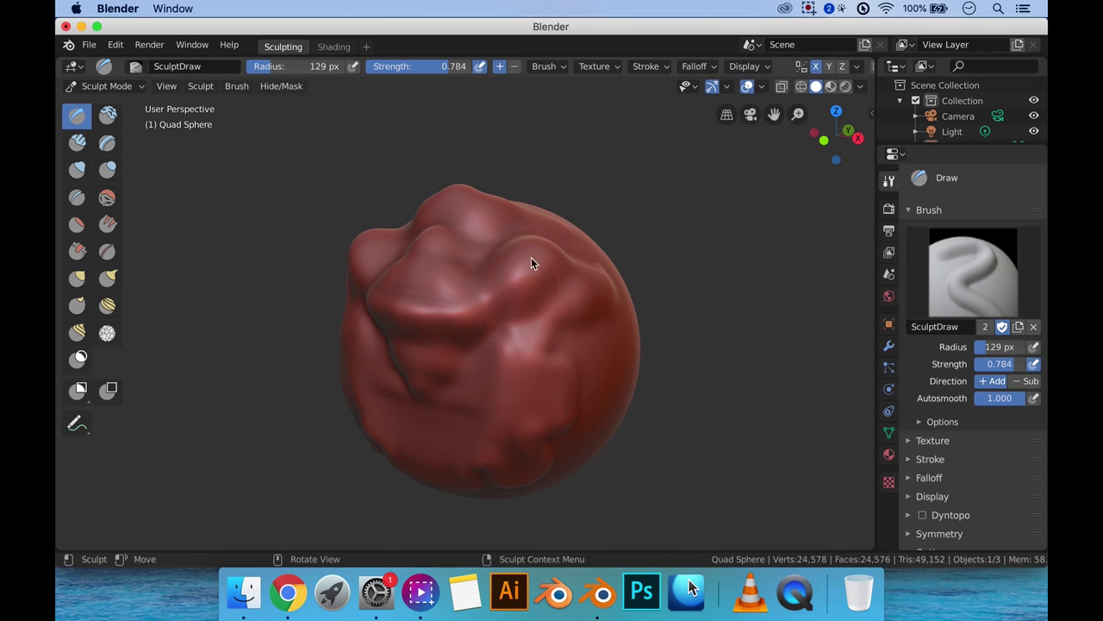
Step: Switch the brush direction to Subtract and carve a hollow into the mound beside the front ridge
{"action": "mouse_move", "coordinate": [620, 272]}
{"action": "middle_mouse_down"}
{"action": "mouse_move", "coordinate": [505, 301]}
{"action": "mouse_move", "coordinate": [525, 286]}
{"action": "mouse_move", "coordinate": [573, 285]}
{"action": "mouse_move", "coordinate": [552, 287]}
{"action": "middle_mouse_up"}
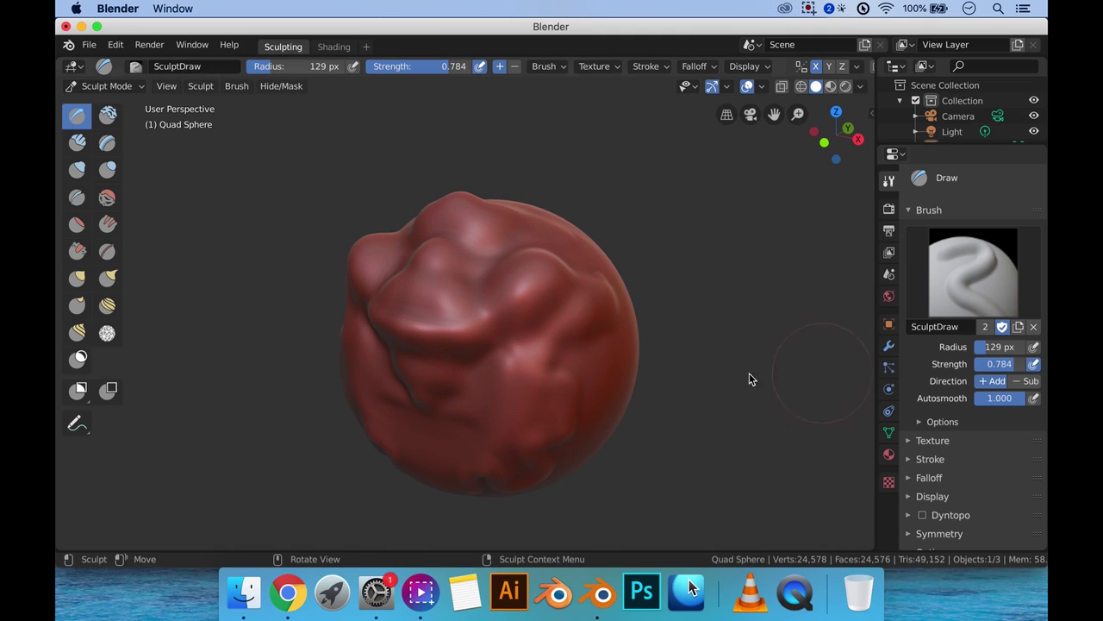
{"action": "left_click", "coordinate": [1024, 388]}
{"action": "mouse_move", "coordinate": [560, 306]}
{"action": "left_mouse_down"}
{"action": "mouse_move", "coordinate": [539, 270]}
{"action": "mouse_move", "coordinate": [520, 294]}
{"action": "mouse_move", "coordinate": [543, 311]}
{"action": "left_mouse_up"}
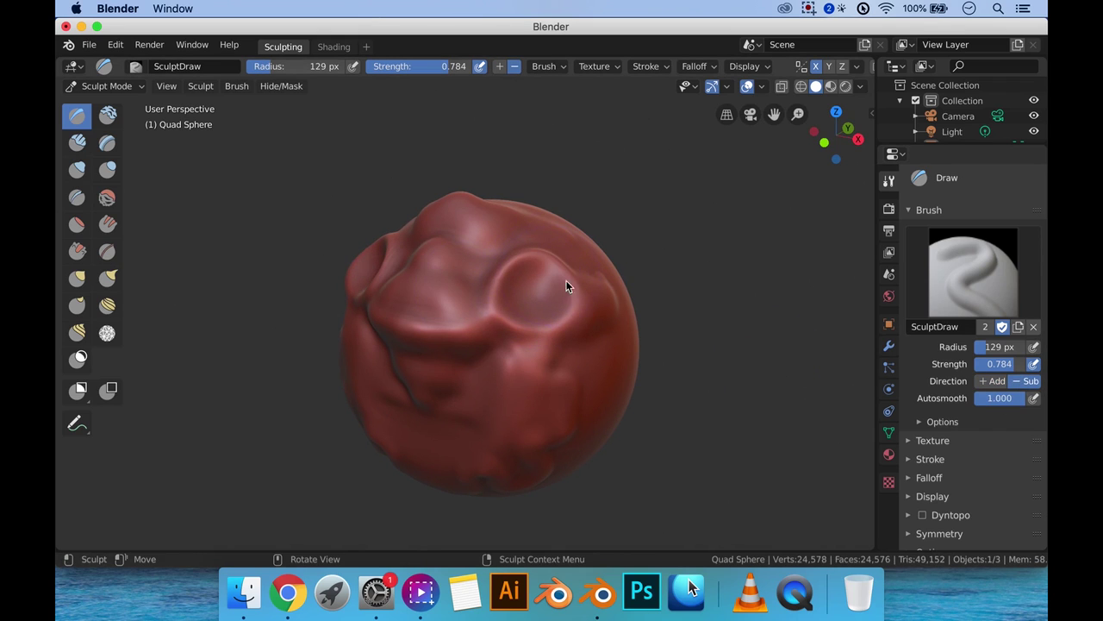
Step: Switch the brush direction back to Add and raise the surface inside the carved hollow
{"action": "left_click", "coordinate": [991, 381]}
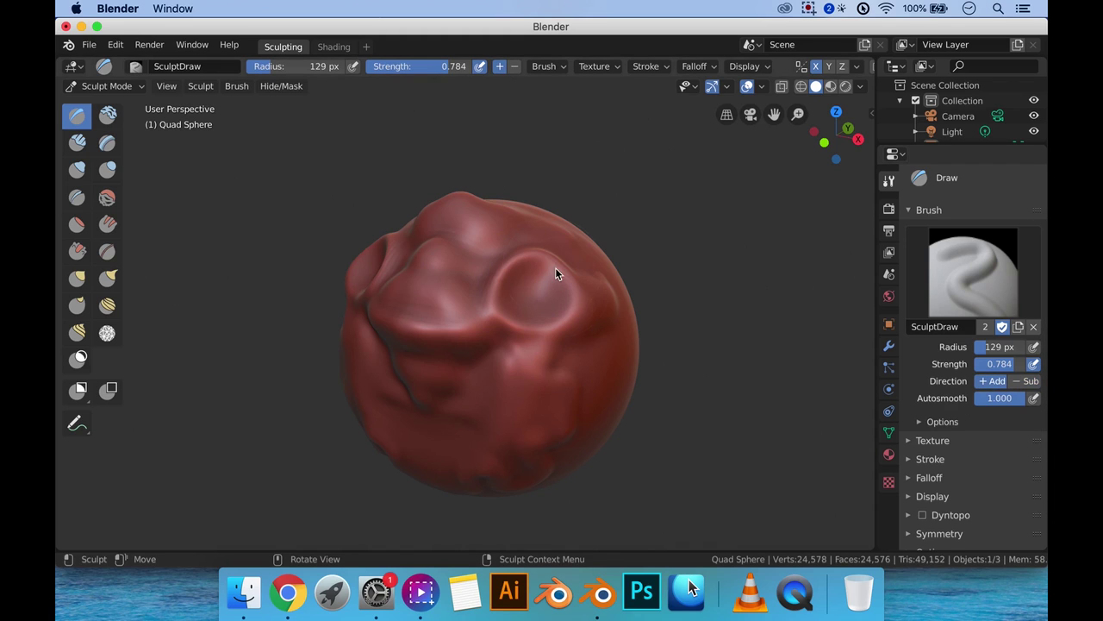
{"action": "left_click_drag", "start_coordinate": [547, 279], "coordinate": [538, 295]}
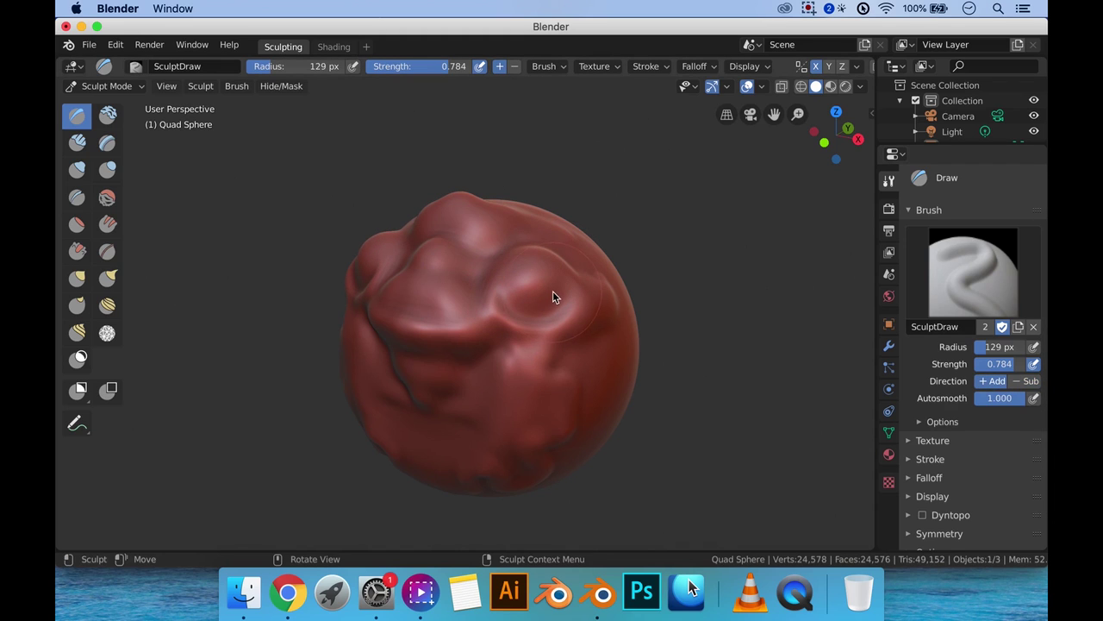
{"action": "mouse_move", "coordinate": [547, 276]}
{"action": "left_mouse_down"}
{"action": "mouse_move", "coordinate": [520, 290]}
{"action": "mouse_move", "coordinate": [545, 307]}
{"action": "mouse_move", "coordinate": [560, 269]}
{"action": "mouse_move", "coordinate": [493, 296]}
{"action": "mouse_move", "coordinate": [513, 323]}
{"action": "mouse_move", "coordinate": [564, 295]}
{"action": "mouse_move", "coordinate": [521, 303]}
{"action": "mouse_move", "coordinate": [520, 314]}
{"action": "mouse_move", "coordinate": [552, 269]}
{"action": "mouse_move", "coordinate": [549, 251]}
{"action": "mouse_move", "coordinate": [503, 286]}
{"action": "mouse_move", "coordinate": [577, 338]}
{"action": "mouse_move", "coordinate": [617, 226]}
{"action": "mouse_move", "coordinate": [467, 241]}
{"action": "mouse_move", "coordinate": [525, 256]}
{"action": "left_mouse_up"}
Step: Sculpt broad raised strokes across the upper side and back of the sphere, and inspect the form from several angles
{"action": "mouse_move", "coordinate": [525, 256]}
{"action": "middle_mouse_down"}
{"action": "mouse_move", "coordinate": [491, 259]}
{"action": "mouse_move", "coordinate": [431, 328]}
{"action": "middle_mouse_up"}
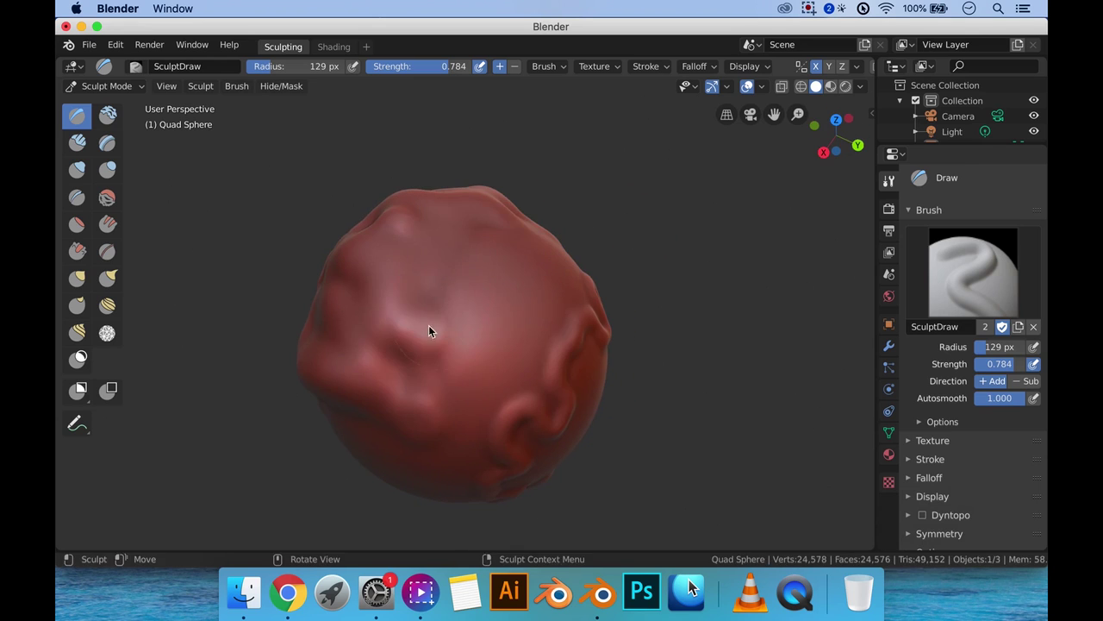
{"action": "mouse_move", "coordinate": [431, 328]}
{"action": "left_mouse_down"}
{"action": "mouse_move", "coordinate": [417, 356]}
{"action": "mouse_move", "coordinate": [497, 333]}
{"action": "mouse_move", "coordinate": [495, 368]}
{"action": "mouse_move", "coordinate": [540, 384]}
{"action": "left_mouse_up"}
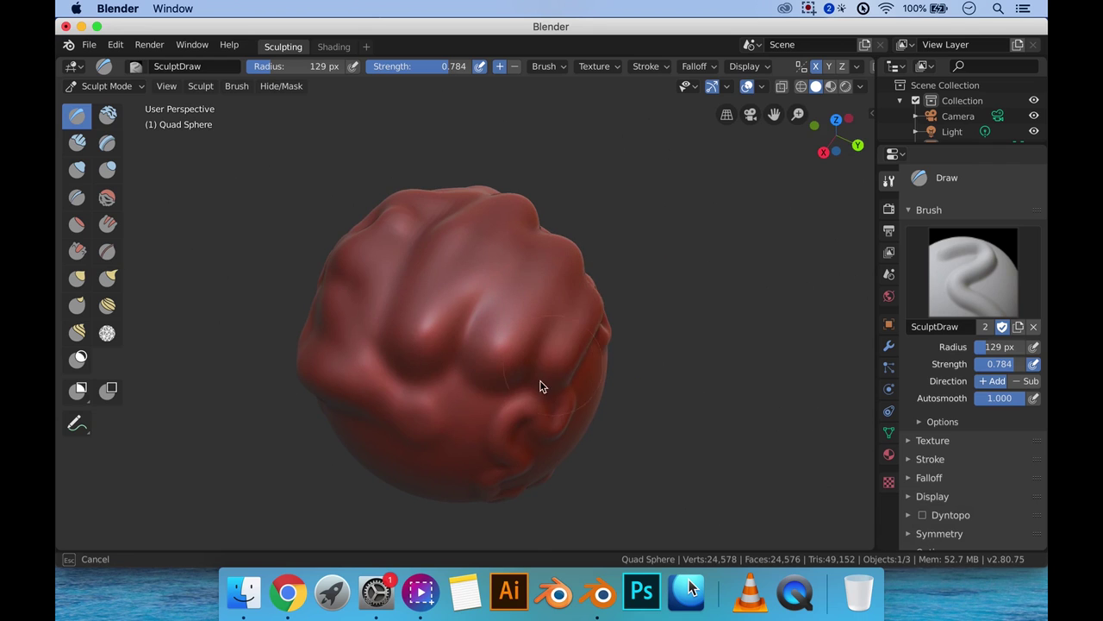
{"action": "middle_click_drag", "start_coordinate": [540, 384], "coordinate": [551, 331]}
{"action": "mouse_move", "coordinate": [551, 331]}
{"action": "left_mouse_down"}
{"action": "mouse_move", "coordinate": [477, 307]}
{"action": "mouse_move", "coordinate": [539, 375]}
{"action": "mouse_move", "coordinate": [419, 445]}
{"action": "mouse_move", "coordinate": [372, 295]}
{"action": "left_mouse_up"}
{"action": "mouse_move", "coordinate": [371, 296]}
{"action": "middle_mouse_down"}
{"action": "mouse_move", "coordinate": [529, 305]}
{"action": "mouse_move", "coordinate": [521, 288]}
{"action": "mouse_move", "coordinate": [586, 320]}
{"action": "middle_mouse_up"}
{"action": "mouse_move", "coordinate": [488, 374]}
{"action": "middle_mouse_down"}
{"action": "mouse_move", "coordinate": [515, 308]}
{"action": "mouse_move", "coordinate": [532, 310]}
{"action": "mouse_move", "coordinate": [525, 293]}
{"action": "mouse_move", "coordinate": [512, 303]}
{"action": "middle_mouse_up"}
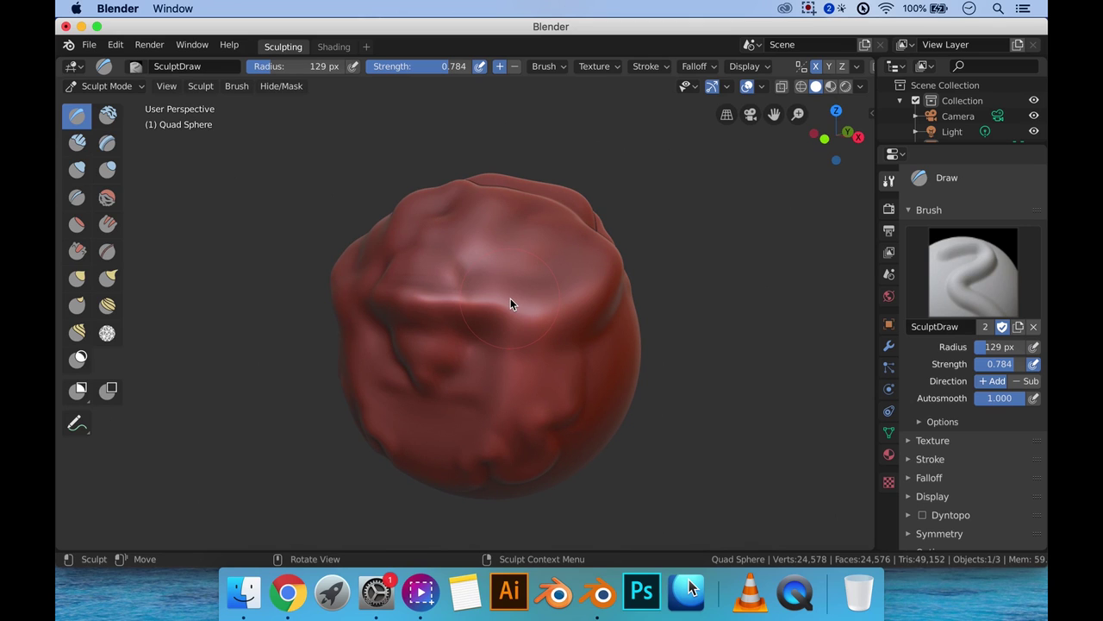
{"action": "mouse_move", "coordinate": [519, 281]}
{"action": "middle_mouse_down"}
{"action": "mouse_move", "coordinate": [537, 279]}
{"action": "mouse_move", "coordinate": [496, 275]}
{"action": "middle_mouse_up"}
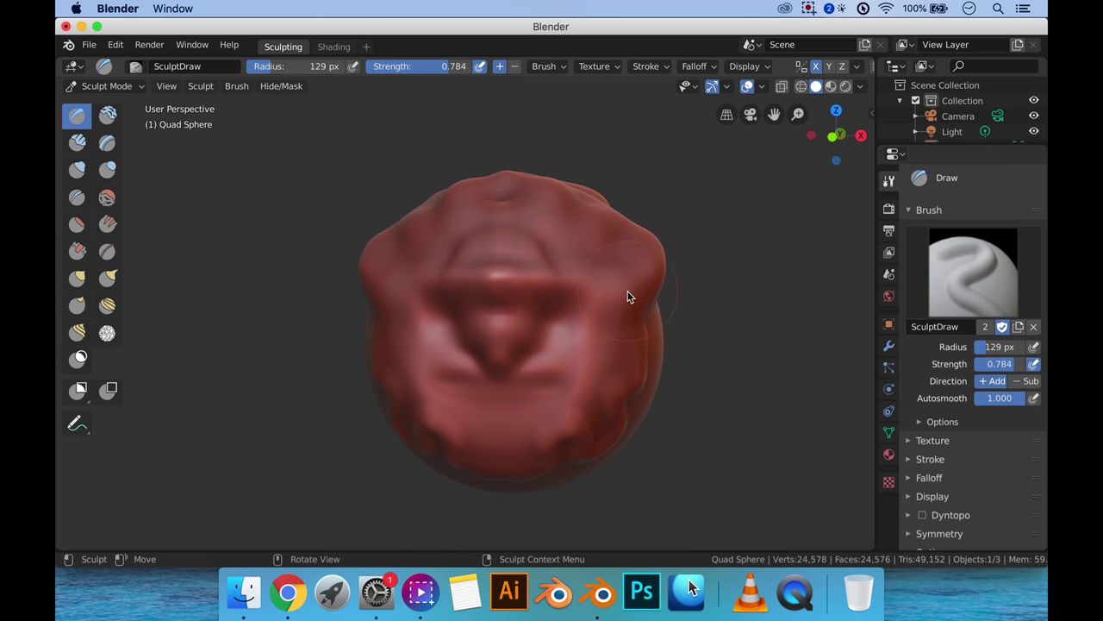
{"action": "mouse_move", "coordinate": [628, 296]}
{"action": "middle_mouse_down"}
{"action": "mouse_move", "coordinate": [571, 309]}
{"action": "mouse_move", "coordinate": [594, 345]}
{"action": "mouse_move", "coordinate": [562, 337]}
{"action": "mouse_move", "coordinate": [574, 328]}
{"action": "middle_mouse_up"}
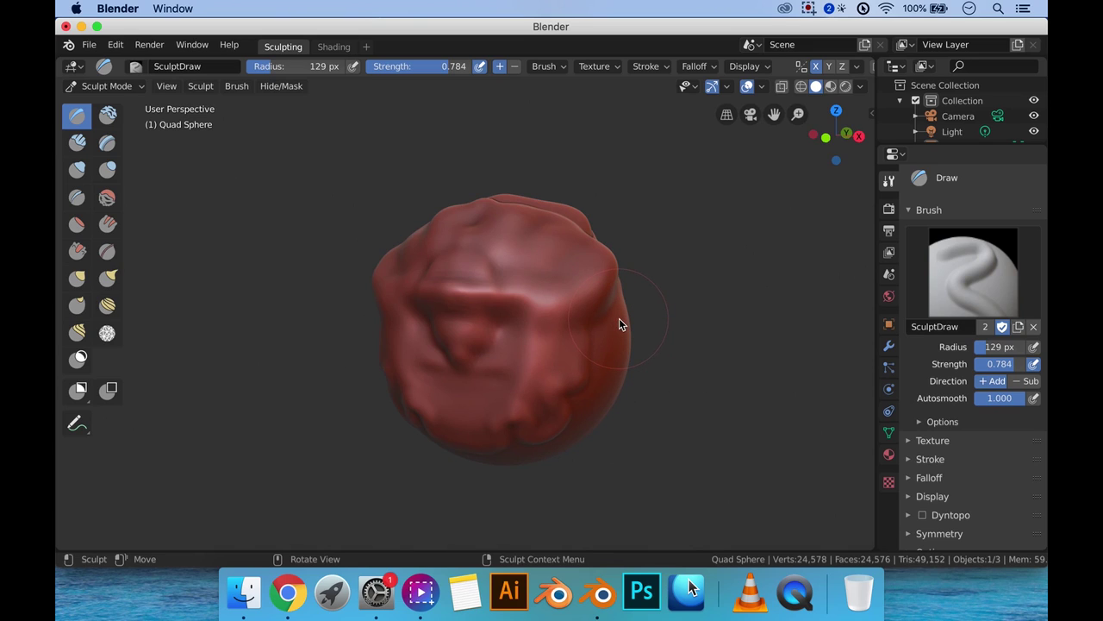